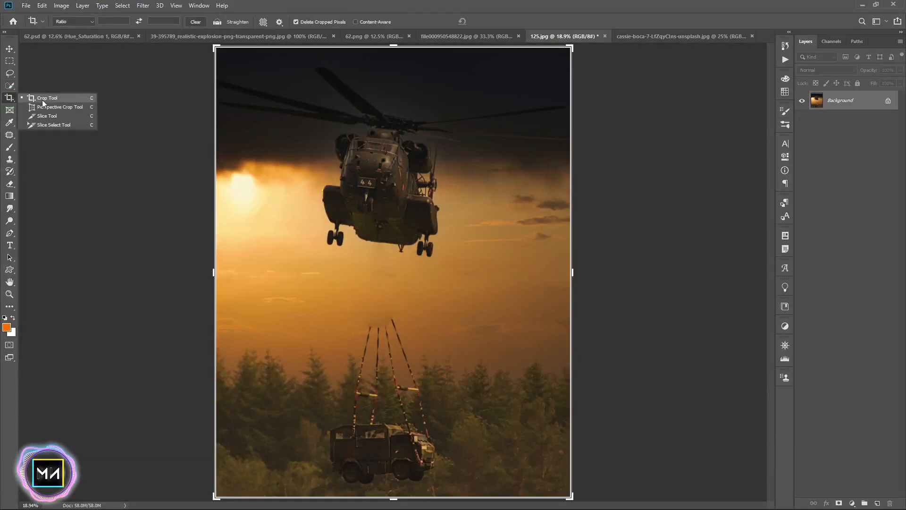
# Crop the helicopter photo to remove the lower part with the suspended truck
pyautogui.moveTo(397, 495); pyautogui.dragTo(405, 404)
pyautogui.moveTo(234, 263); pyautogui.dragTo(231, 264)
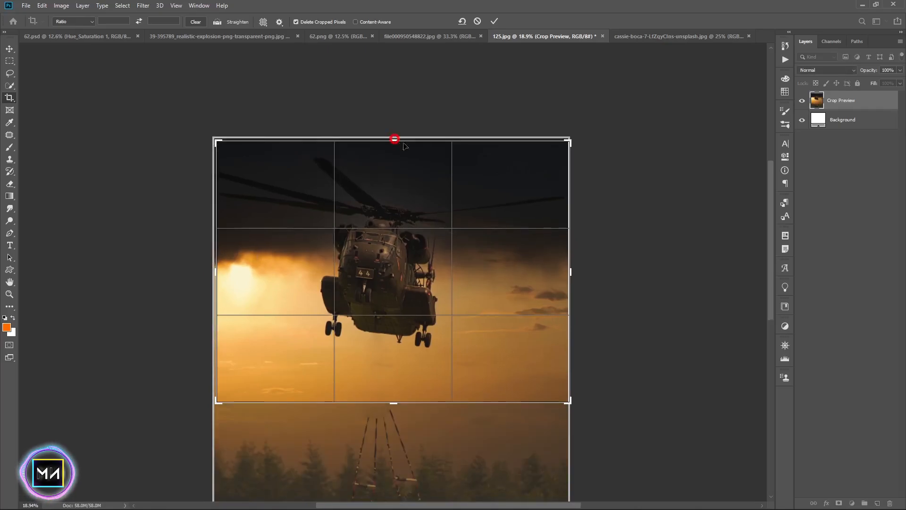
pyautogui.moveTo(571, 272); pyautogui.dragTo(569, 271)
pyautogui.doubleClick(463, 232)
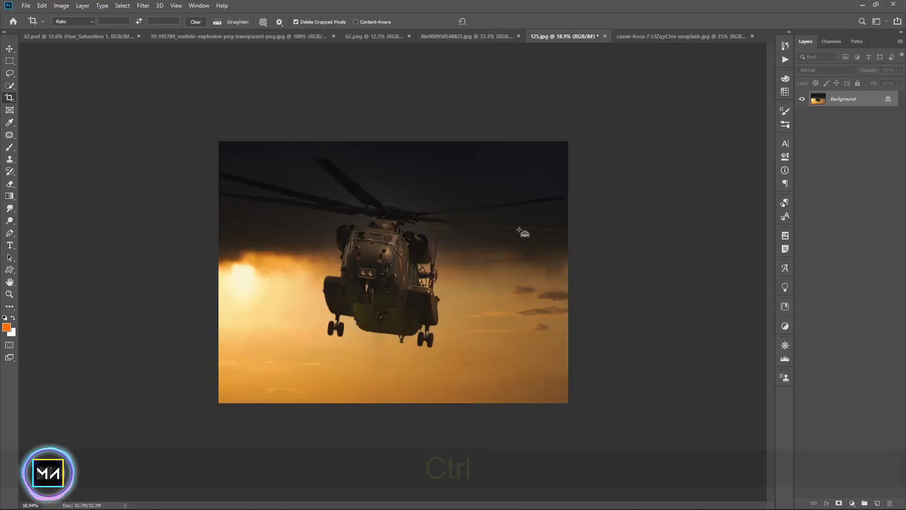
# Unlock the helicopter image's layer, copy it and paste it into the road photo document
pyautogui.hotkey('ctrl', '0')
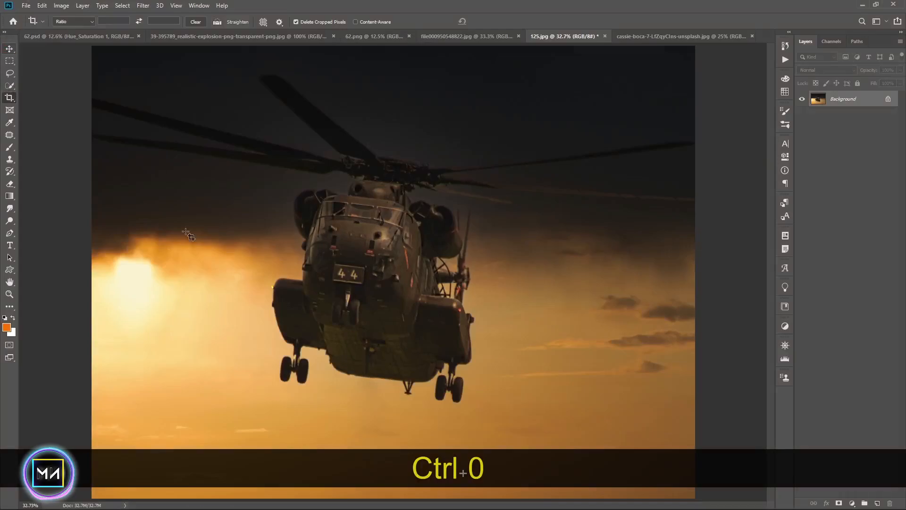
pyautogui.click(8, 49)
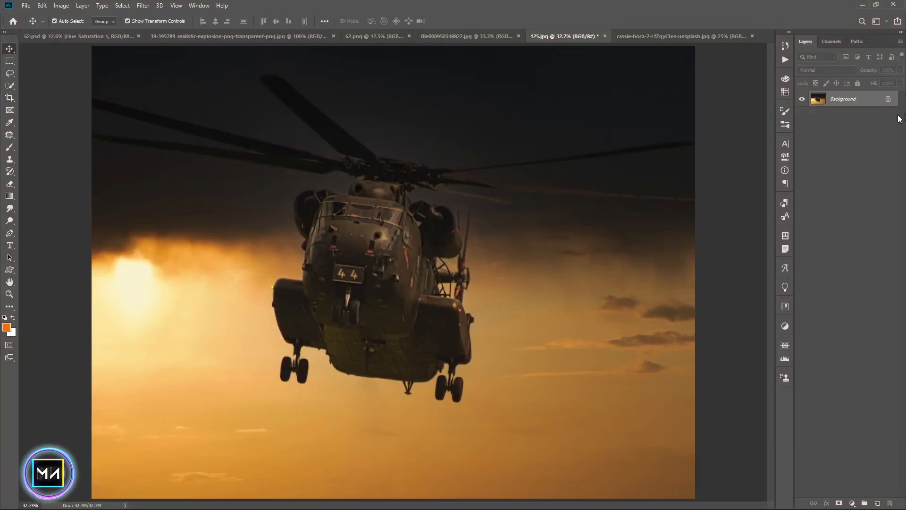
pyautogui.click(886, 100)
pyautogui.hotkey('ctrl', 'c')
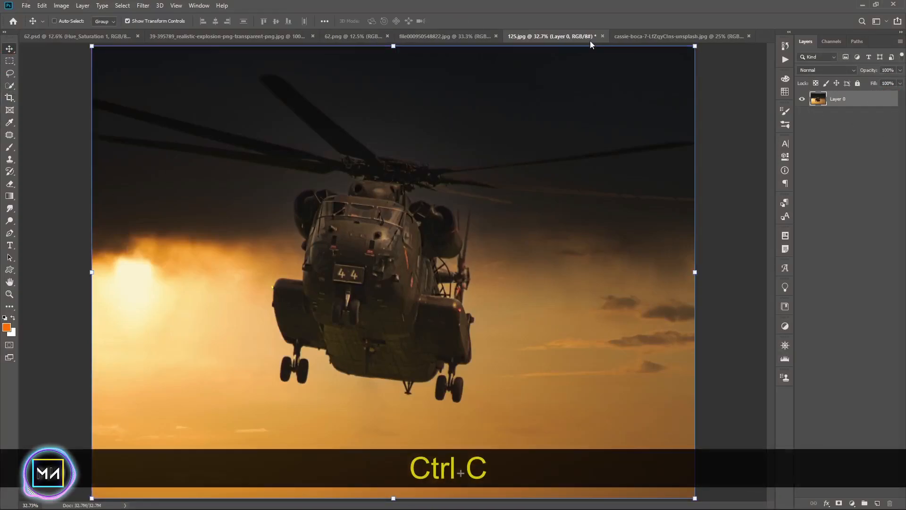
pyautogui.click(651, 36)
pyautogui.hotkey('ctrl', 'v')
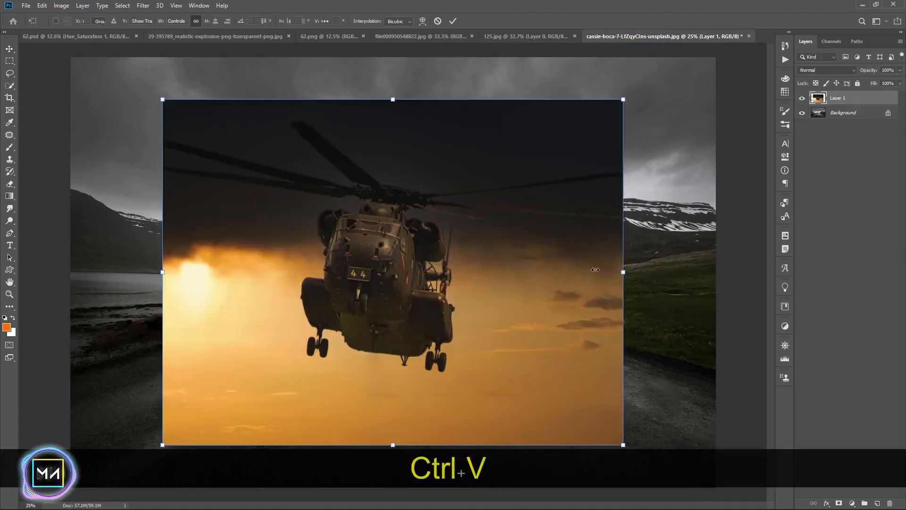
# Scale down the pasted helicopter image and position it at the top centre of the road photo
pyautogui.moveTo(610, 272); pyautogui.dragTo(488, 273)
pyautogui.moveTo(392, 277); pyautogui.dragTo(454, 200)
pyautogui.moveTo(573, 183); pyautogui.dragTo(399, 184)
pyautogui.moveTo(316, 194); pyautogui.dragTo(363, 128)
pyautogui.moveTo(361, 181); pyautogui.dragTo(373, 221)
pyautogui.press('Return')
pyautogui.press('Return')
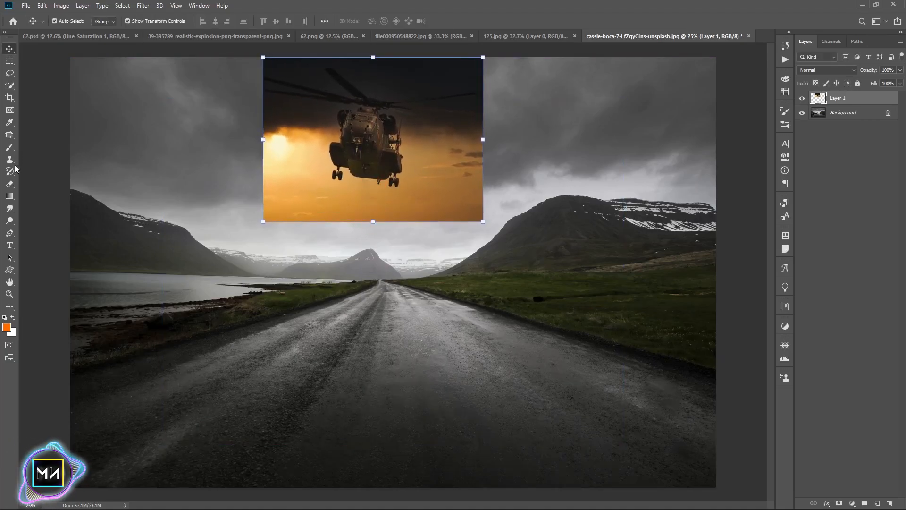
# Crop both sides of the road photo to a narrower portrait format
pyautogui.click(9, 98)
pyautogui.moveTo(71, 271); pyautogui.dragTo(133, 270)
pyautogui.moveTo(662, 278); pyautogui.dragTo(587, 254)
pyautogui.moveTo(219, 268); pyautogui.dragTo(215, 267)
pyautogui.press('Return')
pyautogui.click(10, 49)
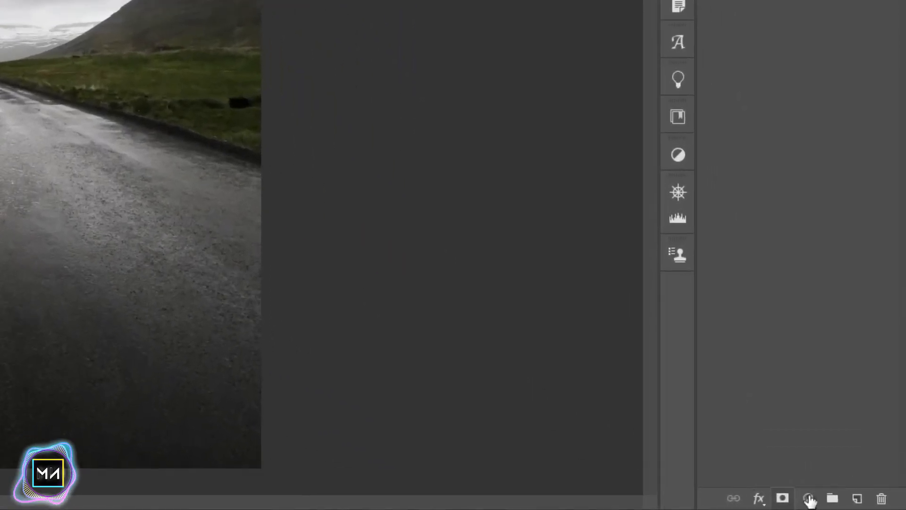
# Add a Vibrance adjustment clipped to the helicopter layer with Vibrance -17 and Saturation -100
pyautogui.click(852, 503)
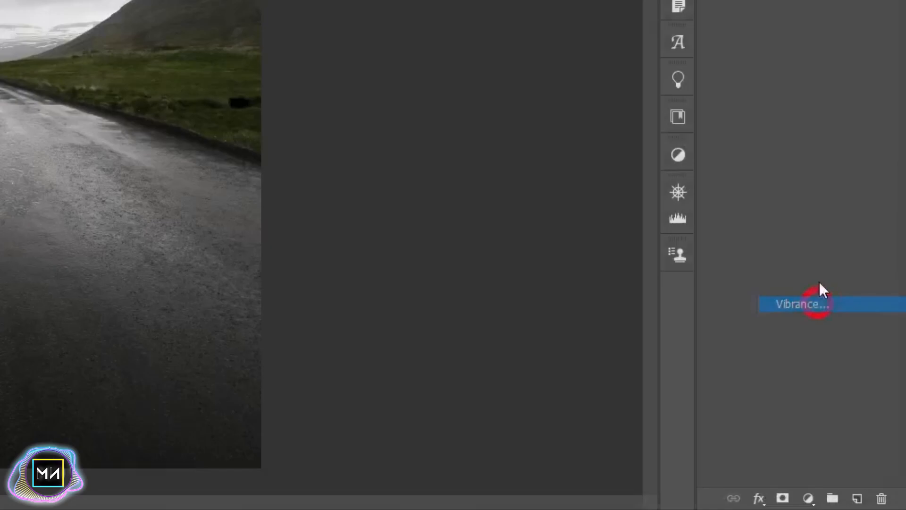
pyautogui.click(821, 304)
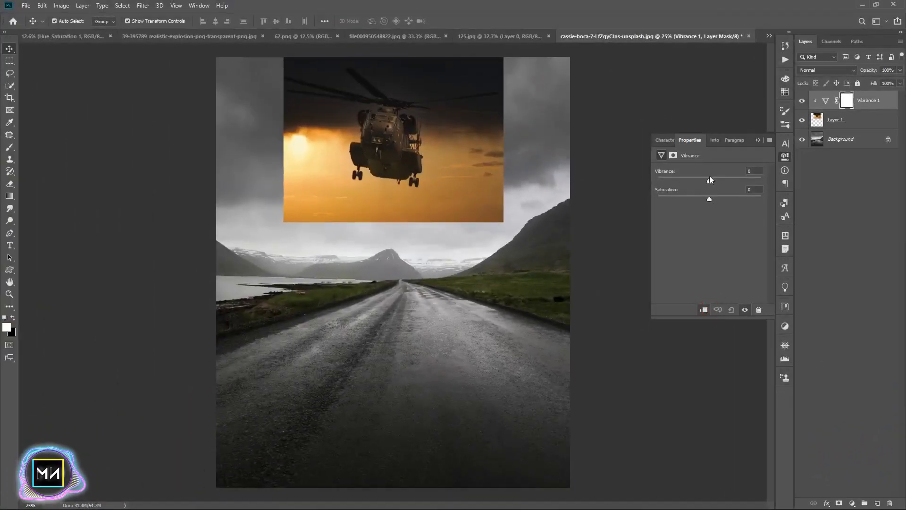
pyautogui.moveTo(709, 175); pyautogui.dragTo(630, 183)
pyautogui.moveTo(685, 200); pyautogui.dragTo(736, 181)
pyautogui.moveTo(685, 199); pyautogui.dragTo(656, 199)
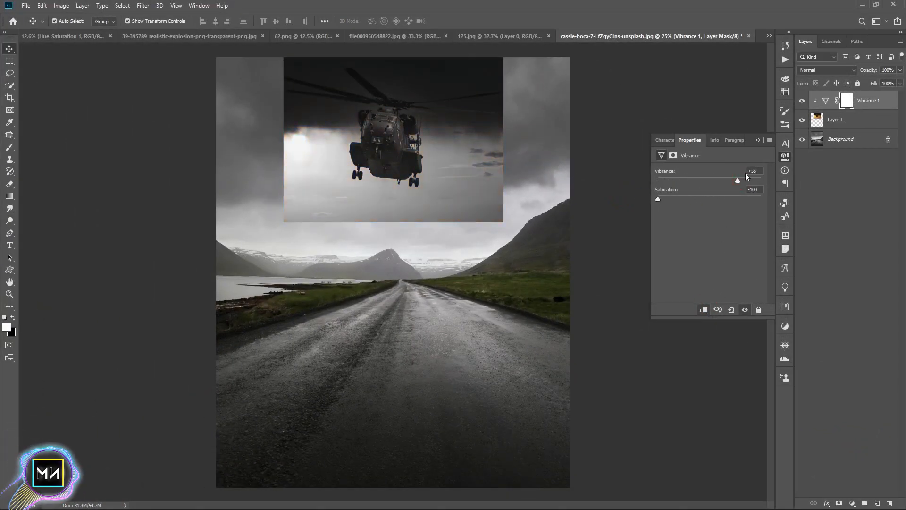
pyautogui.moveTo(740, 179); pyautogui.dragTo(696, 178)
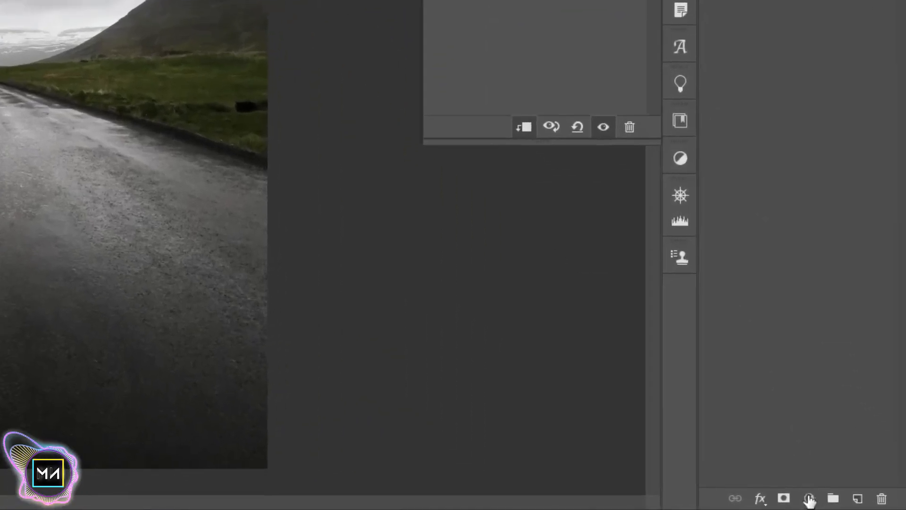
# Add a clipped Levels adjustment with input levels 9, 1.47, 255, output black 32 and opacity 64%
pyautogui.click(852, 504)
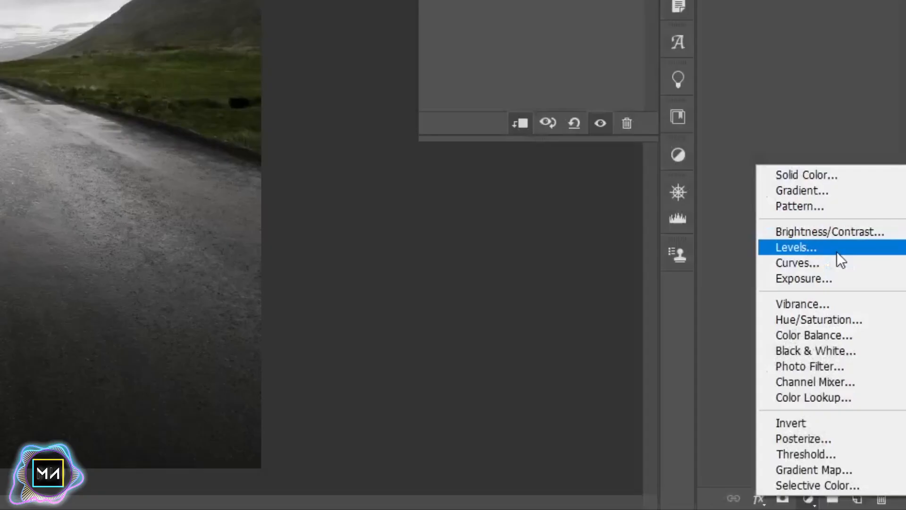
pyautogui.click(838, 253)
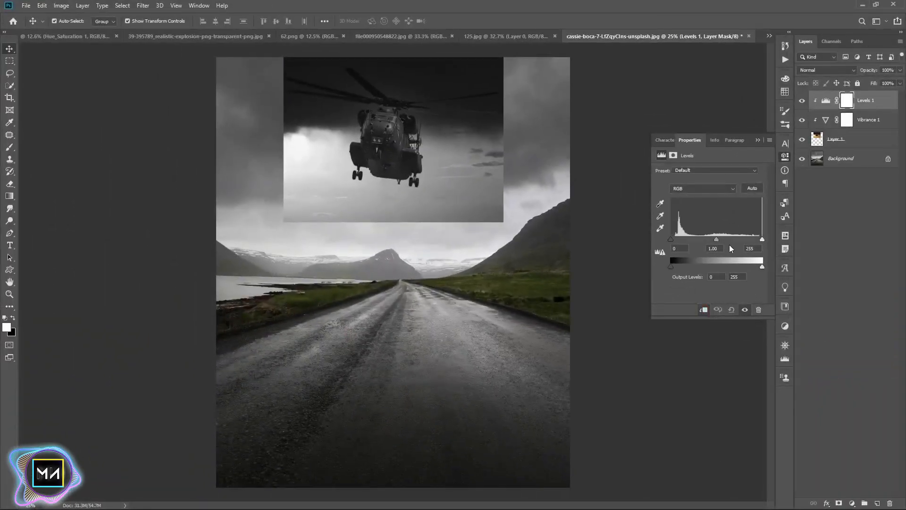
pyautogui.moveTo(717, 239); pyautogui.dragTo(701, 237)
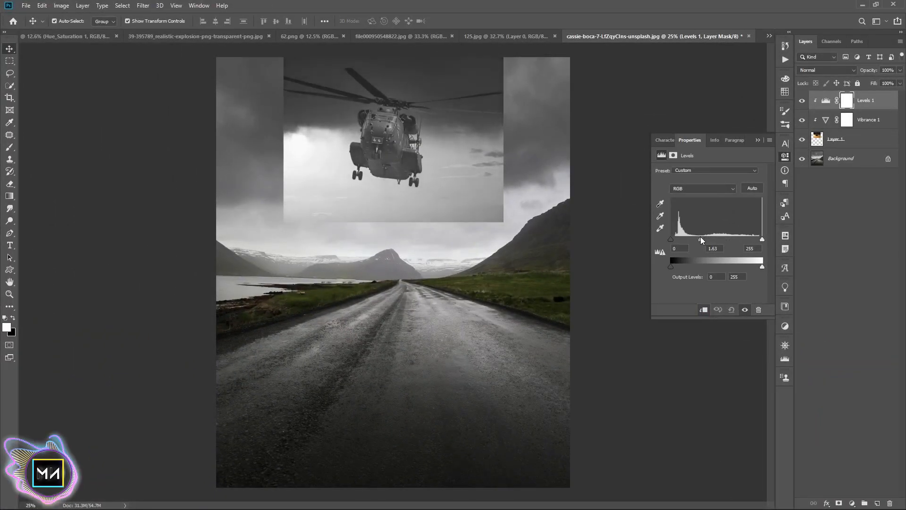
pyautogui.moveTo(761, 268); pyautogui.dragTo(775, 257)
pyautogui.moveTo(671, 267); pyautogui.dragTo(704, 239)
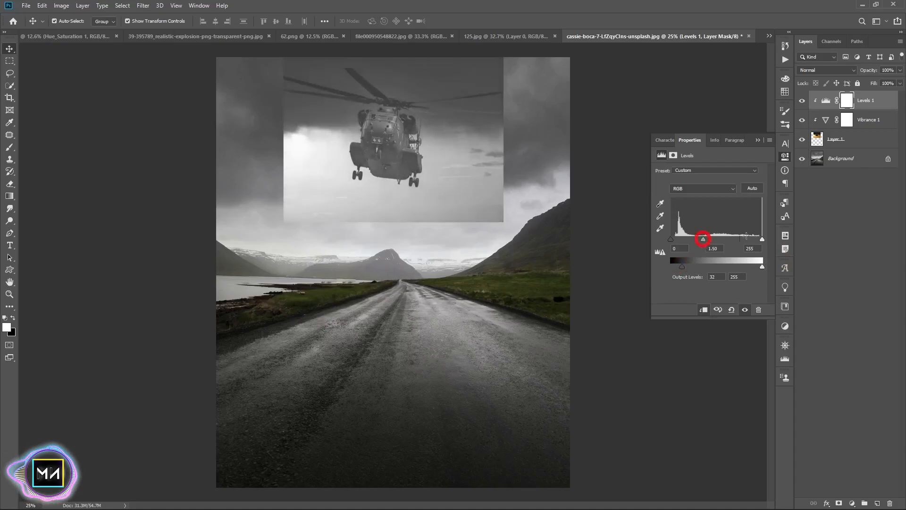
pyautogui.moveTo(761, 238); pyautogui.dragTo(763, 238)
pyautogui.moveTo(670, 238); pyautogui.dragTo(704, 239)
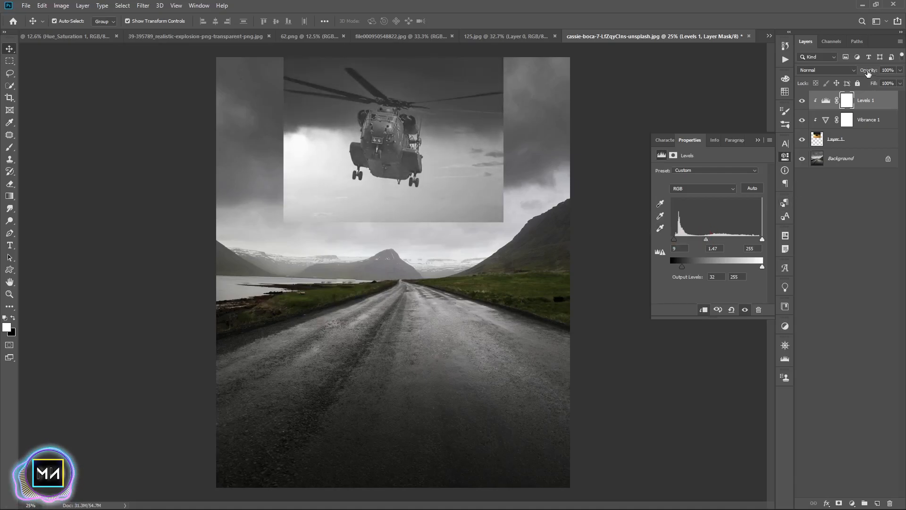
pyautogui.moveTo(869, 73); pyautogui.dragTo(848, 70)
# Add a layer mask to the helicopter layer and paint black over the image's left edge with a large soft brush
pyautogui.click(758, 140)
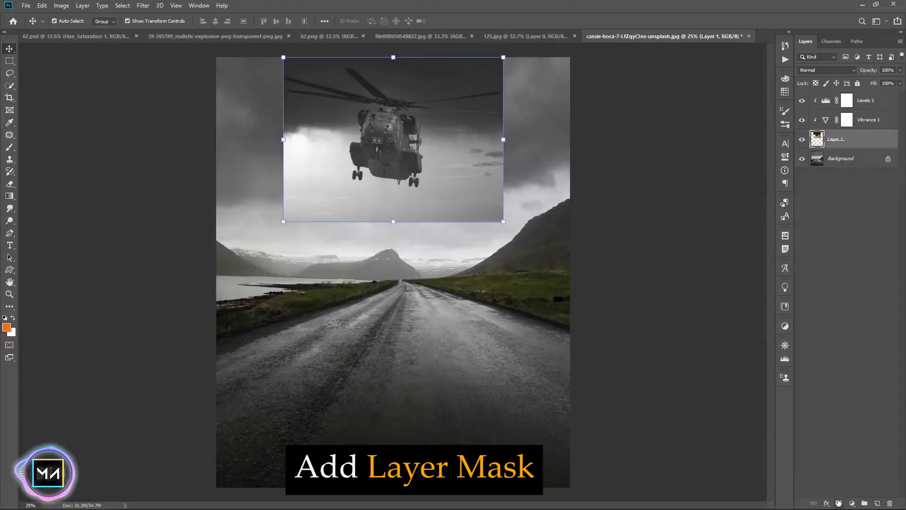
pyautogui.click(782, 498)
pyautogui.click(10, 146)
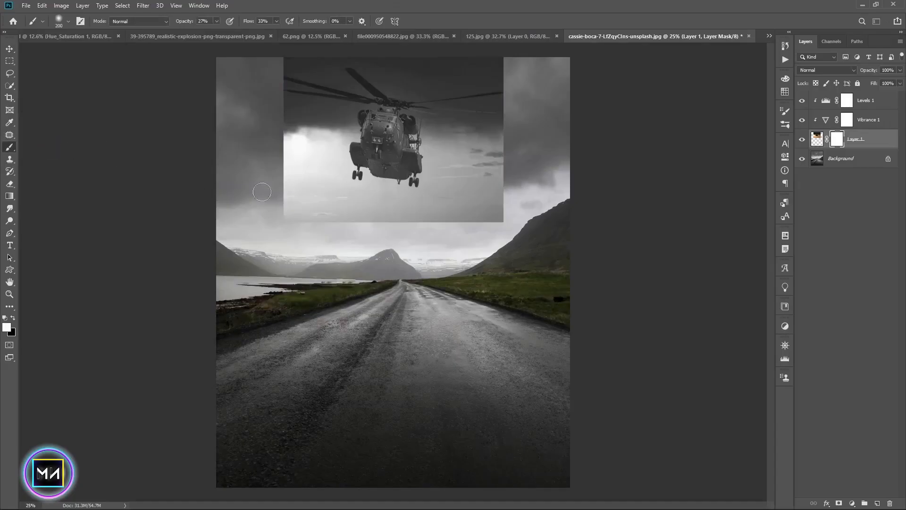
pyautogui.hotkey('ctrl', '=')
pyautogui.hotkey('ctrl', '=')
pyautogui.press('space')
pyautogui.moveTo(196, 143); pyautogui.dragTo(208, 263)
pyautogui.press(']')
pyautogui.press(']')
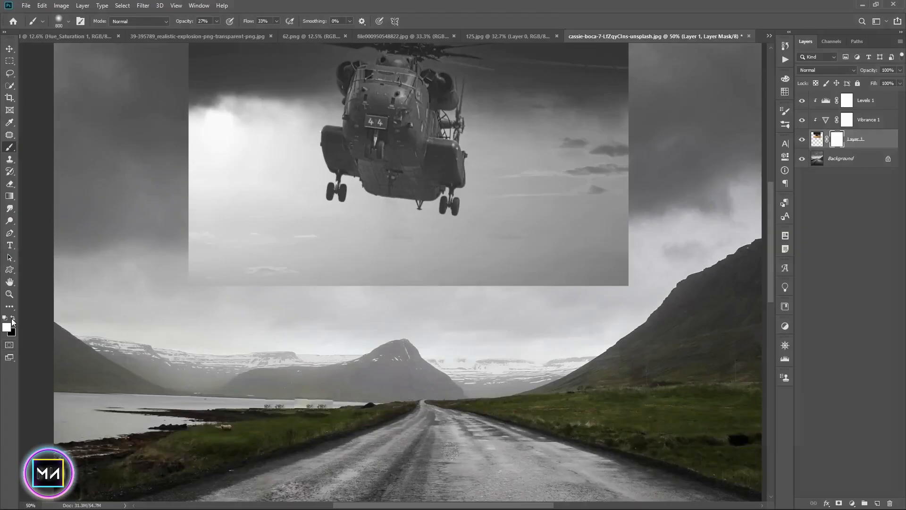
pyautogui.press('x')
pyautogui.moveTo(197, 312)
pyautogui.mouseDown()
pyautogui.moveTo(618, 291)
pyautogui.moveTo(608, 297)
pyautogui.mouseUp()
# Paint the helicopter layer's mask black around the rectangle's edges so its sky blends into the clouds
pyautogui.press('f')
pyautogui.press('f')
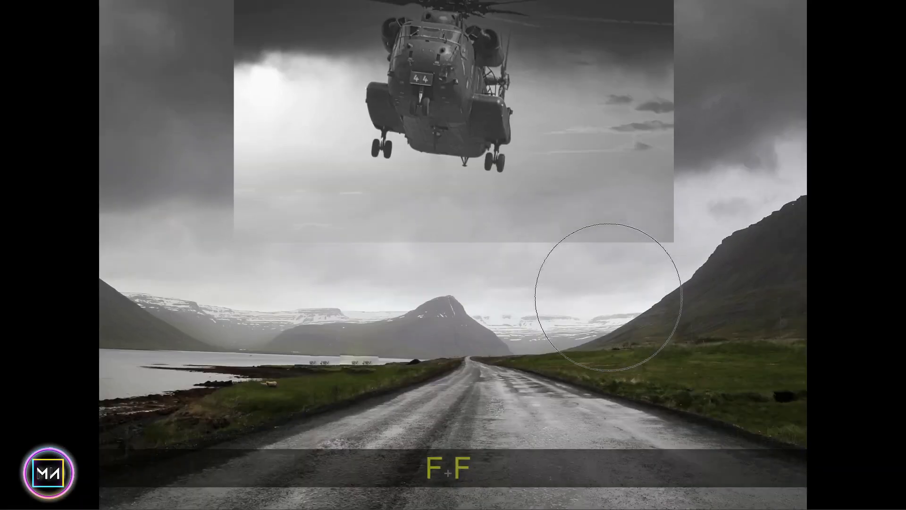
pyautogui.press('[')
pyautogui.press('[')
pyautogui.moveTo(694, 188); pyautogui.dragTo(255, 267)
pyautogui.moveTo(418, 270); pyautogui.dragTo(419, 362)
pyautogui.moveTo(201, 243)
pyautogui.mouseDown()
pyautogui.moveTo(247, 134)
pyautogui.moveTo(227, 299)
pyautogui.mouseUp()
pyautogui.moveTo(309, 264)
pyautogui.mouseDown()
pyautogui.moveTo(324, 172)
pyautogui.moveTo(323, 217)
pyautogui.mouseUp()
pyautogui.moveTo(683, 161)
pyautogui.mouseDown()
pyautogui.moveTo(675, 214)
pyautogui.moveTo(581, 287)
pyautogui.moveTo(353, 418)
pyautogui.mouseUp()
pyautogui.moveTo(441, 171)
pyautogui.mouseDown()
pyautogui.moveTo(449, 121)
pyautogui.moveTo(481, 208)
pyautogui.moveTo(465, 160)
pyautogui.moveTo(435, 358)
pyautogui.mouseUp()
pyautogui.press('[')
pyautogui.press('[')
pyautogui.press(']')
pyautogui.press(']')
pyautogui.press(']')
pyautogui.press(']')
pyautogui.press(']')
pyautogui.press(']')
pyautogui.press(']')
pyautogui.press(']')
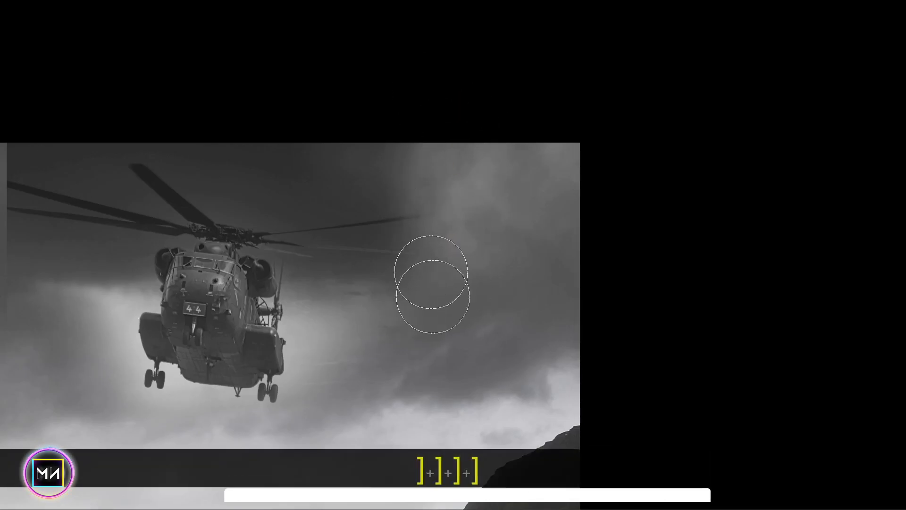
pyautogui.press('space')
pyautogui.moveTo(396, 315); pyautogui.dragTo(665, 307)
pyautogui.press('space')
pyautogui.moveTo(384, 406)
pyautogui.mouseDown()
pyautogui.moveTo(247, 344)
pyautogui.moveTo(225, 379)
pyautogui.mouseUp()
pyautogui.press('space')
pyautogui.moveTo(493, 355)
pyautogui.mouseDown()
pyautogui.moveTo(486, 310)
pyautogui.moveTo(429, 326)
pyautogui.moveTo(193, 316)
pyautogui.mouseUp()
pyautogui.press('space')
pyautogui.hotkey('ctrl', '0')
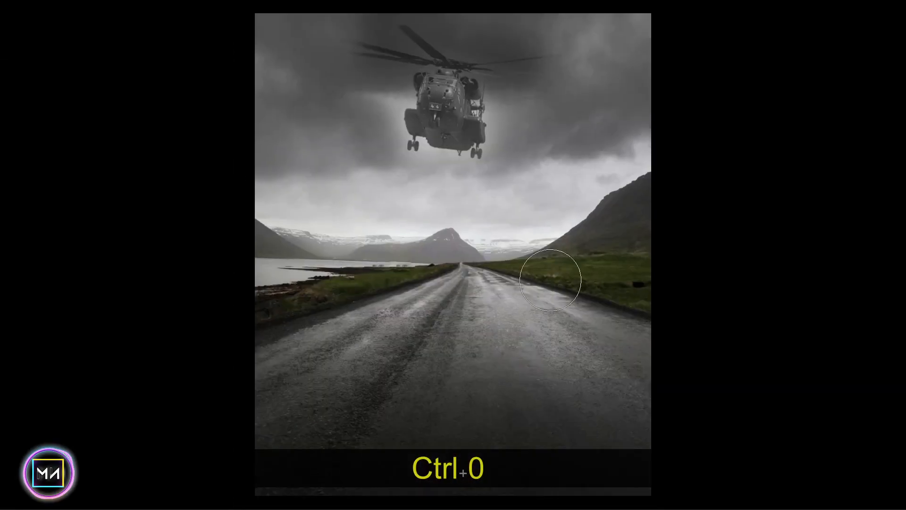
pyautogui.press('f')
pyautogui.moveTo(393, 227); pyautogui.dragTo(394, 246)
pyautogui.moveTo(415, 170); pyautogui.dragTo(431, 182)
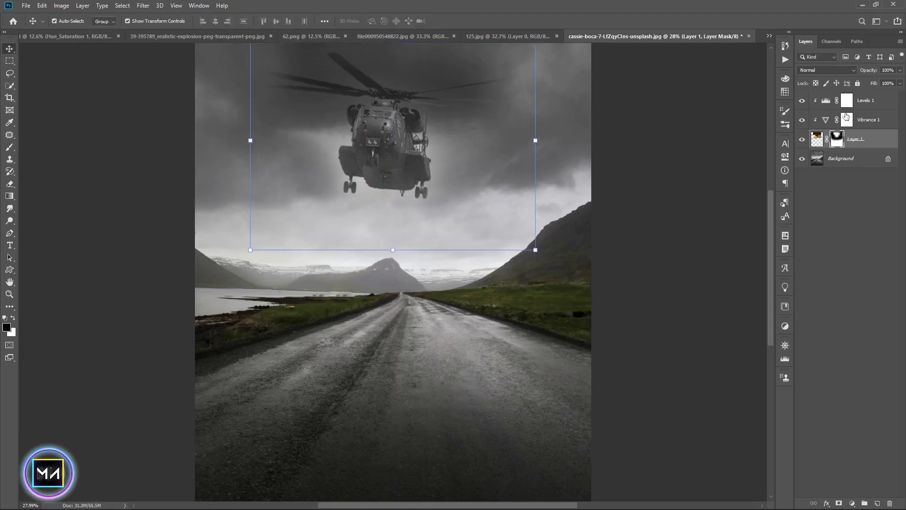
# Restore the Levels adjustment's opacity to 100%
pyautogui.click(846, 96)
pyautogui.click(803, 99)
pyautogui.click(803, 99)
pyautogui.click(803, 100)
pyautogui.moveTo(870, 73); pyautogui.dragTo(894, 74)
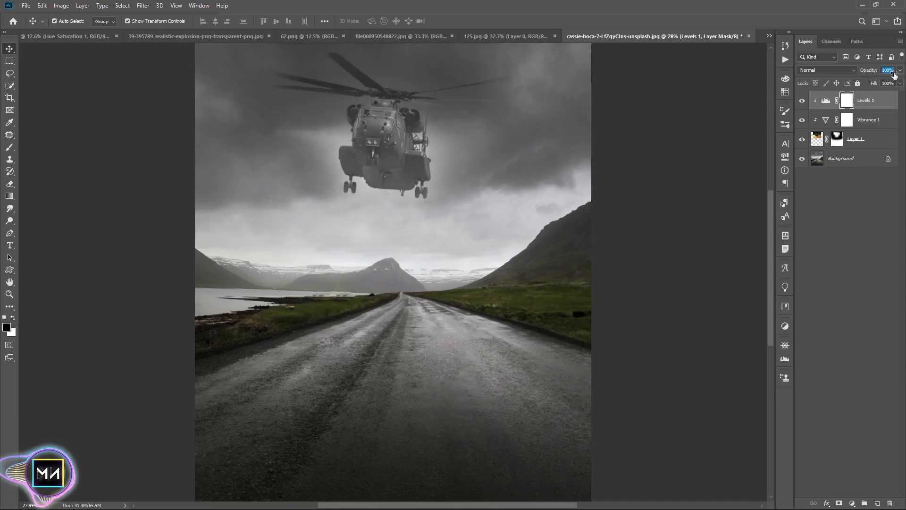
pyautogui.click(9, 147)
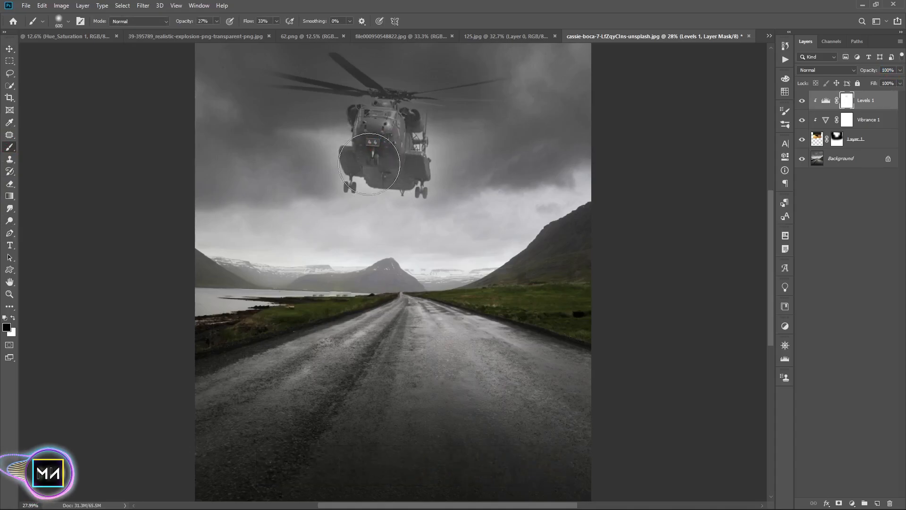
pyautogui.press('[')
pyautogui.press('[')
pyautogui.press('[')
pyautogui.press('[')
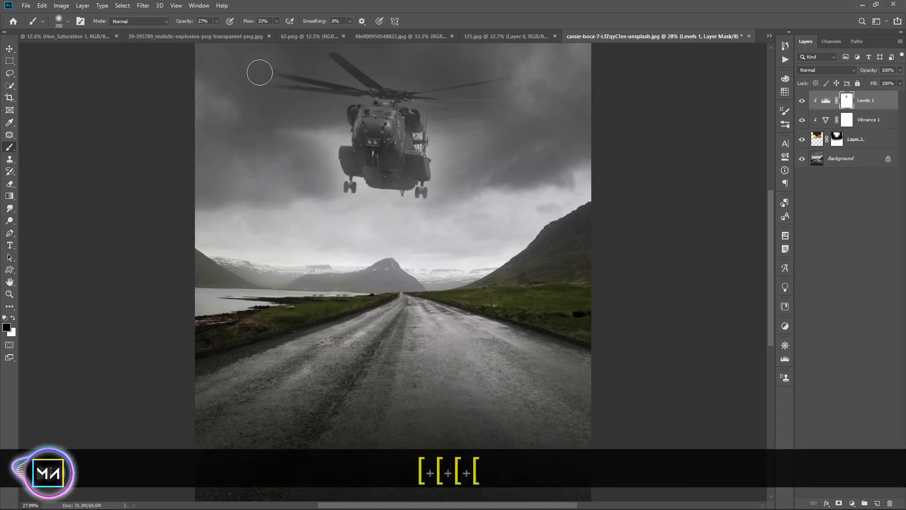
pyautogui.hotkey('ctrl', '0')
pyautogui.press('v')
pyautogui.click(628, 204)
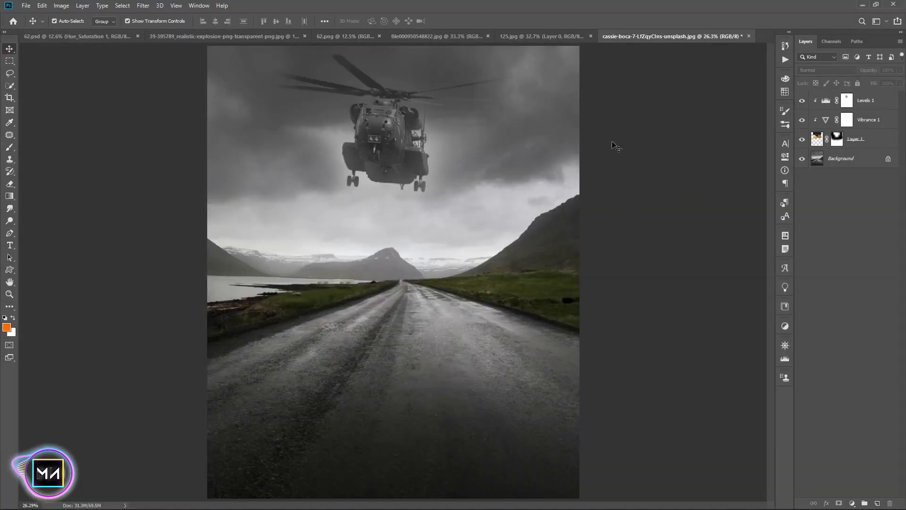
# Bring the cloudy-sky image into the road photo and scale it to about 78% to cover the upper canvas
pyautogui.click(458, 36)
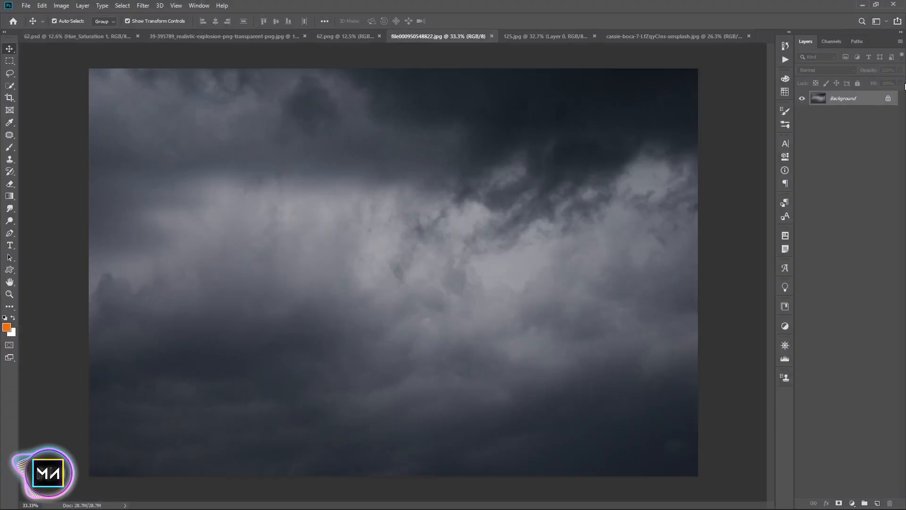
pyautogui.click(888, 98)
pyautogui.moveTo(366, 186); pyautogui.dragTo(522, 136)
pyautogui.moveTo(671, 125); pyautogui.dragTo(548, 127)
pyautogui.moveTo(392, 129); pyautogui.dragTo(411, 122)
pyautogui.moveTo(562, 122); pyautogui.dragTo(581, 122)
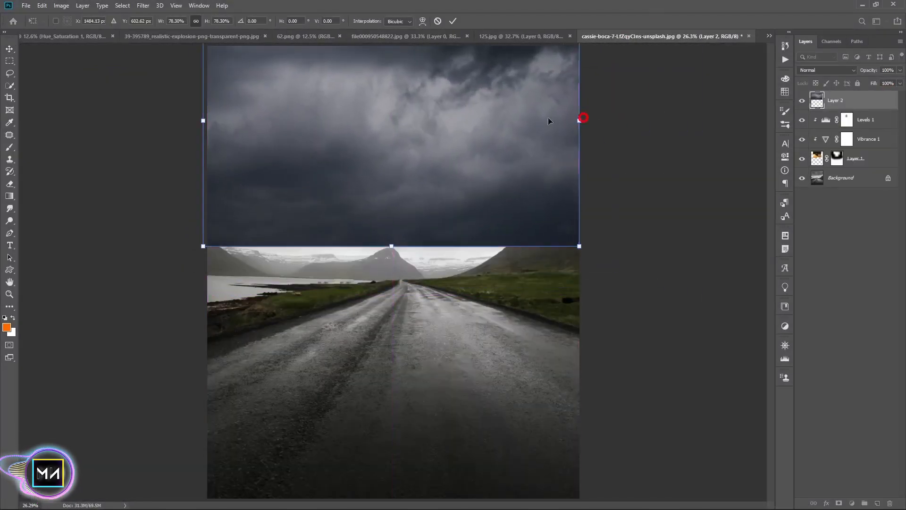
# Set the cloud layer's blend mode to Soft Light and add a layer mask to it
pyautogui.click(826, 70)
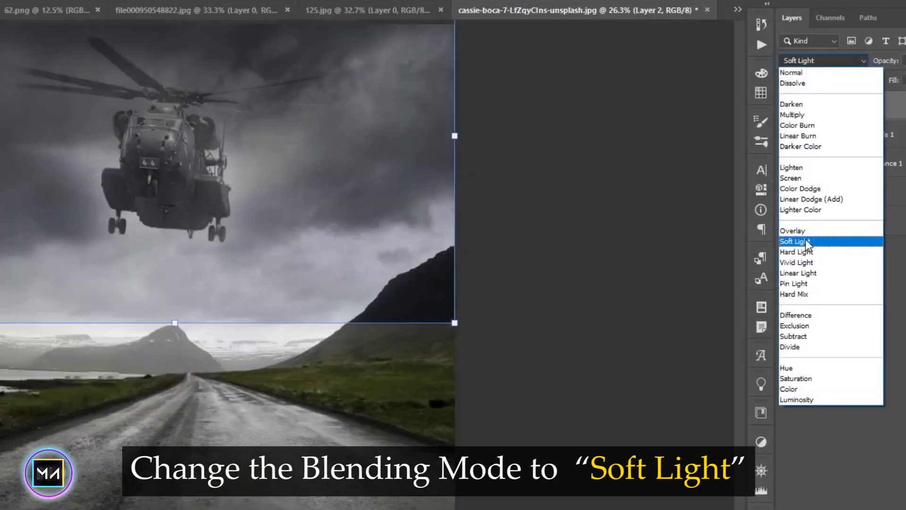
pyautogui.click(797, 241)
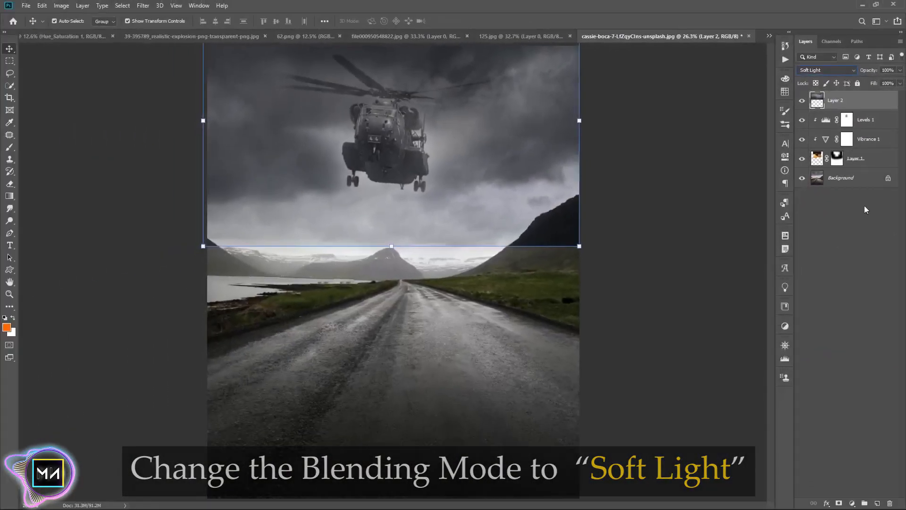
pyautogui.click(839, 503)
# Paint the cloud layer's mask black over its lower part with a 900 px soft brush
pyautogui.click(10, 148)
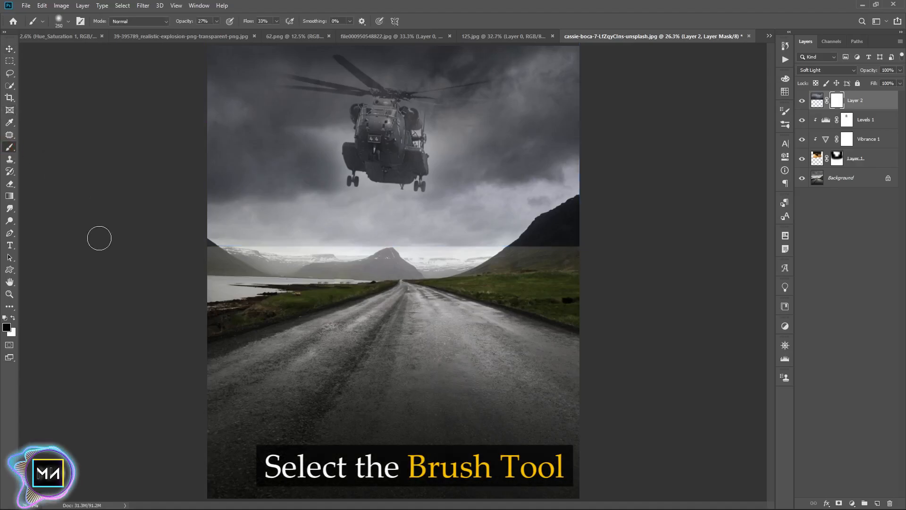
pyautogui.press(']')
pyautogui.press(']')
pyautogui.press(']')
pyautogui.press(']')
pyautogui.press(']')
pyautogui.press(']')
pyautogui.press(']')
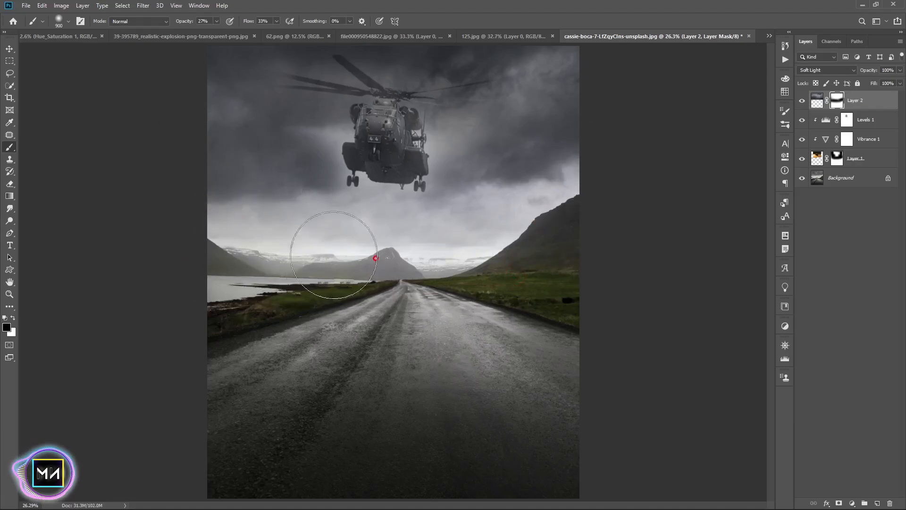
pyautogui.click(9, 48)
pyautogui.click(868, 268)
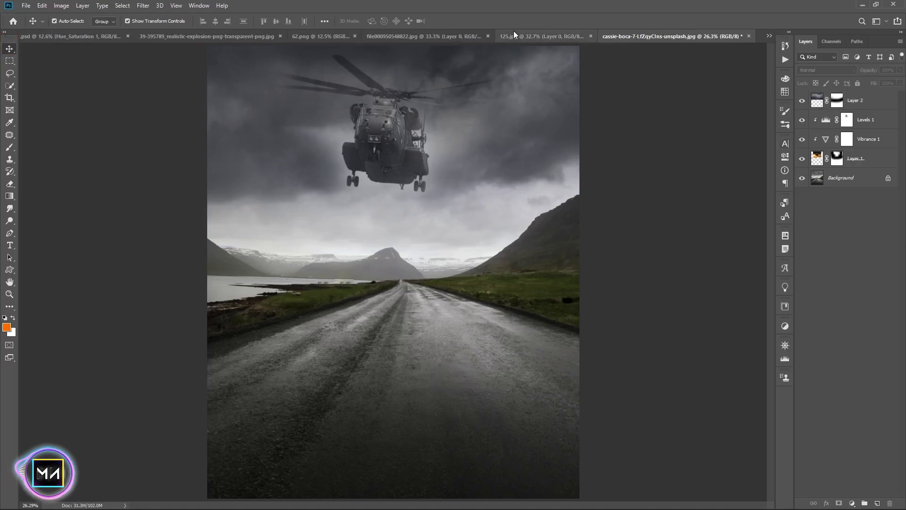
# Close the helicopter photo document without saving changes
pyautogui.click(513, 34)
pyautogui.click(605, 36)
pyautogui.click(443, 191)
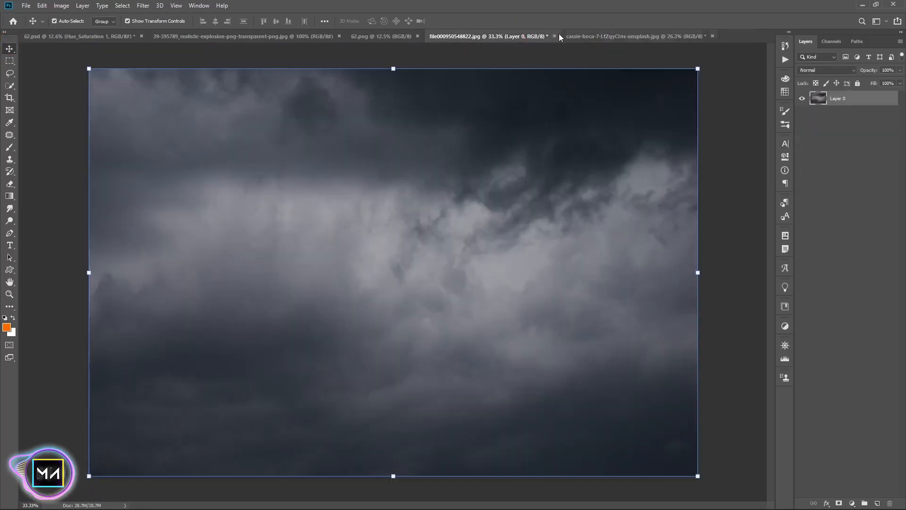
# Close the cloudy-sky document without saving changes
pyautogui.click(555, 36)
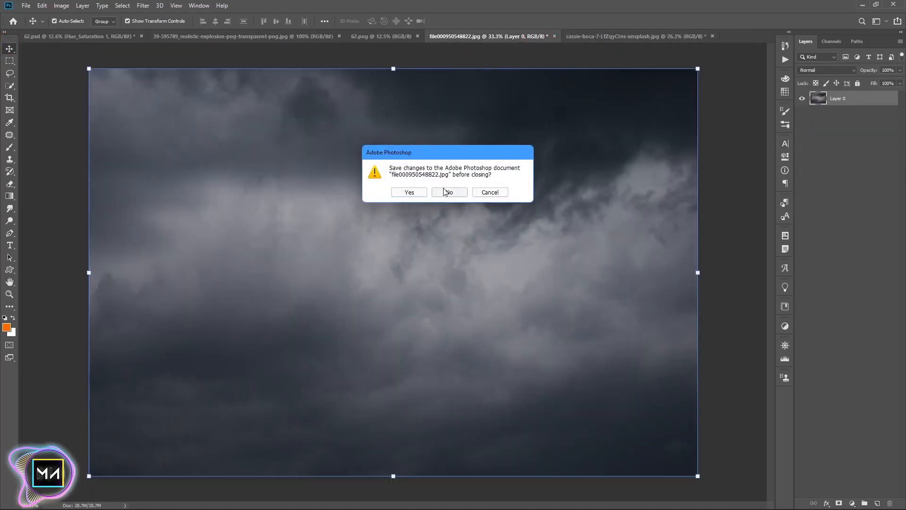
pyautogui.click(447, 192)
# Position the soldier figure on the road and scale him to about 118%
pyautogui.click(381, 36)
pyautogui.moveTo(405, 308); pyautogui.dragTo(435, 299)
pyautogui.moveTo(550, 298); pyautogui.dragTo(444, 283)
pyautogui.moveTo(423, 283); pyautogui.dragTo(419, 301)
pyautogui.press('Return')
pyautogui.hotkey('ctrl', 't')
pyautogui.moveTo(393, 408); pyautogui.dragTo(393, 447)
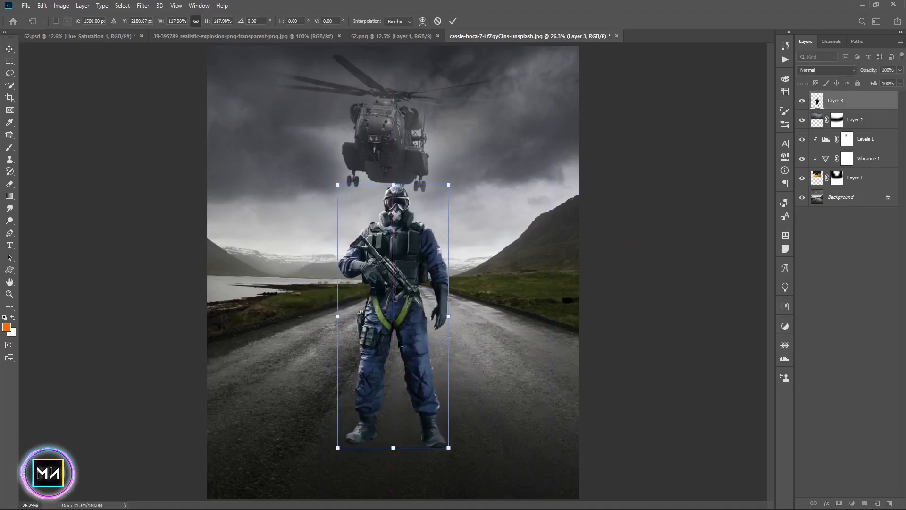
pyautogui.press('Return')
# Nudge the helicopter layer upward and tilt it slightly, about 3 degrees
pyautogui.hotkey('alt', '[')
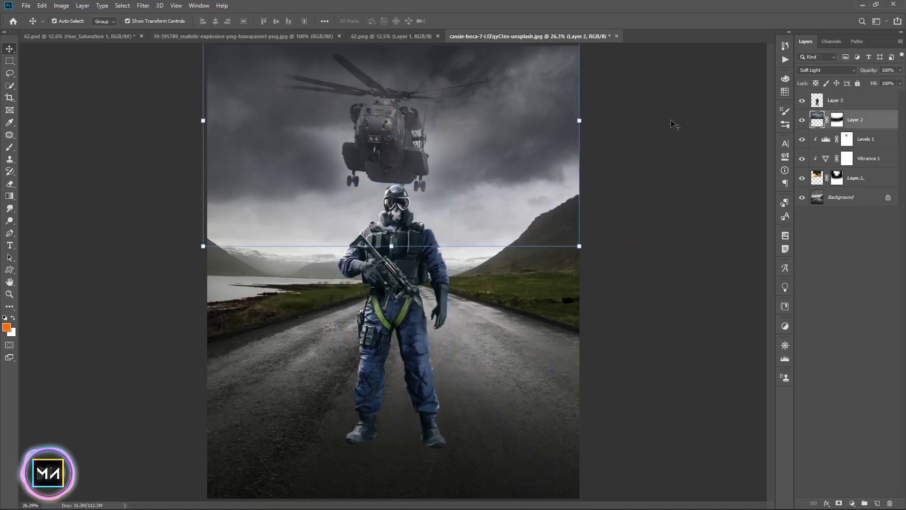
pyautogui.click(875, 180)
pyautogui.press('Up')
pyautogui.press('Up')
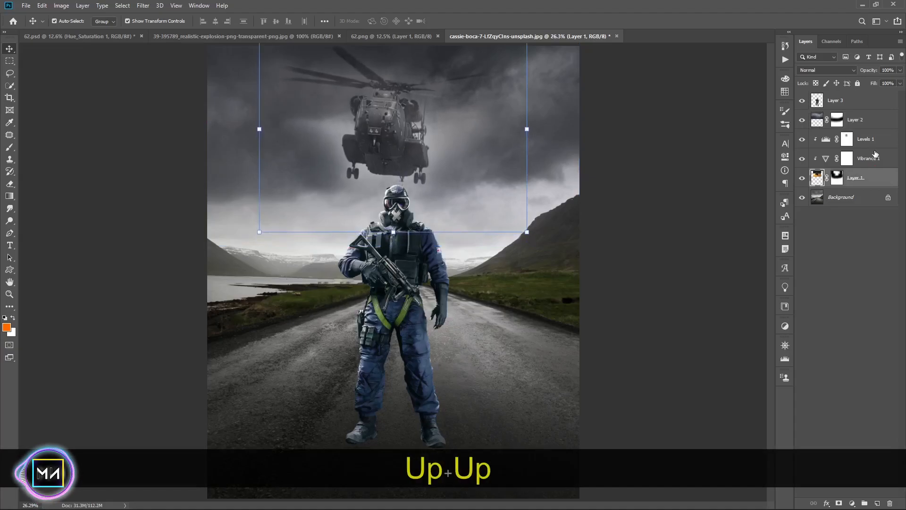
pyautogui.moveTo(395, 234); pyautogui.dragTo(401, 233)
pyautogui.press('Up')
pyautogui.press('Up')
pyautogui.press('Up')
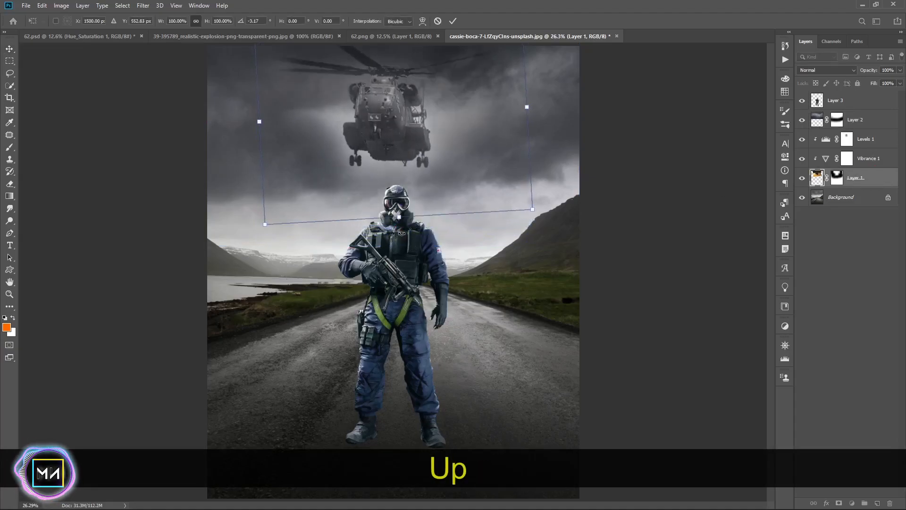
pyautogui.press('Down')
pyautogui.press('Down')
pyautogui.press('Return')
pyautogui.click(850, 100)
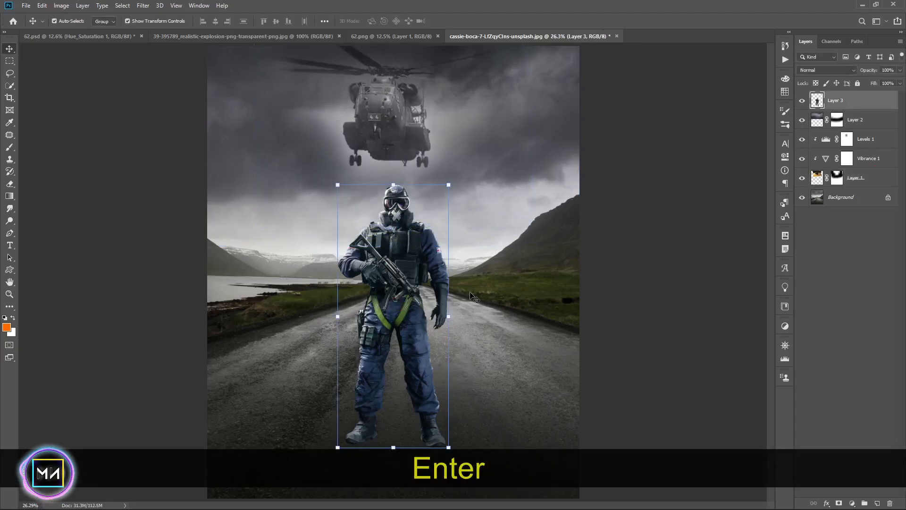
pyautogui.click(850, 178)
pyautogui.click(868, 139)
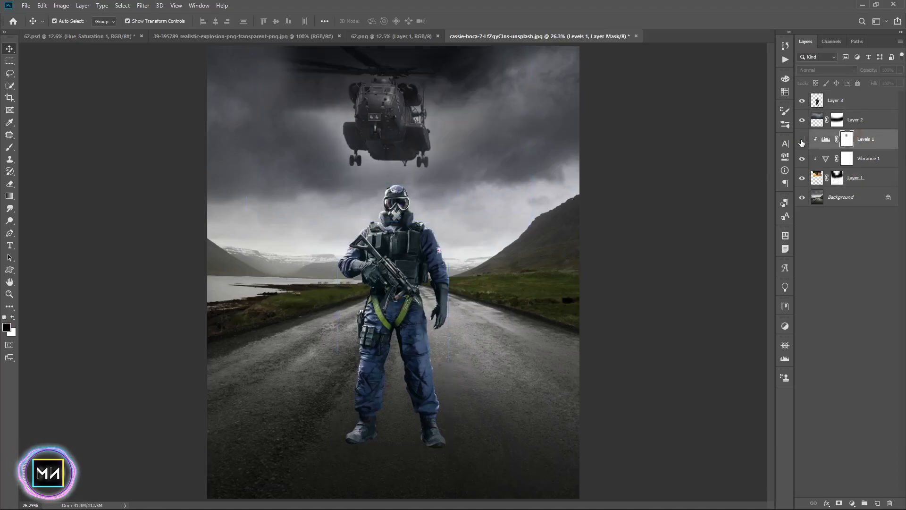
pyautogui.moveTo(870, 70); pyautogui.dragTo(841, 76)
pyautogui.click(633, 201)
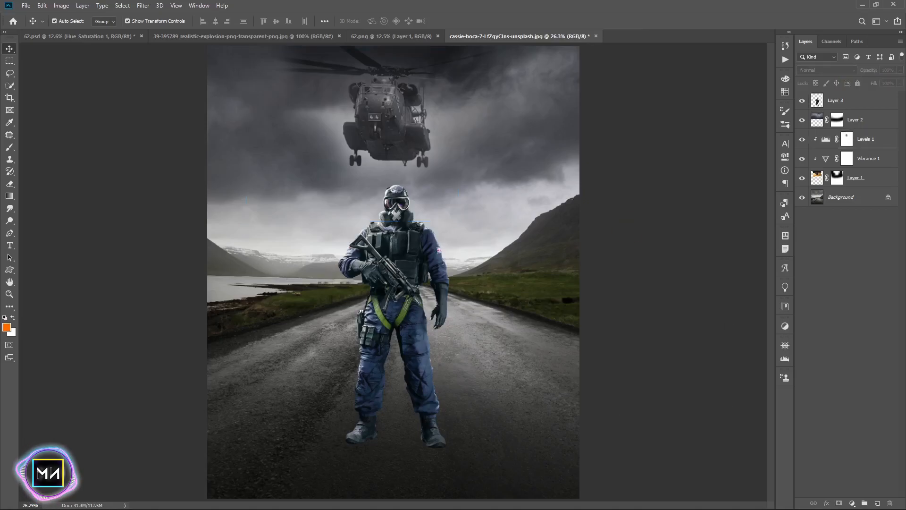
# Enlarge the soldier figure slightly and reposition him on the road
pyautogui.click(396, 283)
pyautogui.moveTo(393, 185); pyautogui.dragTo(392, 164)
pyautogui.moveTo(386, 459); pyautogui.dragTo(388, 459)
pyautogui.moveTo(405, 364); pyautogui.dragTo(404, 353)
pyautogui.moveTo(453, 298); pyautogui.dragTo(446, 298)
pyautogui.moveTo(400, 288); pyautogui.dragTo(402, 296)
pyautogui.press('Return')
# Hide the soldier, unlock the background and convert all other layers into one smart object, then show the soldier again
pyautogui.click(638, 346)
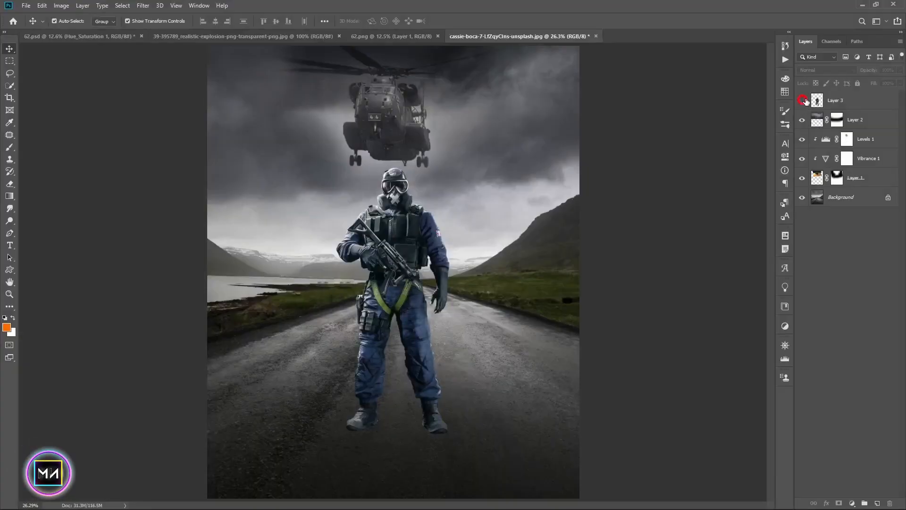
pyautogui.click(803, 100)
pyautogui.click(867, 121)
pyautogui.keyDown('shift'); pyautogui.click(868, 180); pyautogui.keyUp('shift')
pyautogui.keyDown('shift'); pyautogui.click(862, 198); pyautogui.keyUp('shift')
pyautogui.click(888, 197)
pyautogui.keyDown('shift'); pyautogui.click(868, 121); pyautogui.keyUp('shift')
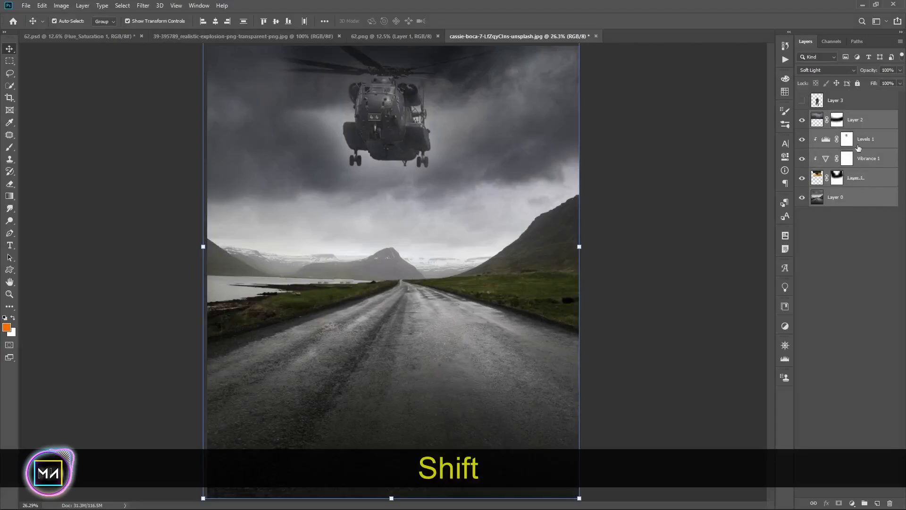
pyautogui.rightClick(855, 150)
pyautogui.click(790, 241)
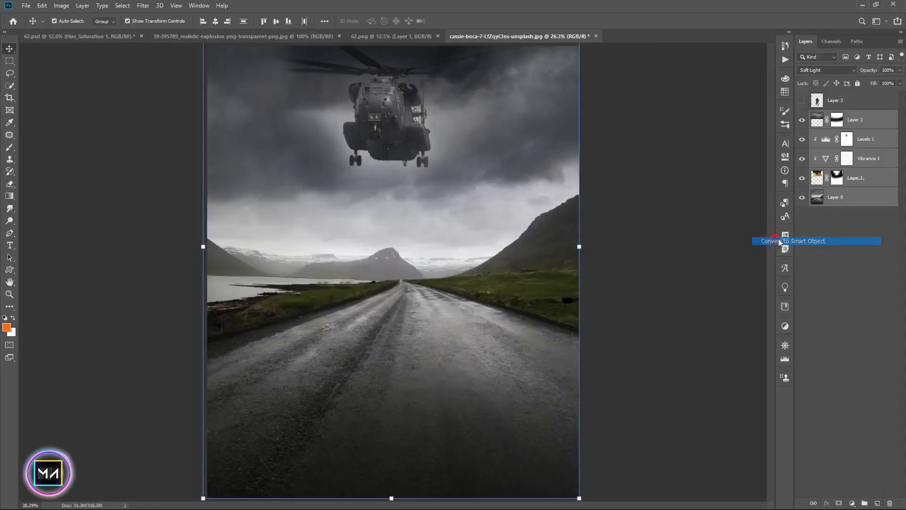
pyautogui.click(802, 100)
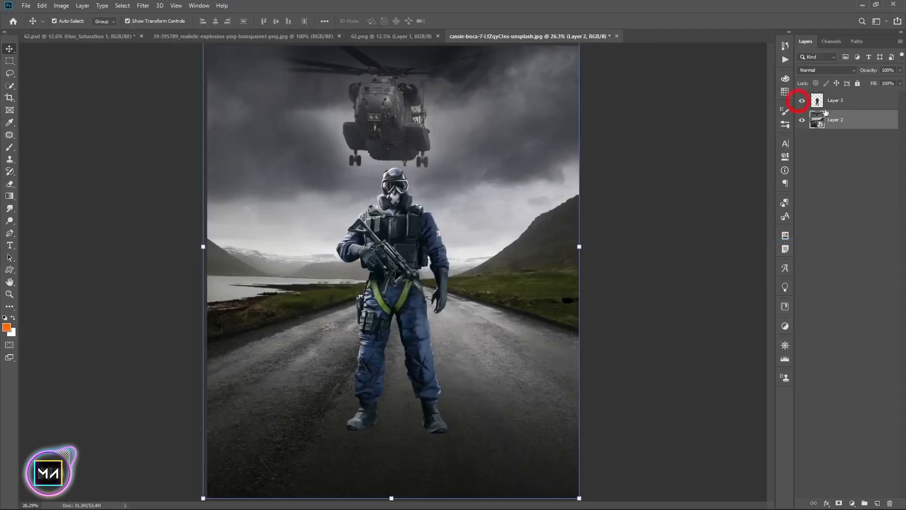
# Apply an Iris Blur to the smart object, stretching the sharp ellipse wide around the soldier's feet
pyautogui.click(143, 6)
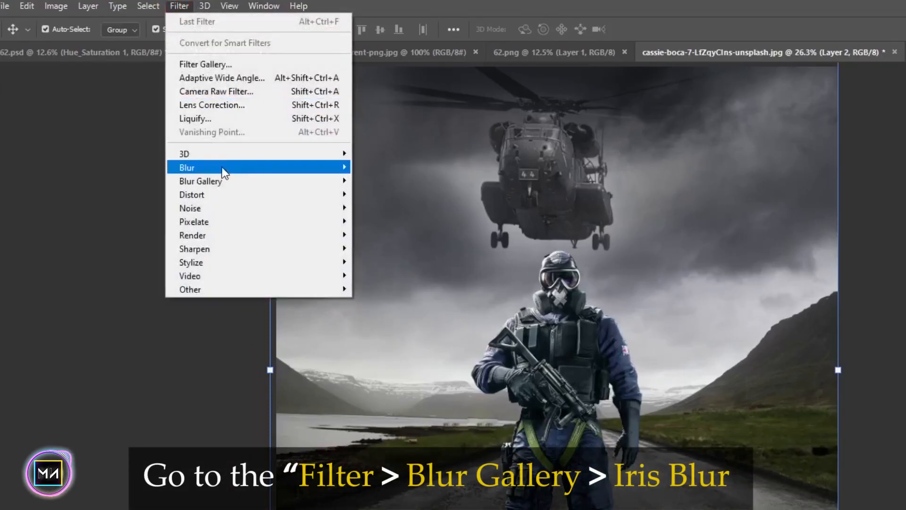
pyautogui.moveTo(199, 184)
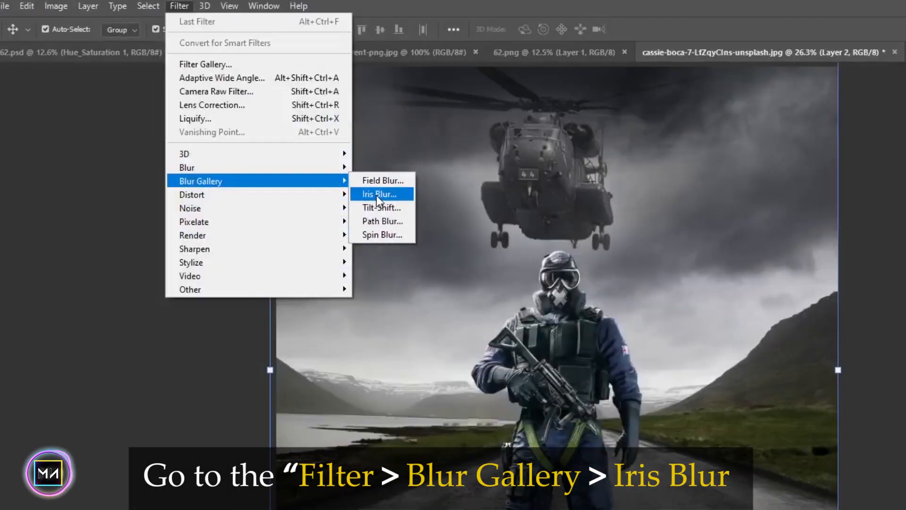
pyautogui.click(375, 195)
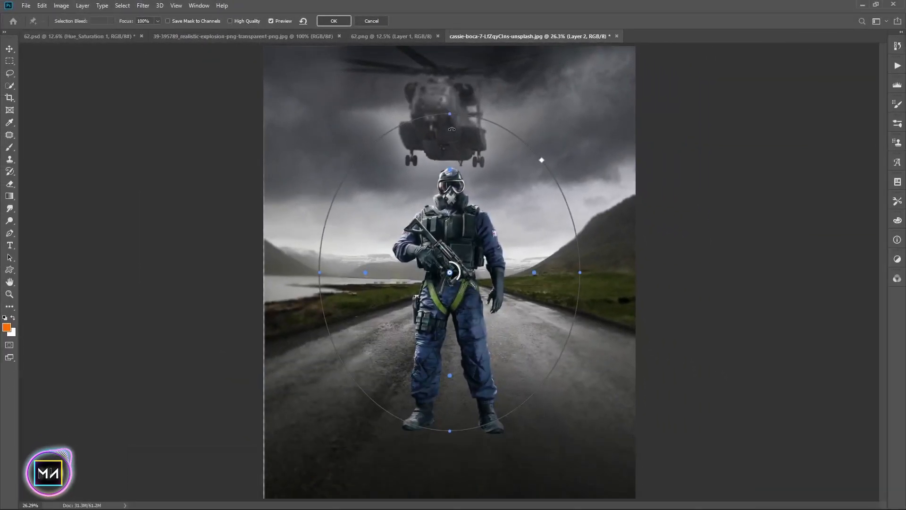
pyautogui.moveTo(450, 114); pyautogui.dragTo(448, 230)
pyautogui.moveTo(461, 301); pyautogui.dragTo(465, 336)
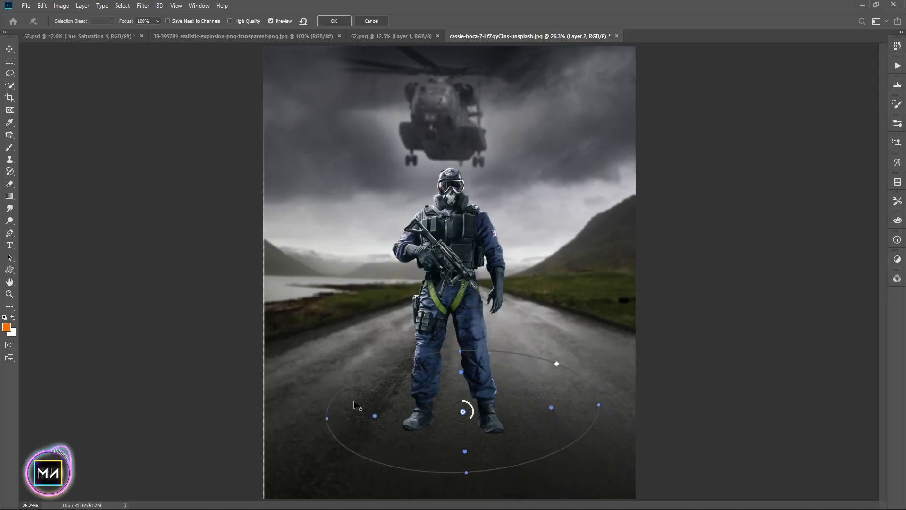
pyautogui.moveTo(455, 473); pyautogui.dragTo(456, 508)
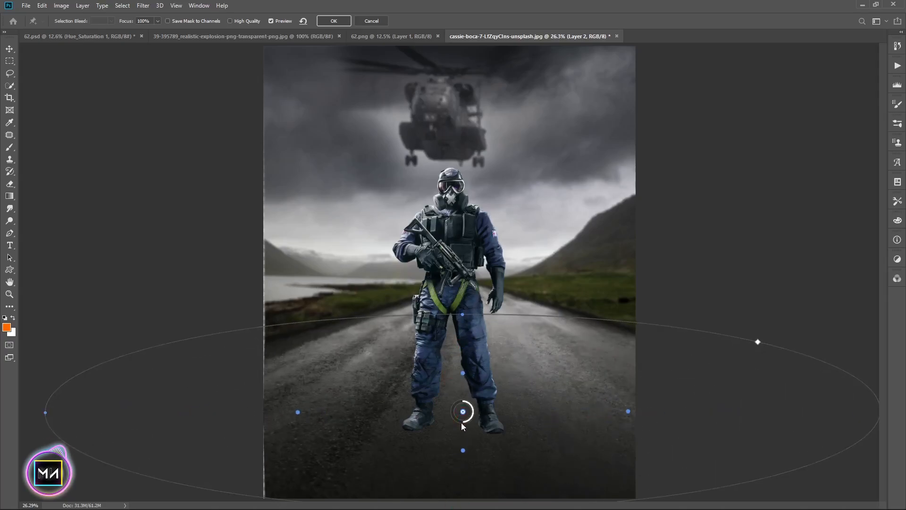
pyautogui.moveTo(462, 314); pyautogui.dragTo(462, 340)
pyautogui.moveTo(469, 380)
pyautogui.mouseDown()
pyautogui.moveTo(468, 357)
pyautogui.moveTo(478, 383)
pyautogui.mouseUp()
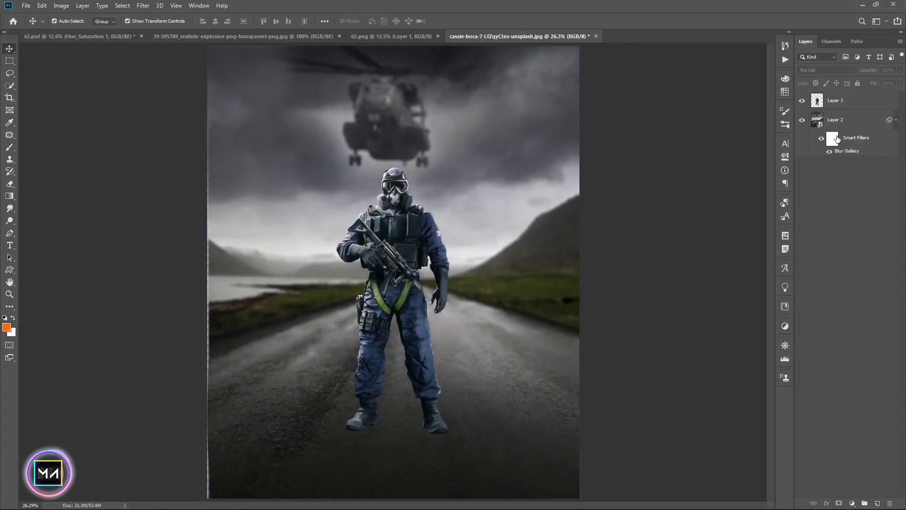
# Stretch the smart object's left edge slightly past the canvas to cover the blurred border gap
pyautogui.click(837, 138)
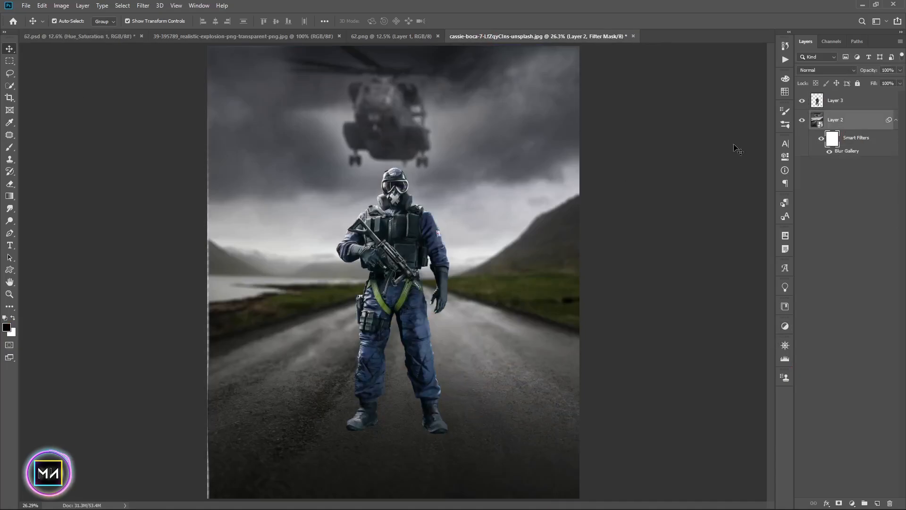
pyautogui.click(7, 88)
pyautogui.click(8, 98)
pyautogui.moveTo(206, 269); pyautogui.dragTo(210, 269)
pyautogui.doubleClick(306, 244)
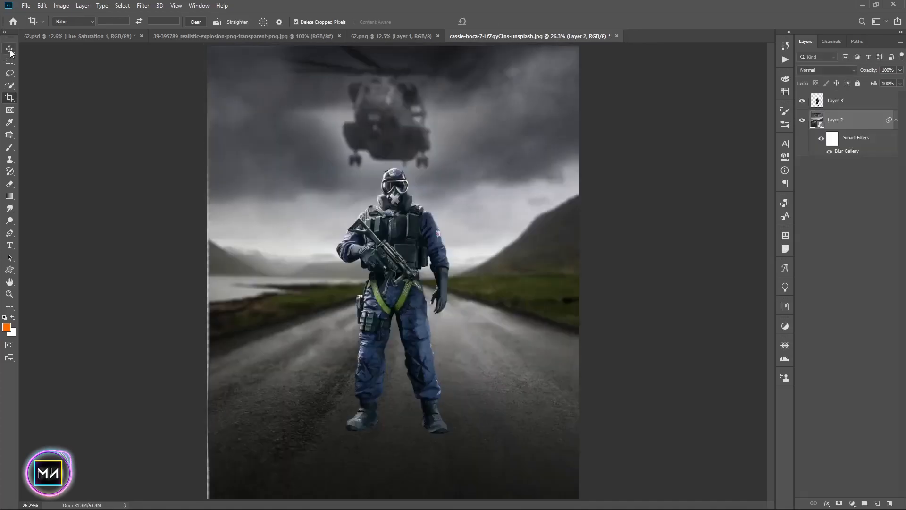
pyautogui.hotkey('ctrl', 't')
pyautogui.moveTo(207, 246); pyautogui.dragTo(196, 244)
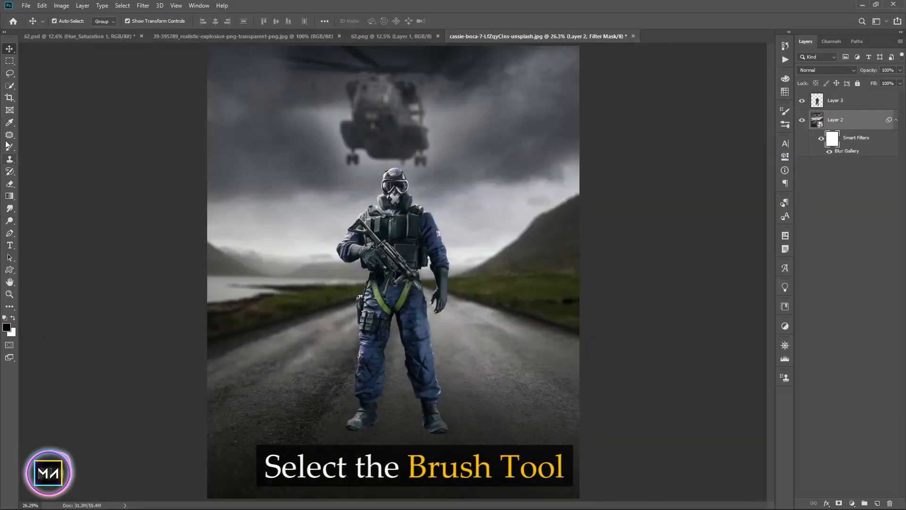
# Paint on the blur filter mask over the helicopter to keep it sharp
pyautogui.click(9, 147)
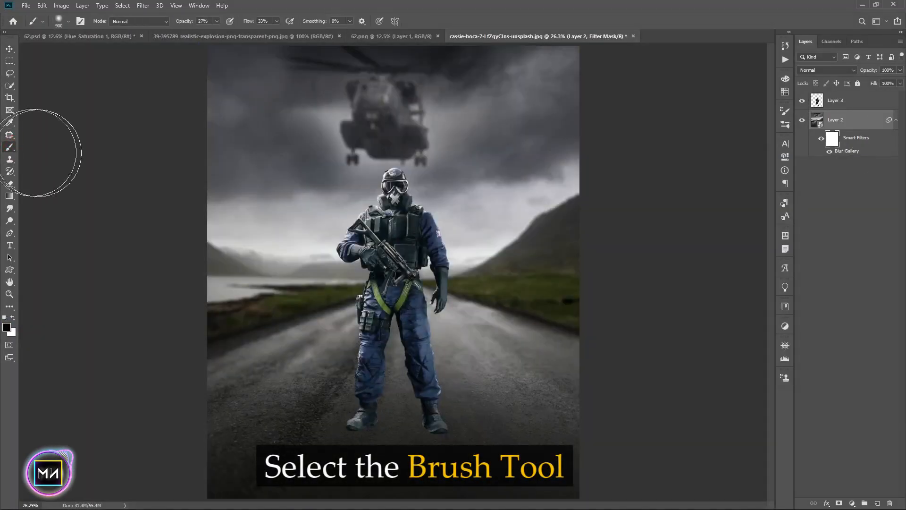
pyautogui.moveTo(376, 111)
pyautogui.mouseDown()
pyautogui.moveTo(362, 81)
pyautogui.moveTo(390, 123)
pyautogui.moveTo(419, 129)
pyautogui.moveTo(302, 93)
pyautogui.moveTo(392, 158)
pyautogui.mouseUp()
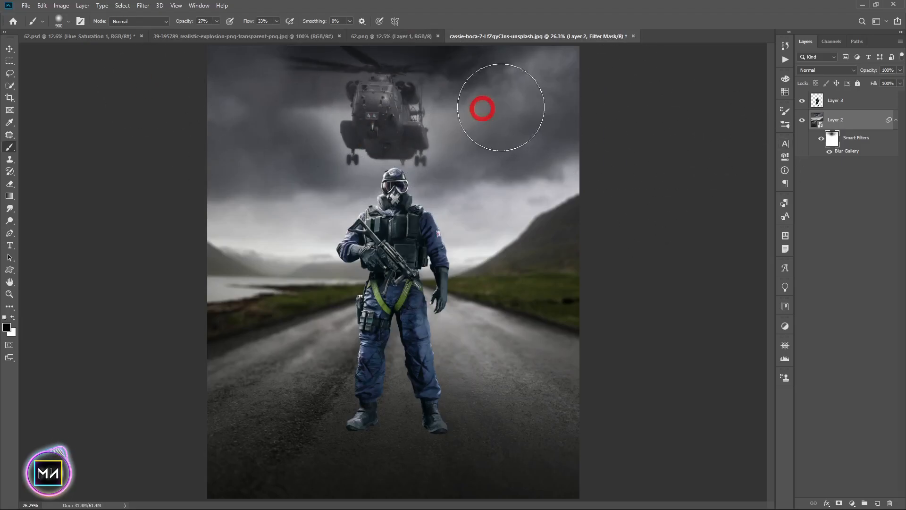
# Add a Hue/Saturation adjustment clipped to the soldier, with Colorize on, Hue 213 and Saturation 9
pyautogui.click(10, 49)
pyautogui.click(806, 224)
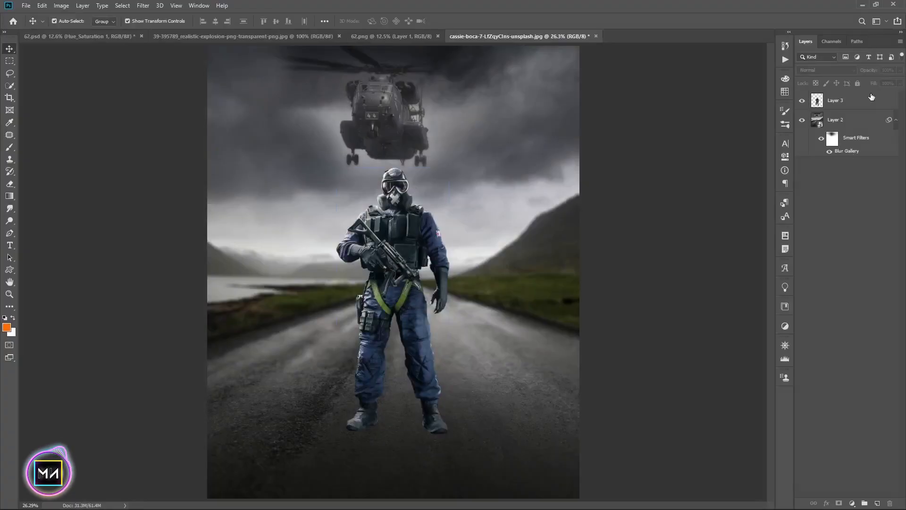
pyautogui.click(872, 98)
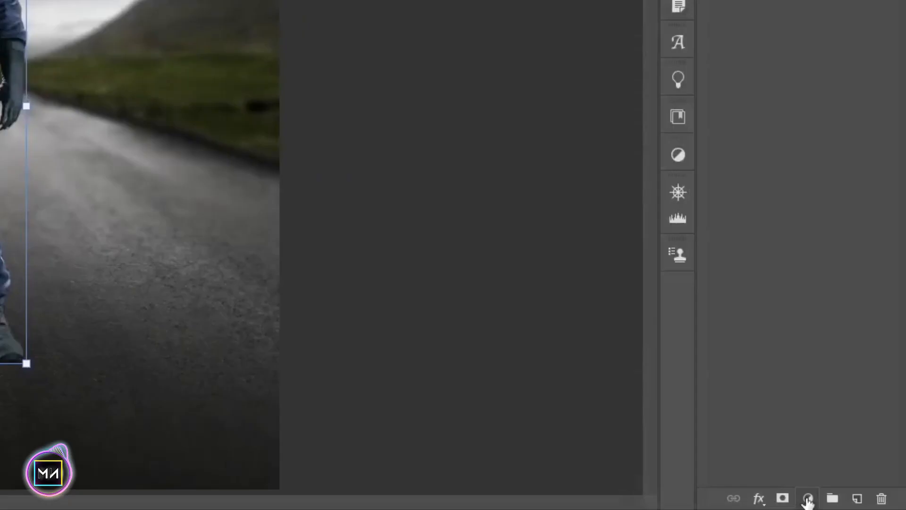
pyautogui.click(852, 503)
pyautogui.click(801, 319)
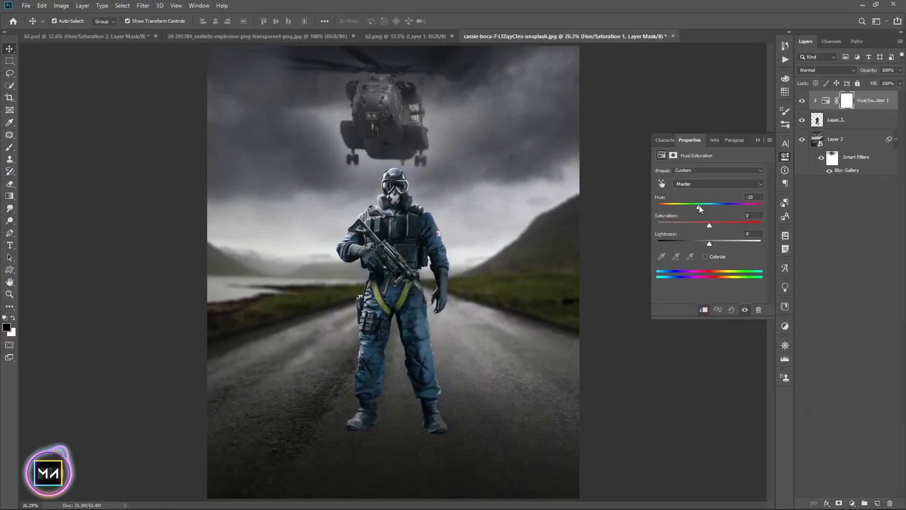
pyautogui.moveTo(699, 207); pyautogui.dragTo(722, 203)
pyautogui.click(705, 257)
pyautogui.write('213')
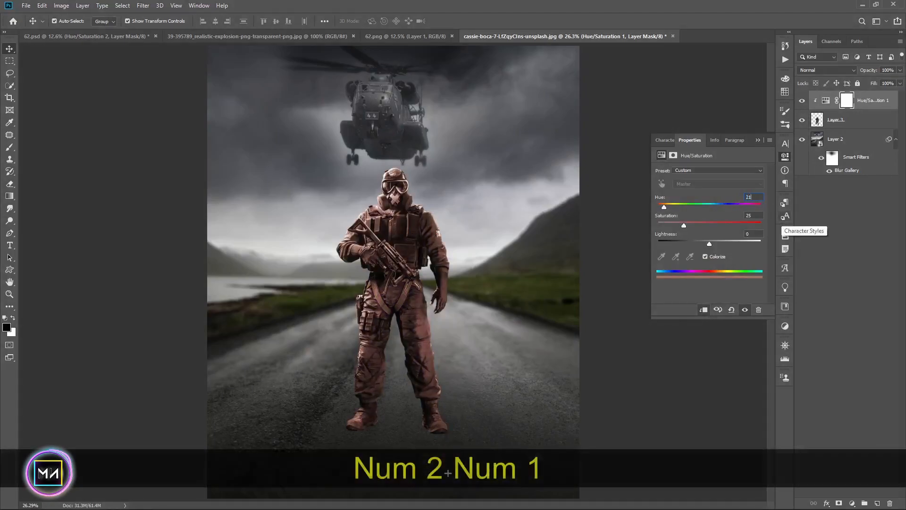
pyautogui.write('9')
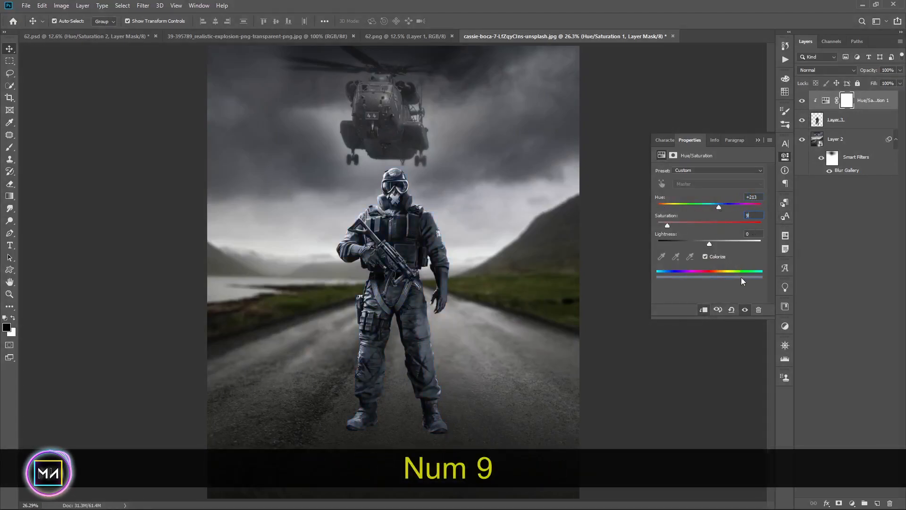
pyautogui.press('Return')
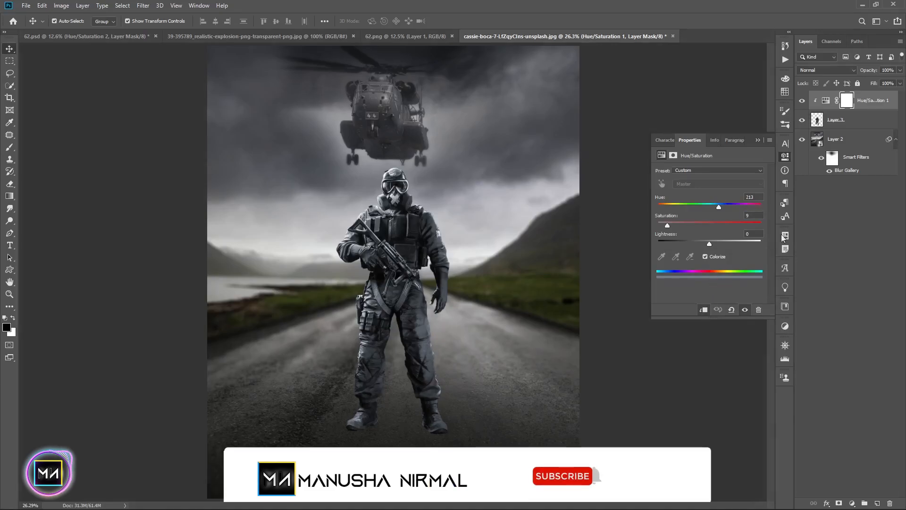
# Paint the Hue/Saturation mask over the soldier's head and chest with a 400 px brush
pyautogui.click(10, 148)
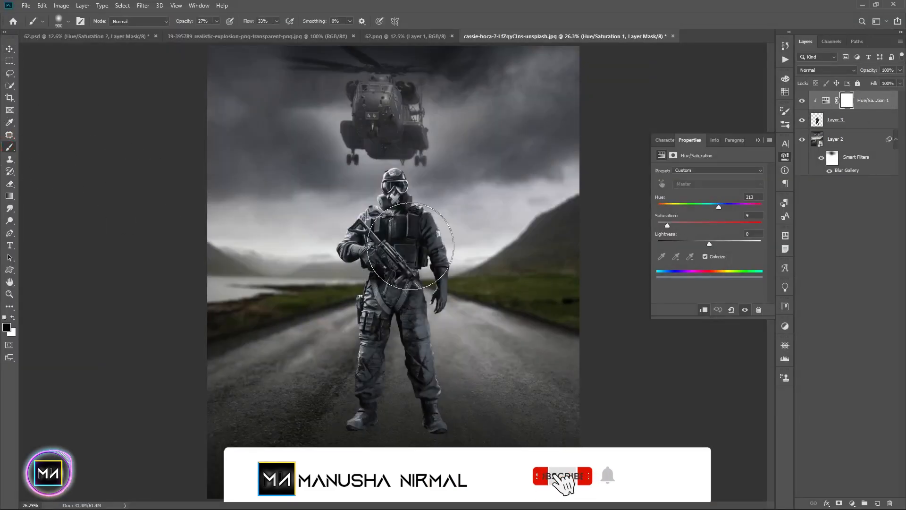
pyautogui.moveTo(388, 184)
pyautogui.mouseDown()
pyautogui.moveTo(383, 309)
pyautogui.moveTo(370, 228)
pyautogui.moveTo(402, 316)
pyautogui.moveTo(383, 245)
pyautogui.mouseUp()
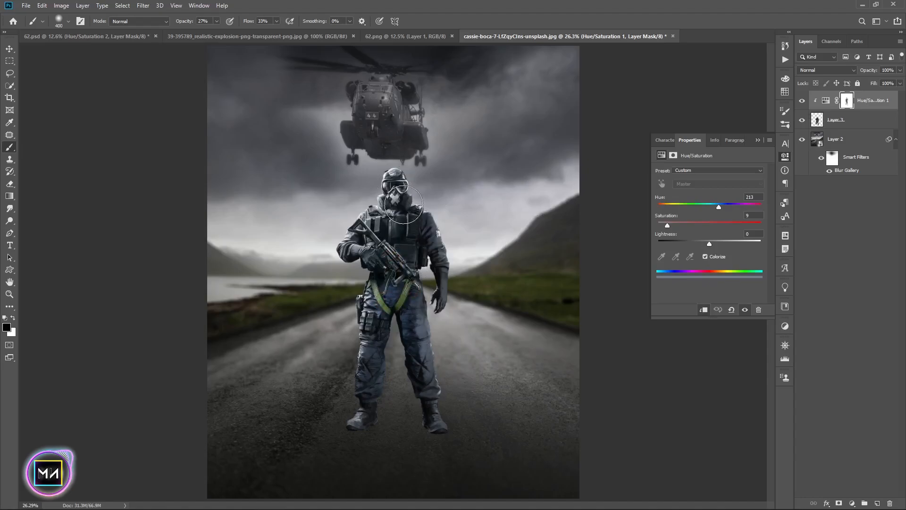
# Add a Levels adjustment clipped to the soldier and set its midtones to 0.78
pyautogui.click(9, 49)
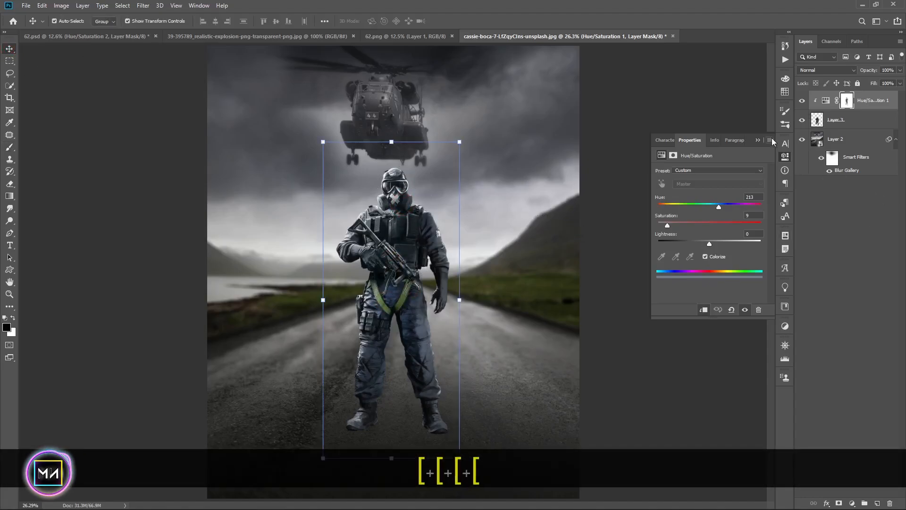
pyautogui.click(759, 140)
pyautogui.click(836, 203)
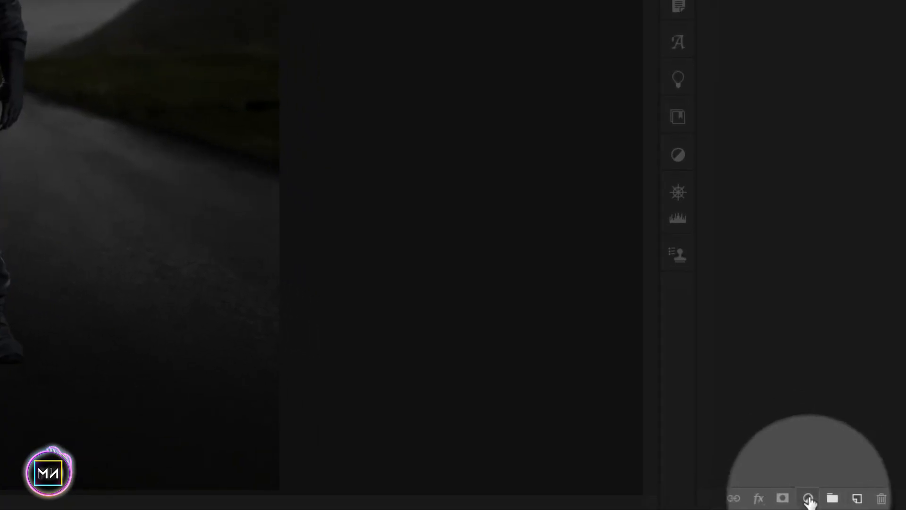
pyautogui.click(808, 498)
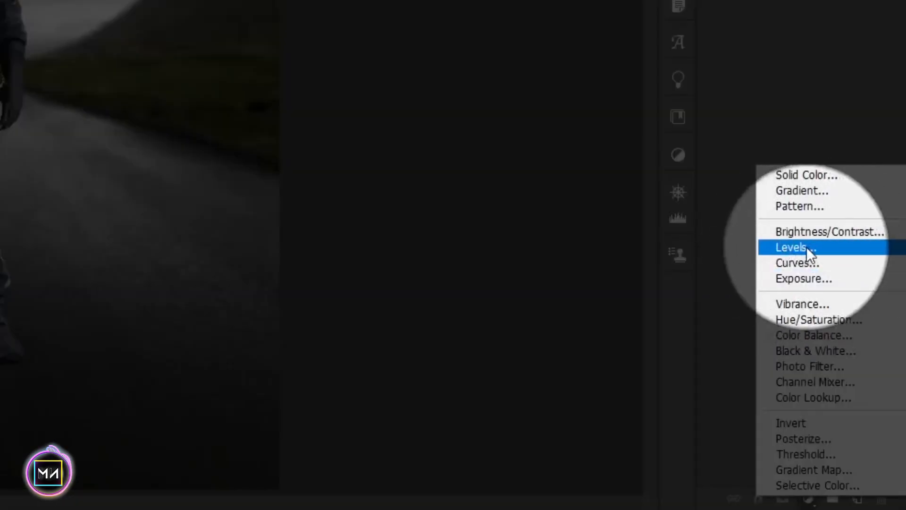
pyautogui.click(806, 247)
pyautogui.click(704, 310)
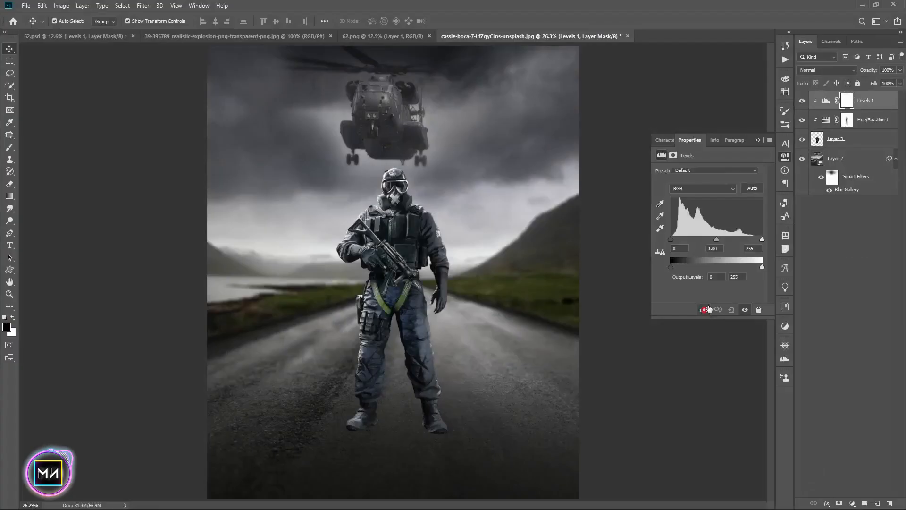
pyautogui.moveTo(718, 241); pyautogui.dragTo(720, 240)
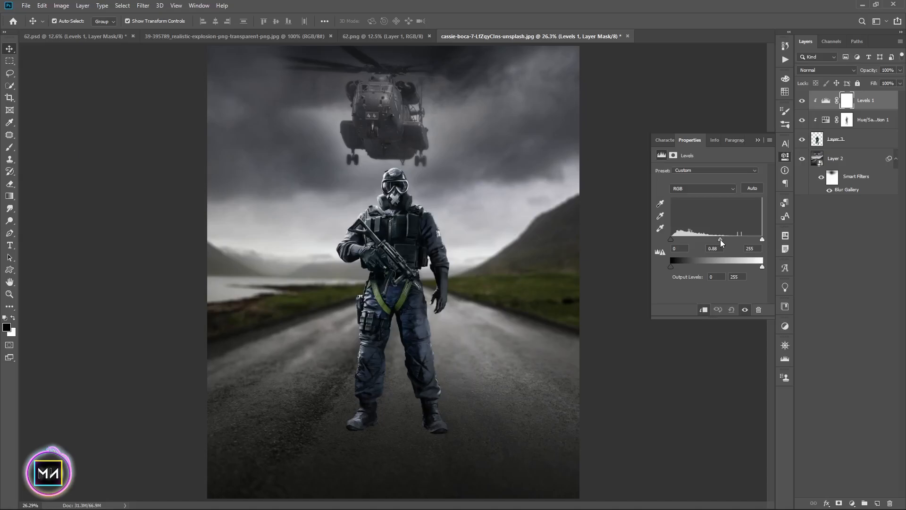
pyautogui.moveTo(725, 239); pyautogui.dragTo(724, 239)
pyautogui.press('b')
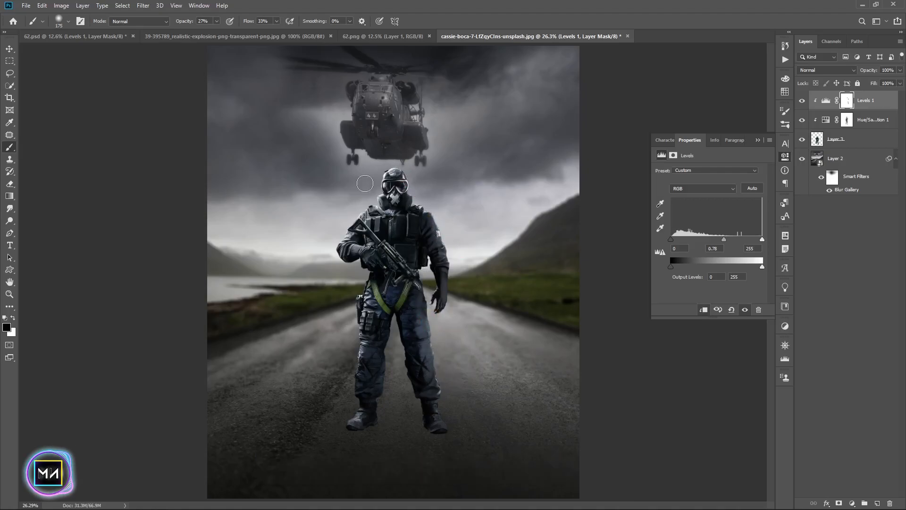
# Load the soldier as a selection and fill it with black on a new layer
pyautogui.press('v')
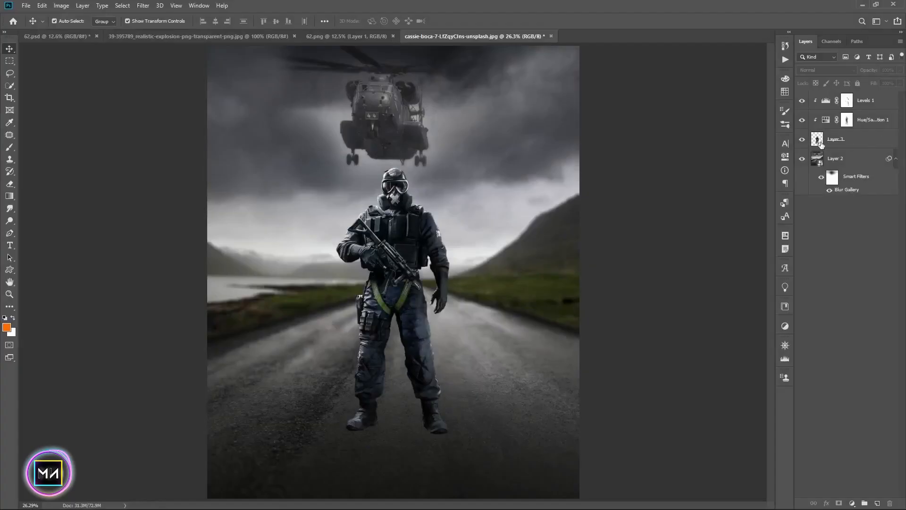
pyautogui.keyDown('ctrl'); pyautogui.click(824, 142); pyautogui.keyUp('ctrl')
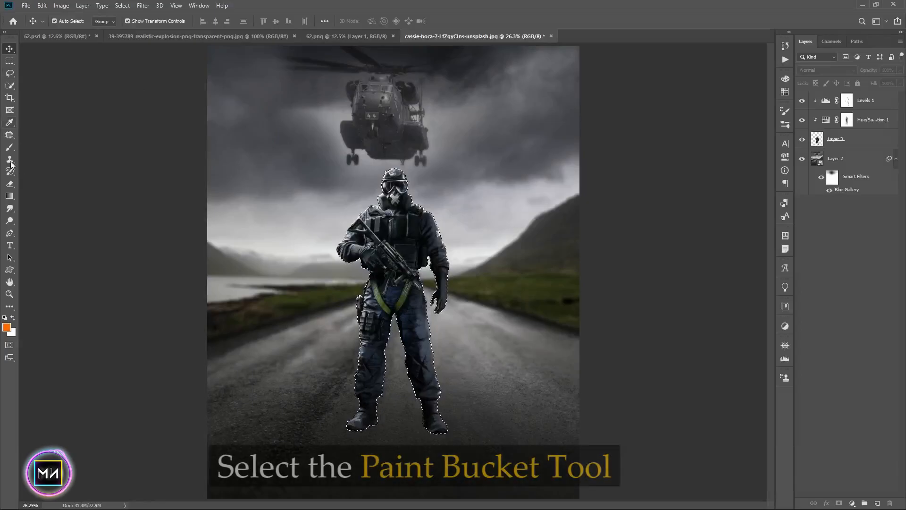
pyautogui.rightClick(9, 196)
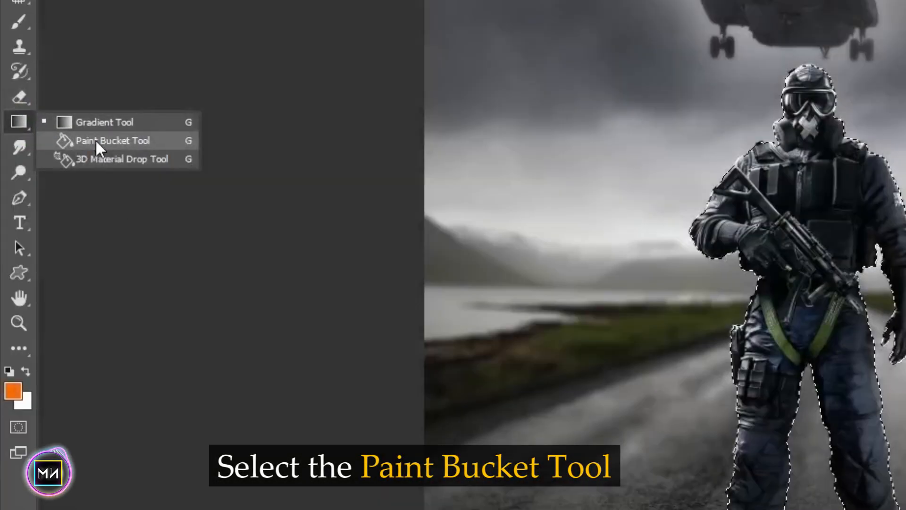
pyautogui.click(48, 205)
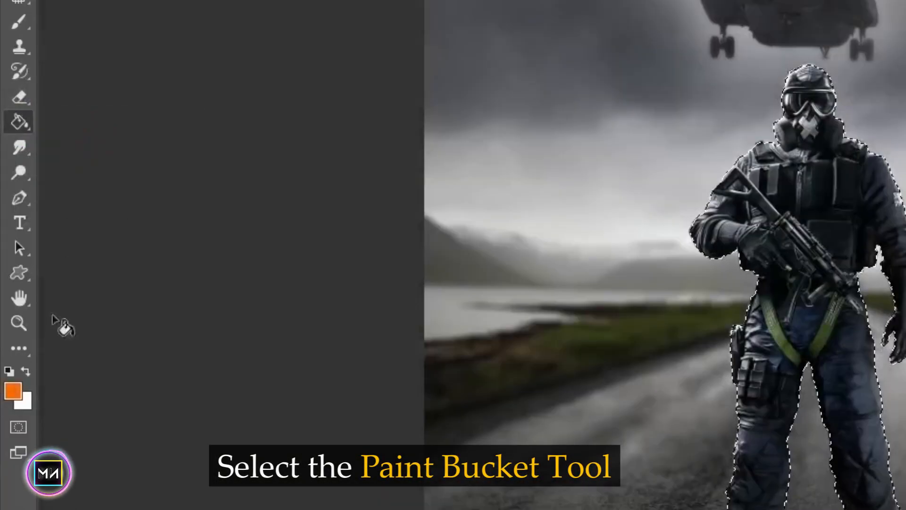
pyautogui.click(8, 370)
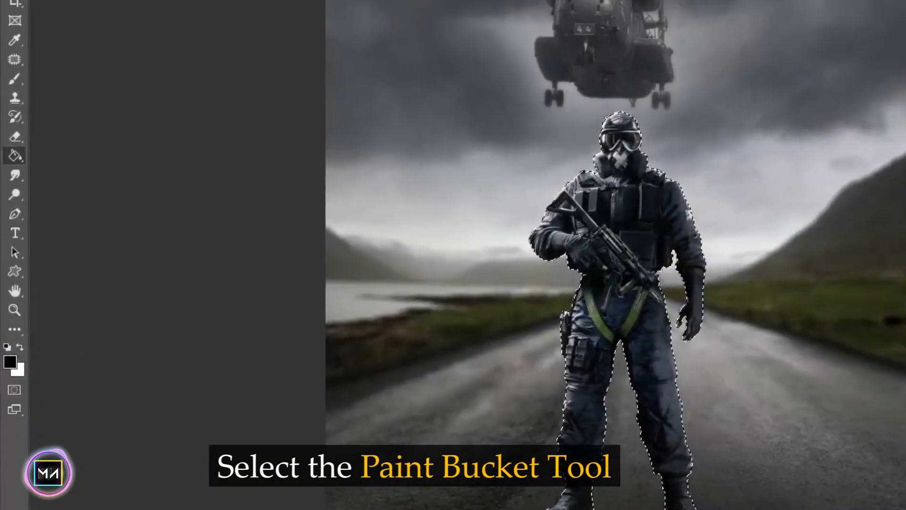
pyautogui.hotkey('ctrl', 'shift', 'alt', 'n')
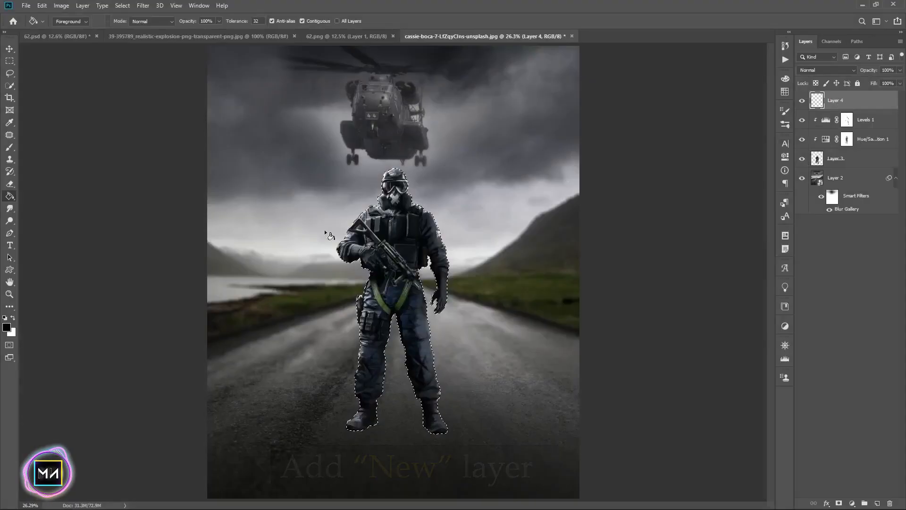
pyautogui.click(414, 223)
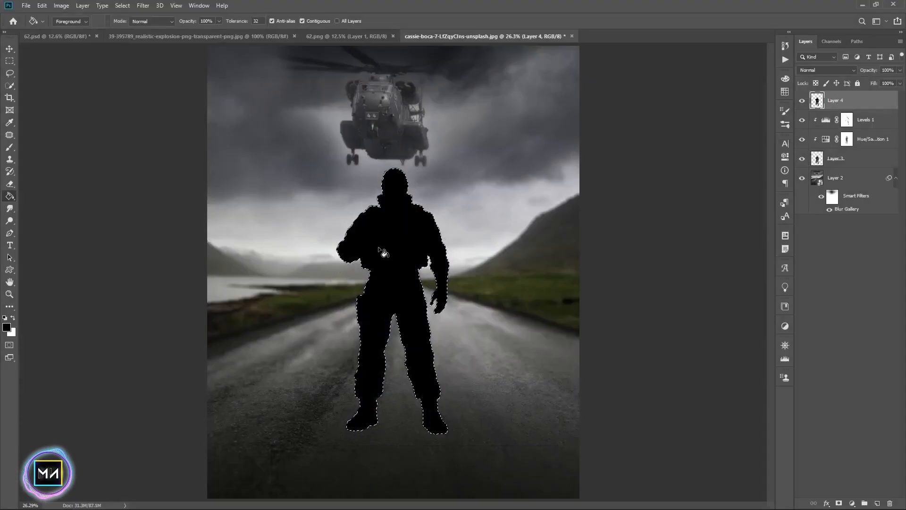
# Deselect, then flip the black silhouette layer vertically and move it down below the soldier's feet
pyautogui.click(14, 48)
pyautogui.hotkey('ctrl', 'd')
pyautogui.click(841, 262)
pyautogui.click(847, 105)
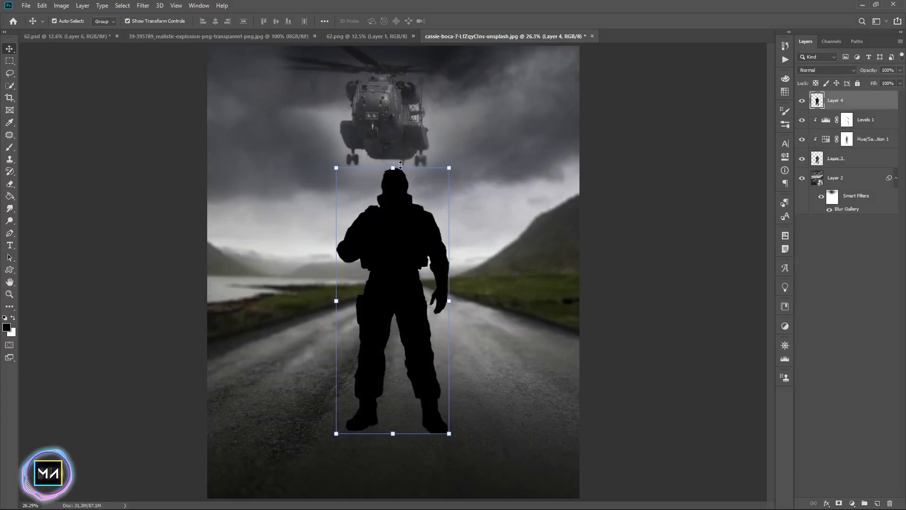
pyautogui.hotkey('ctrl', 't')
pyautogui.rightClick(391, 206)
pyautogui.rightClick(395, 247)
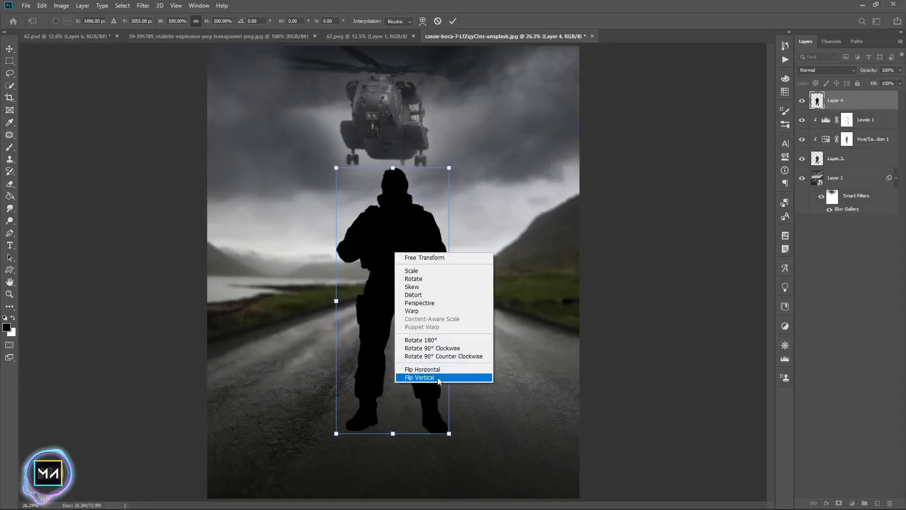
pyautogui.click(437, 376)
pyautogui.moveTo(389, 373); pyautogui.dragTo(389, 427)
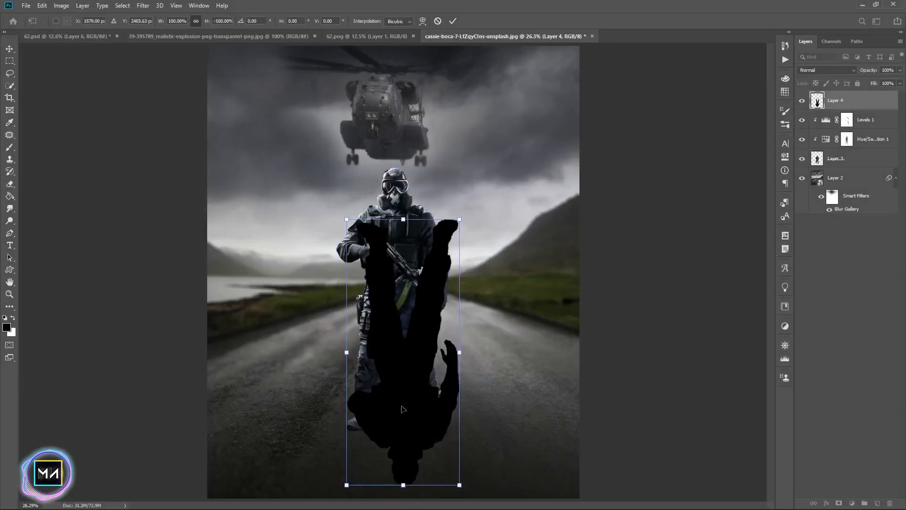
# Distort the flipped silhouette into a shadow slanting across the road from the soldier's boots
pyautogui.hotkey('ctrl', '=')
pyautogui.moveTo(361, 236); pyautogui.dragTo(361, 335)
pyautogui.hotkey('ctrl', '0')
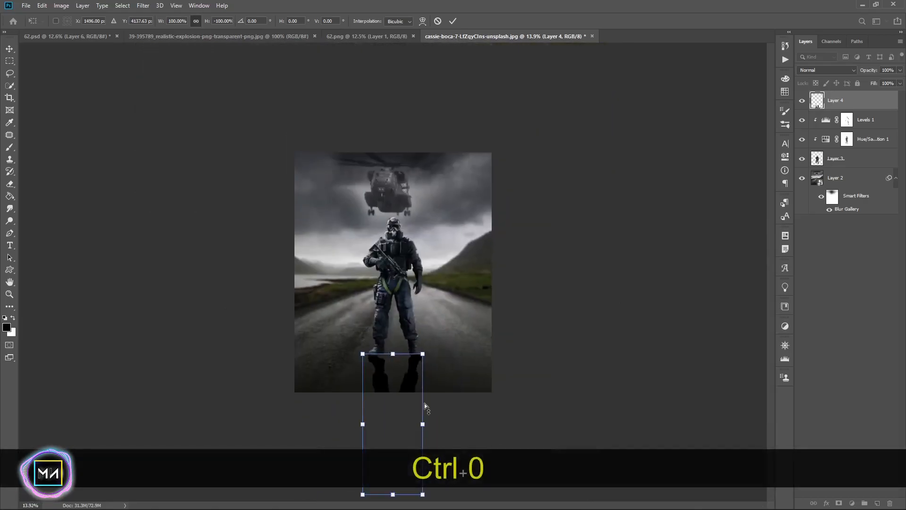
pyautogui.hotkey('ctrl', '-')
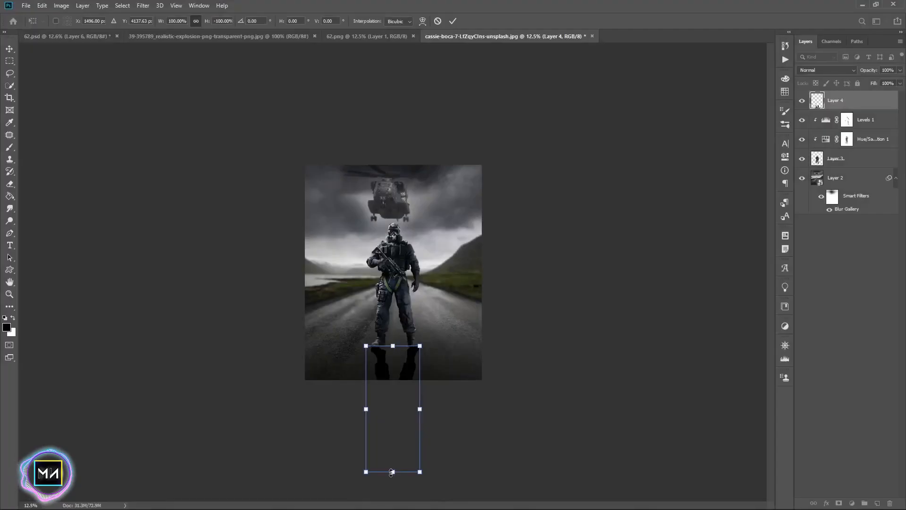
pyautogui.moveTo(393, 472); pyautogui.dragTo(501, 431)
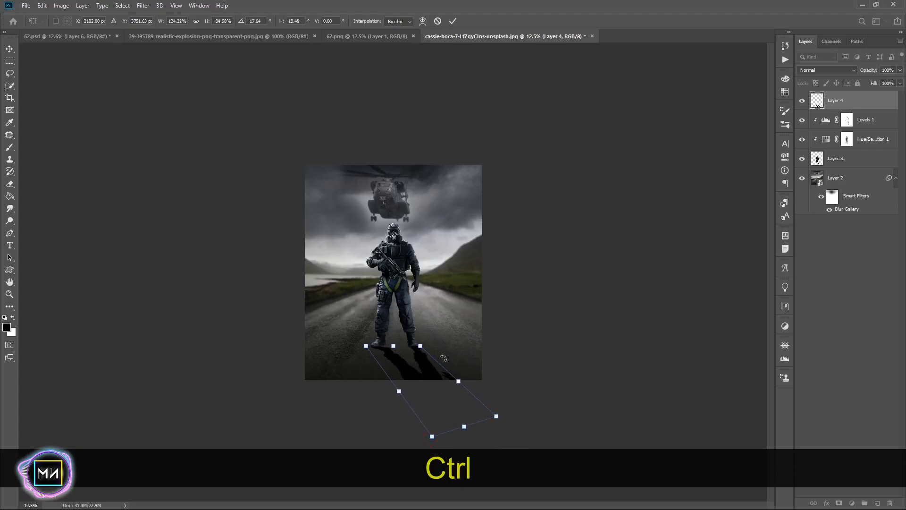
pyautogui.hotkey('ctrl', '=')
pyautogui.hotkey('ctrl', '=')
pyautogui.hotkey('ctrl', '=')
pyautogui.moveTo(446, 391); pyautogui.dragTo(401, 224)
pyautogui.moveTo(599, 385); pyautogui.dragTo(566, 340)
pyautogui.moveTo(251, 196); pyautogui.dragTo(254, 197)
pyautogui.moveTo(566, 340)
pyautogui.mouseDown()
pyautogui.moveTo(538, 257)
pyautogui.moveTo(559, 331)
pyautogui.mouseUp()
pyautogui.moveTo(428, 439); pyautogui.dragTo(460, 441)
pyautogui.moveTo(559, 331); pyautogui.dragTo(599, 293)
pyautogui.moveTo(460, 440); pyautogui.dragTo(473, 369)
pyautogui.moveTo(587, 296); pyautogui.dragTo(640, 311)
pyautogui.moveTo(371, 295); pyautogui.dragTo(358, 287)
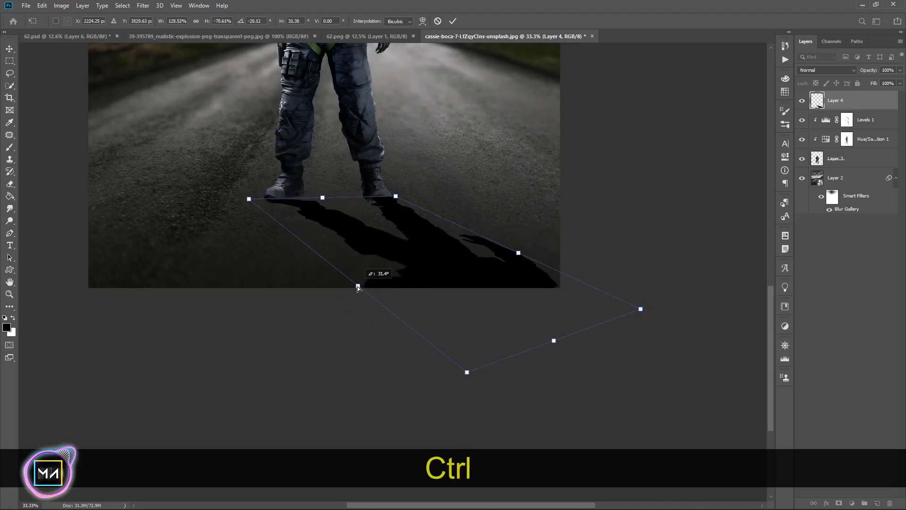
pyautogui.moveTo(519, 253); pyautogui.dragTo(516, 241)
pyautogui.moveTo(561, 339); pyautogui.dragTo(545, 367)
pyautogui.press('Return')
# Slightly stretch the shadow layer and set its opacity to 27%
pyautogui.scroll(3, 735, 244)
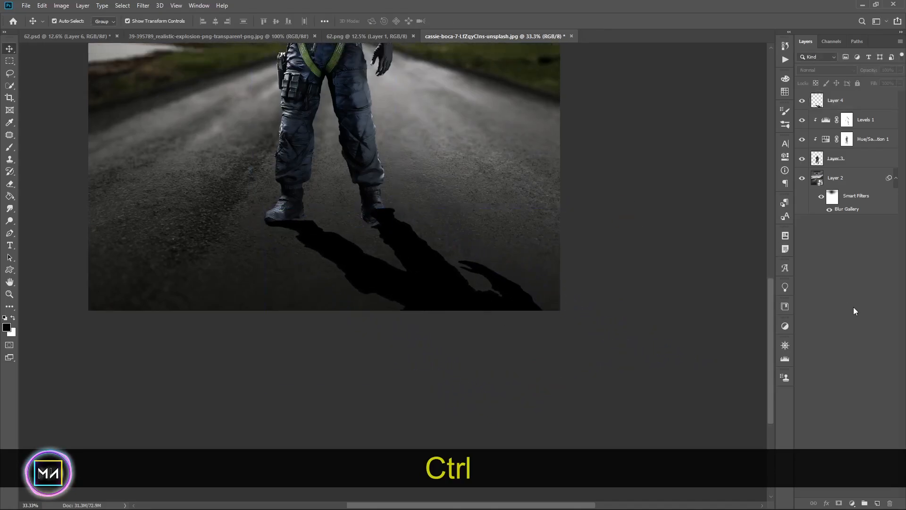
pyautogui.click(865, 98)
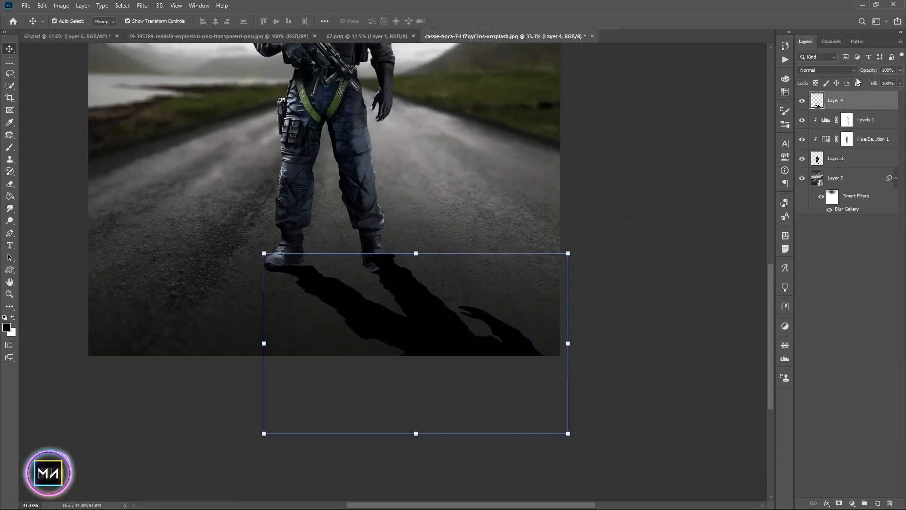
pyautogui.click(569, 433)
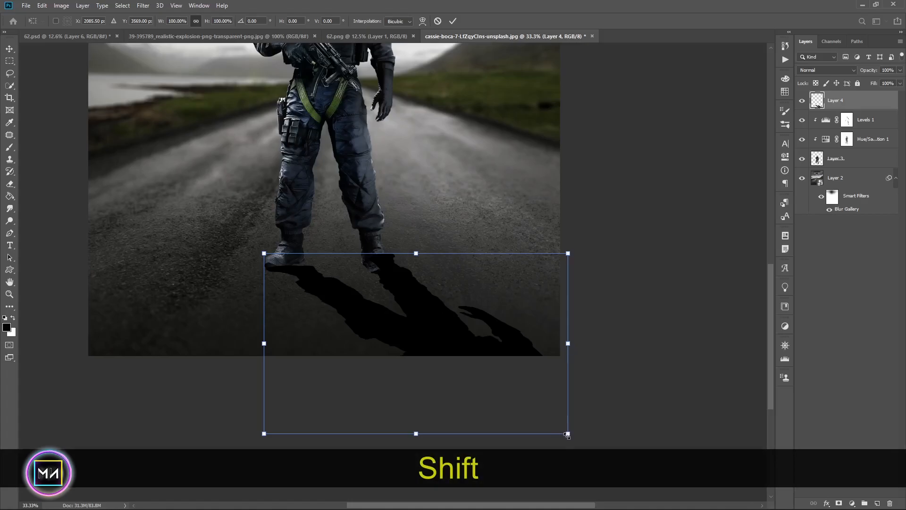
pyautogui.moveTo(568, 433); pyautogui.dragTo(569, 439)
pyautogui.press('Return')
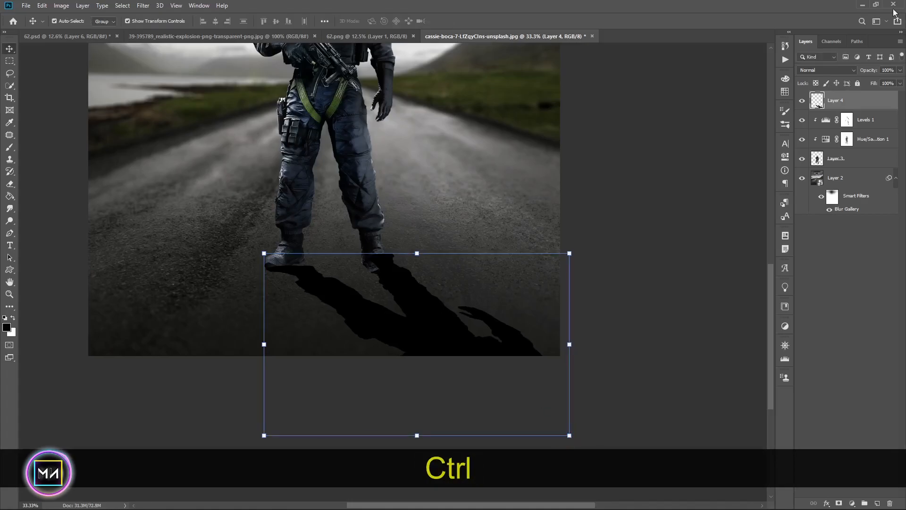
pyautogui.moveTo(859, 70); pyautogui.dragTo(839, 70)
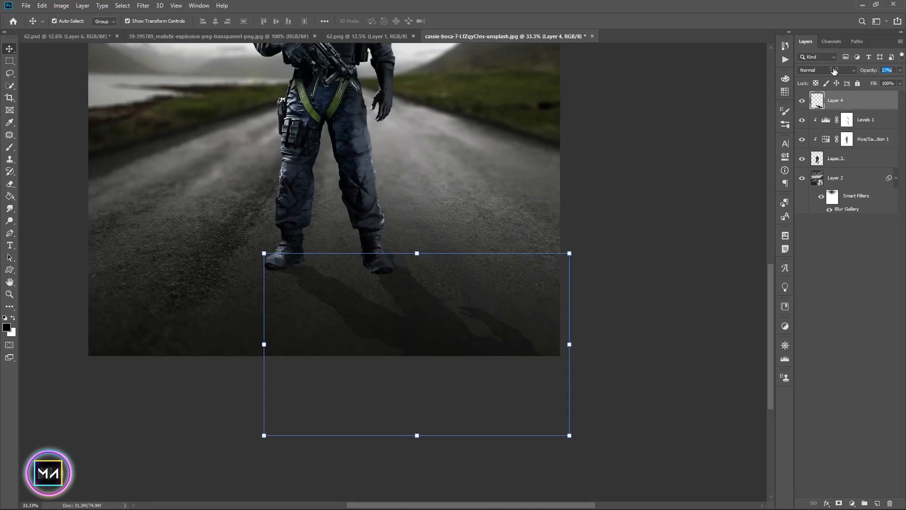
pyautogui.click(838, 101)
# Apply a Gaussian Blur with a 5.8 pixel radius to the shadow layer
pyautogui.click(140, 5)
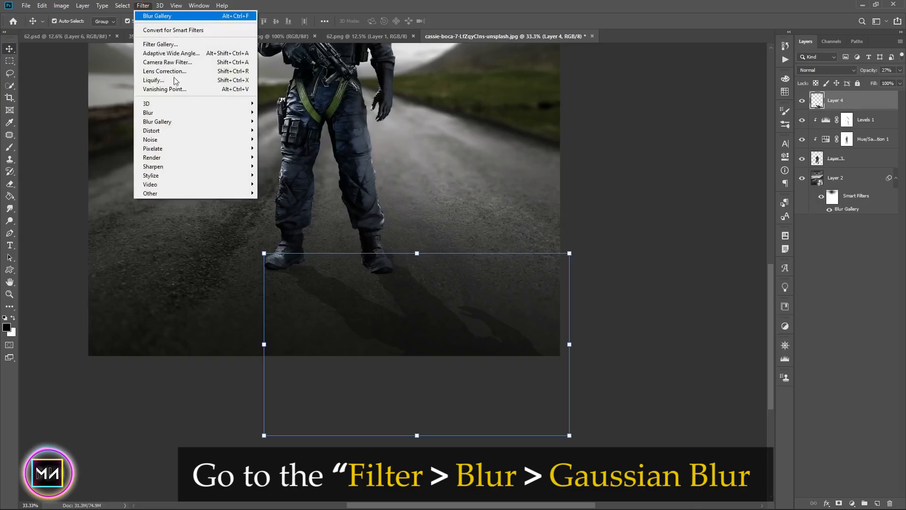
pyautogui.moveTo(222, 112)
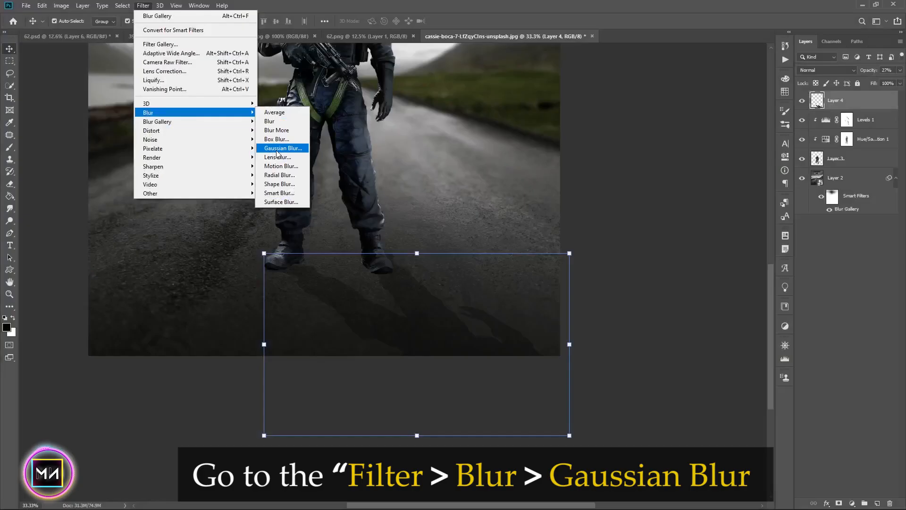
pyautogui.click(283, 149)
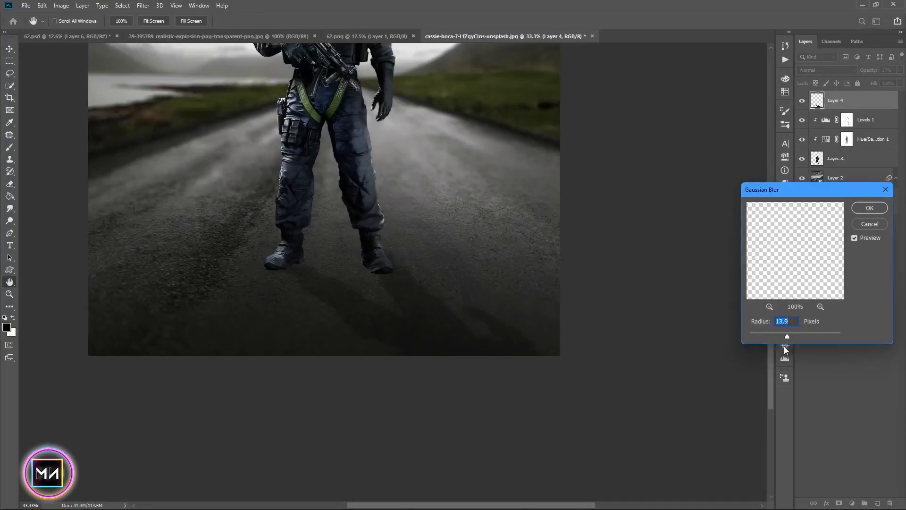
pyautogui.click(869, 208)
# Add a layer mask to the shadow layer
pyautogui.press('v')
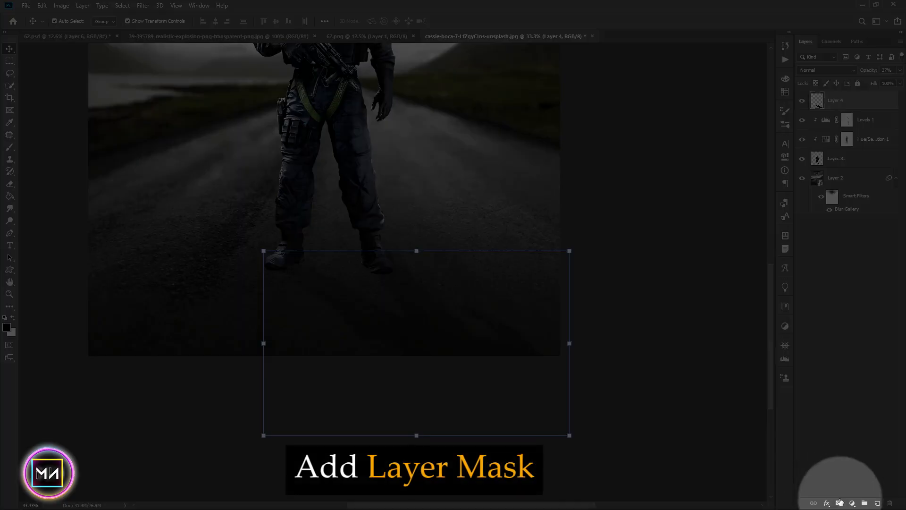
pyautogui.click(839, 503)
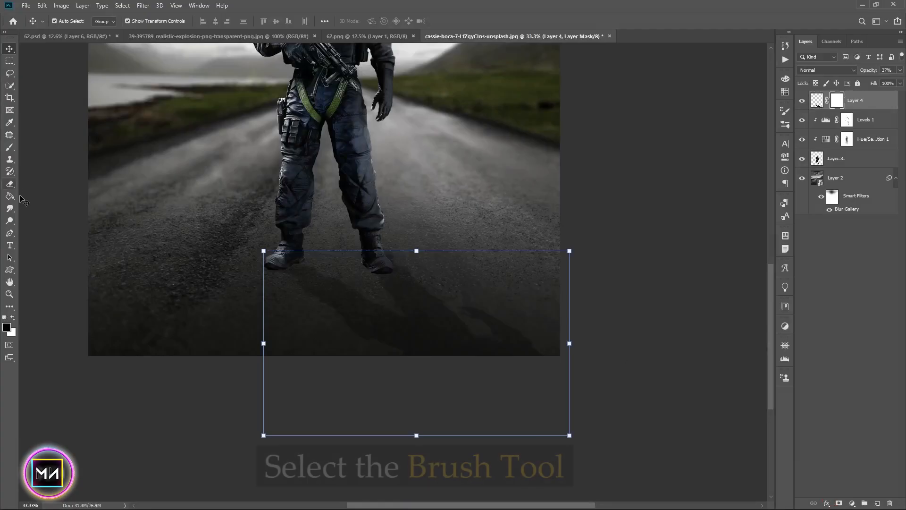
pyautogui.click(10, 149)
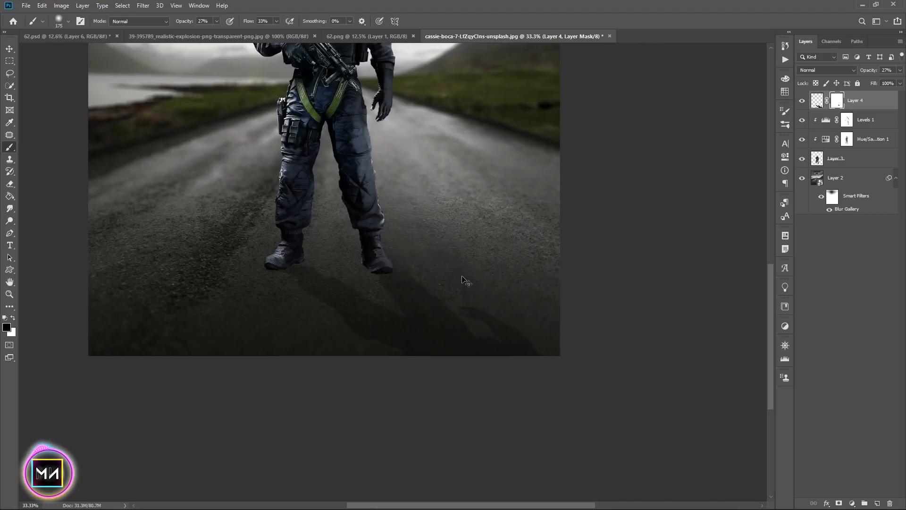
# Undo the last six edits
pyautogui.hotkey('ctrl', 'z')
pyautogui.hotkey('ctrl', 'z')
pyautogui.hotkey('ctrl', 'z')
pyautogui.hotkey('ctrl', 'z')
pyautogui.hotkey('ctrl', 'z')
pyautogui.hotkey('ctrl', 'z')
pyautogui.hotkey('ctrl', 'z')
pyautogui.hotkey('ctrl', 'z')
pyautogui.hotkey('ctrl', 'z')
pyautogui.hotkey('ctrl', 'z')
pyautogui.hotkey('ctrl', 'z')
pyautogui.hotkey('ctrl', 'z')
pyautogui.hotkey('ctrl', 'z')
pyautogui.hotkey('ctrl', 'z')
# Warp the shadow layer to pull its top edge closer to the boots
pyautogui.click(7, 50)
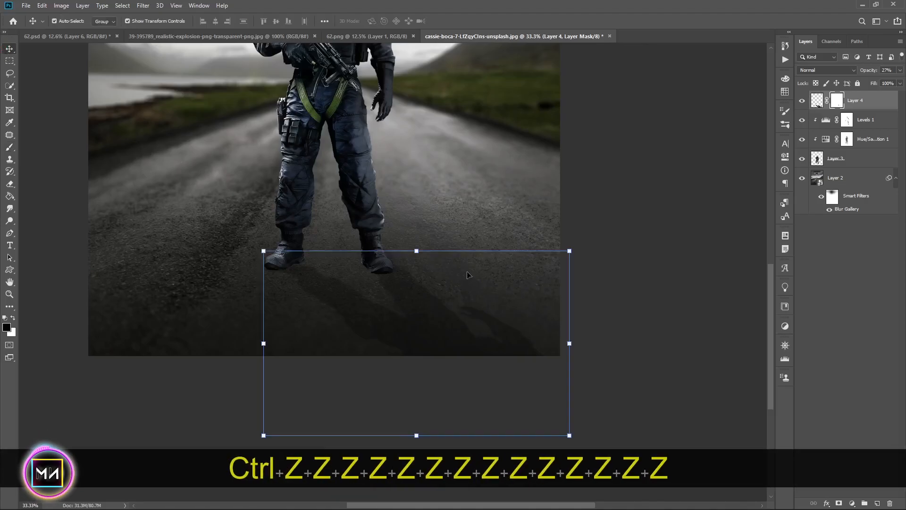
pyautogui.click(413, 257)
pyautogui.click(816, 100)
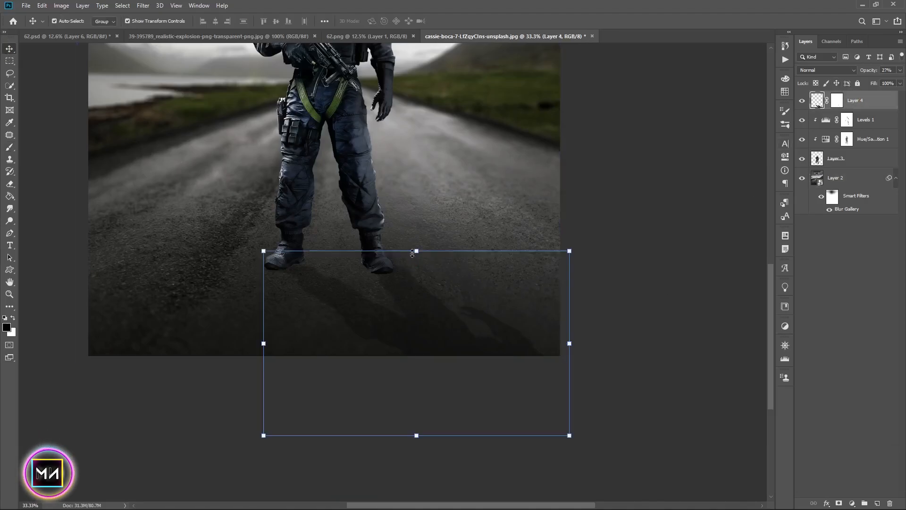
pyautogui.rightClick(412, 296)
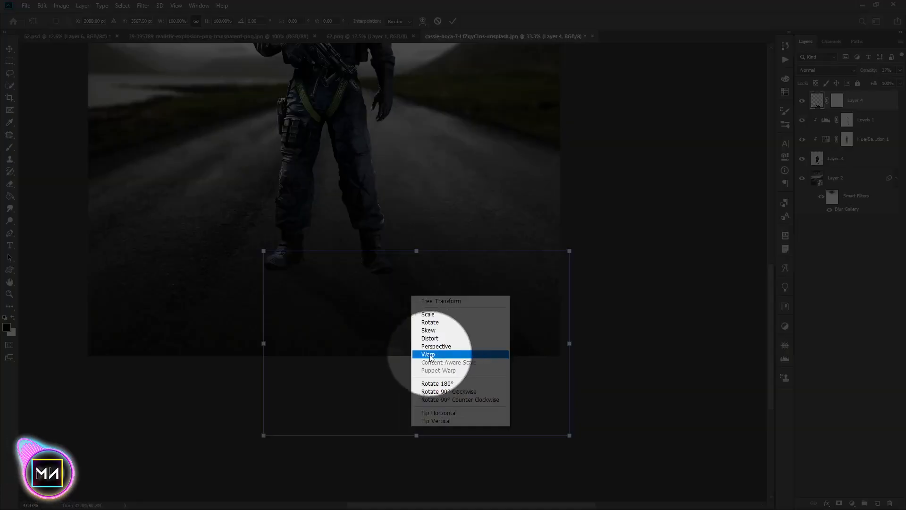
pyautogui.click(430, 355)
pyautogui.moveTo(404, 267); pyautogui.dragTo(386, 290)
pyautogui.click(453, 21)
# Move the shadow layer below the soldier layer in the layer stack
pyautogui.click(837, 101)
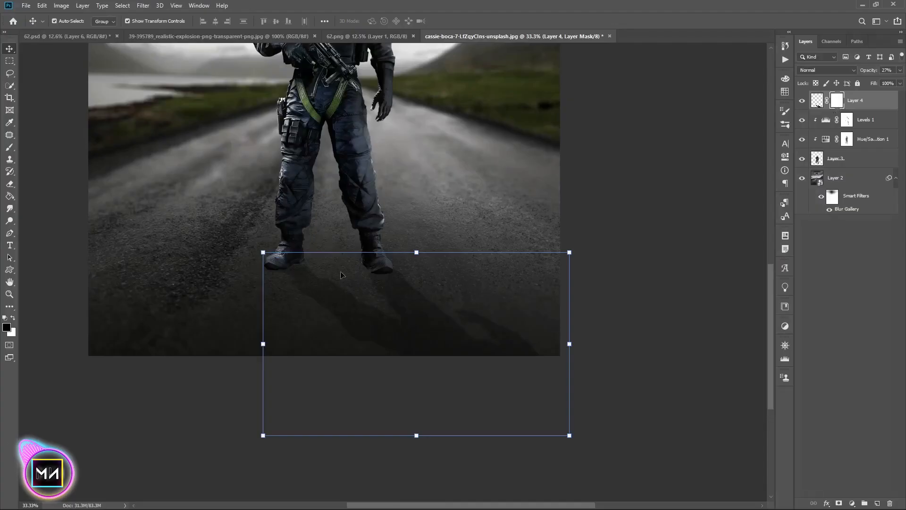
pyautogui.click(11, 148)
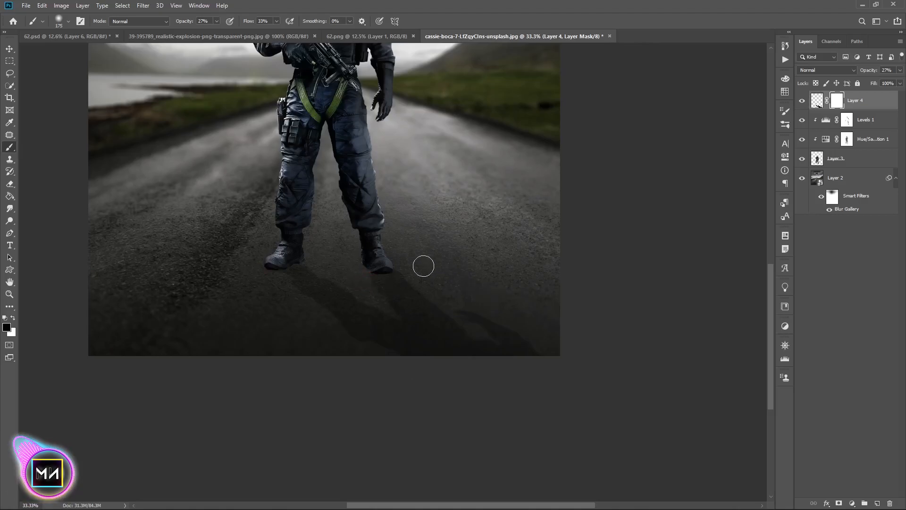
pyautogui.press(']')
pyautogui.press(']')
pyautogui.press(']')
pyautogui.press(']')
pyautogui.press(']')
pyautogui.press(']')
pyautogui.press(']')
pyautogui.press(']')
pyautogui.press(']')
pyautogui.press(']')
pyautogui.press(']')
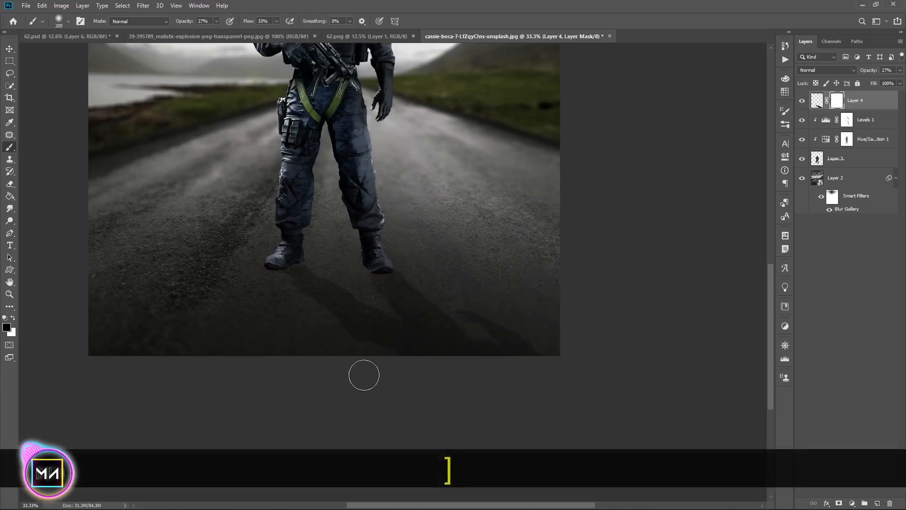
pyautogui.hotkey('ctrl', '-')
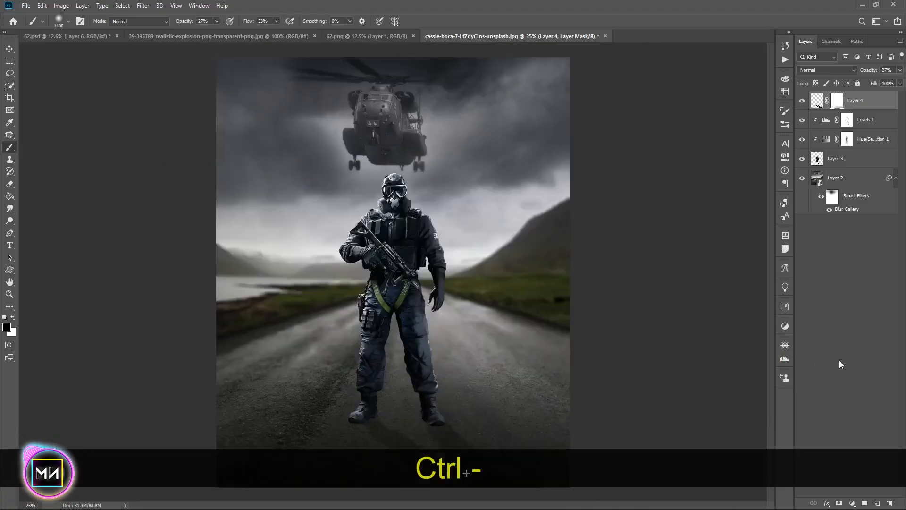
pyautogui.hotkey('ctrl', '=')
pyautogui.press('space')
pyautogui.hotkey('ctrl', '=')
pyautogui.moveTo(598, 286); pyautogui.dragTo(561, 247)
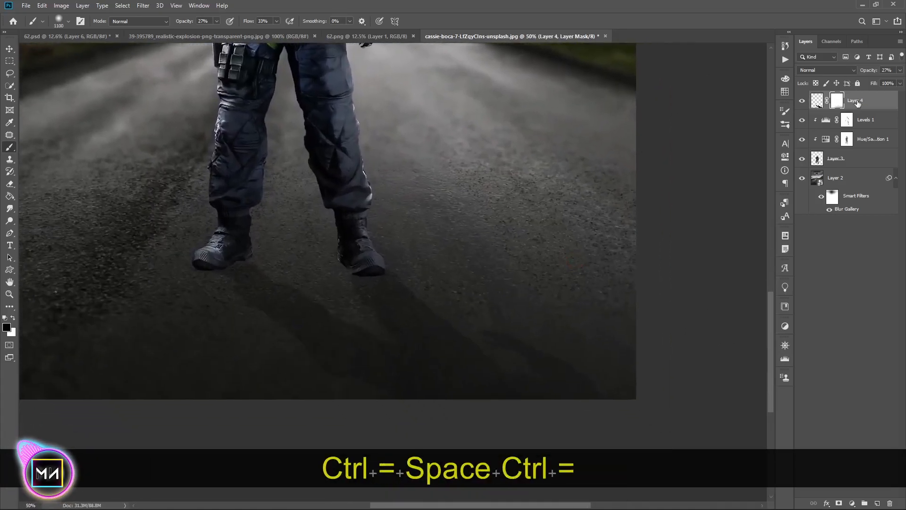
pyautogui.moveTo(864, 98); pyautogui.dragTo(864, 163)
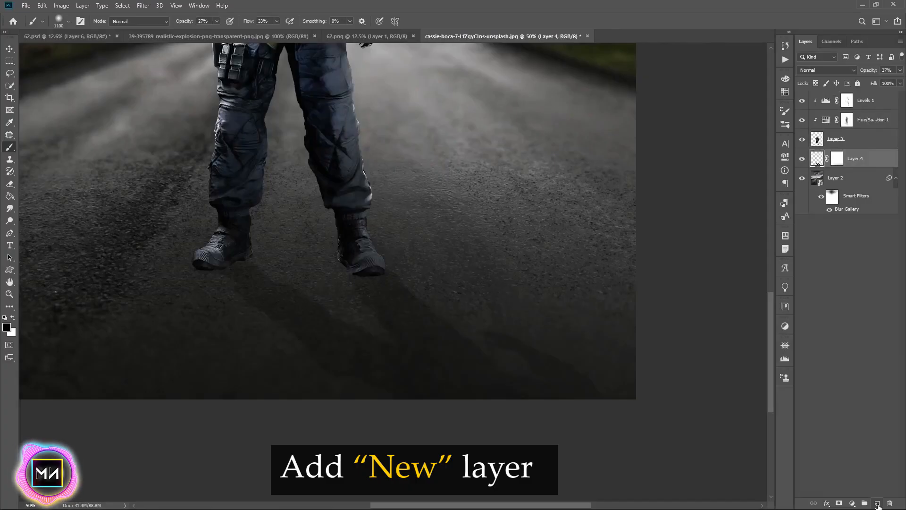
# Add a new layer and paint a dark contact shadow under the right boot with a 16% opacity brush
pyautogui.click(878, 503)
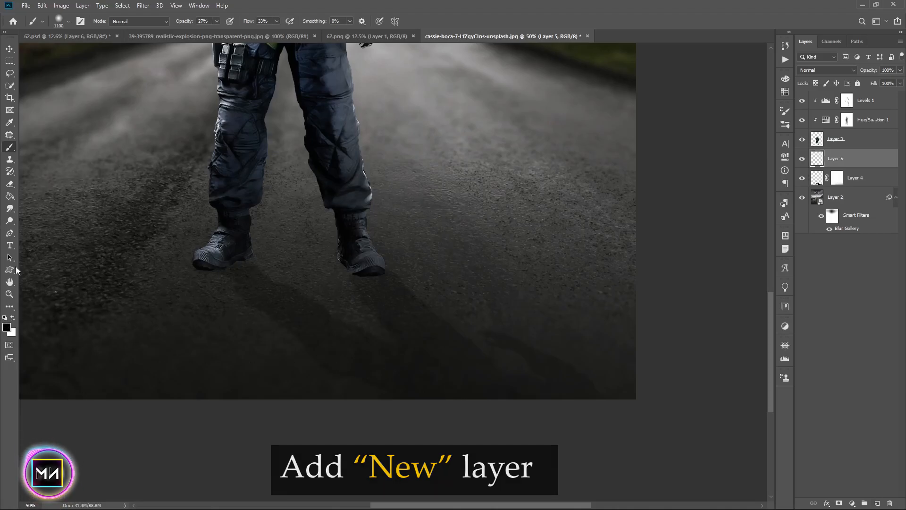
pyautogui.moveTo(206, 32); pyautogui.dragTo(211, 31)
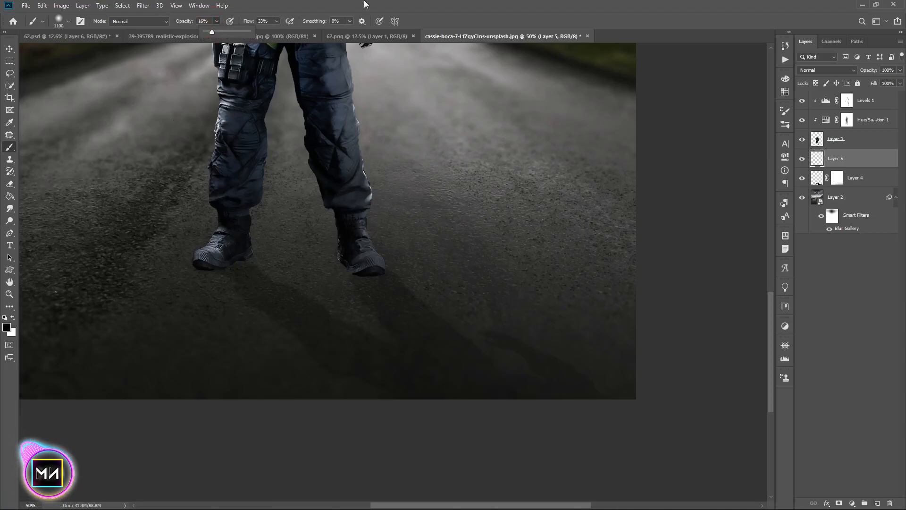
pyautogui.hotkey('ctrl', '=')
pyautogui.hotkey('ctrl', '=')
pyautogui.press('[')
pyautogui.press('[')
pyautogui.press('[')
pyautogui.press('[')
pyautogui.press('[')
pyautogui.press('[')
pyautogui.press('[')
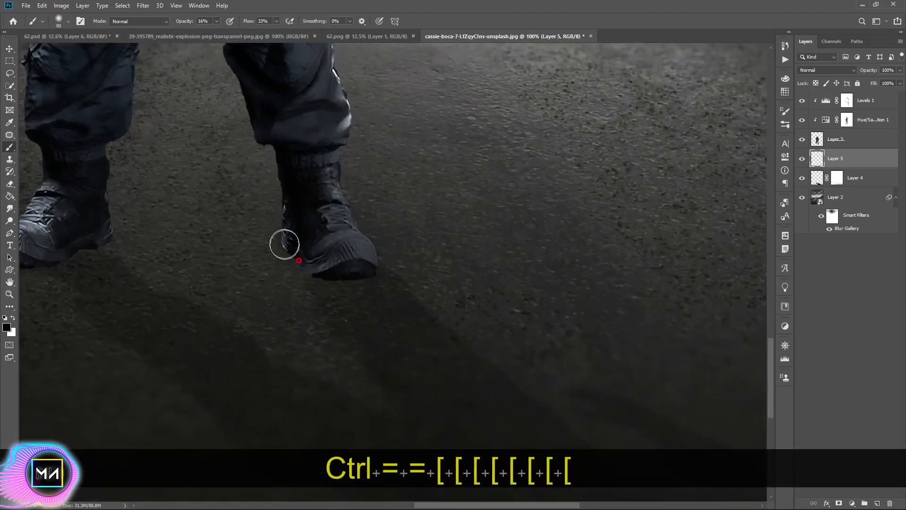
pyautogui.press('[')
pyautogui.press('[')
pyautogui.press('[')
pyautogui.press('[')
pyautogui.moveTo(371, 275); pyautogui.dragTo(290, 259)
# Paint more contact shadow beneath the boots with a smaller brush
pyautogui.press('[')
pyautogui.press('[')
pyautogui.press(']')
pyautogui.press(']')
pyautogui.press(']')
pyautogui.press('space')
pyautogui.moveTo(140, 250)
pyautogui.mouseDown()
pyautogui.moveTo(368, 264)
pyautogui.moveTo(317, 262)
pyautogui.mouseUp()
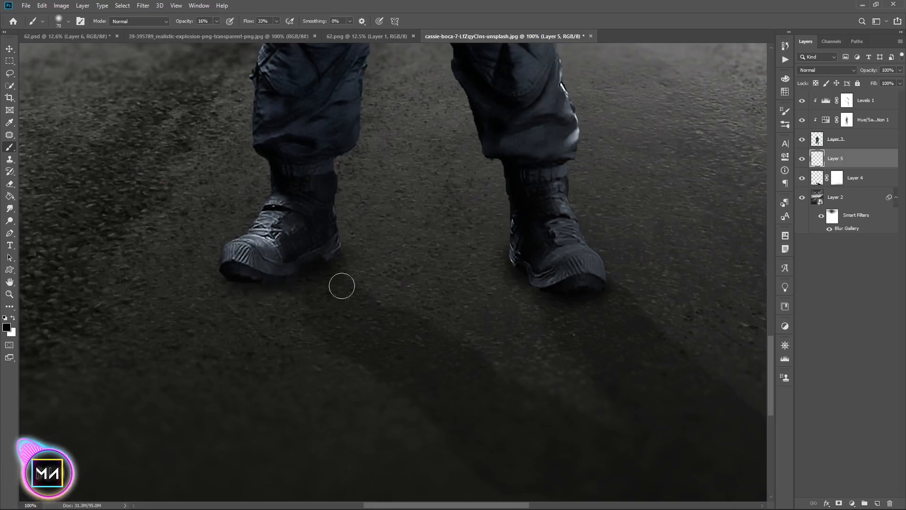
pyautogui.hotkey('ctrl', '-')
pyautogui.hotkey('ctrl', '-')
pyautogui.hotkey('ctrl', '0')
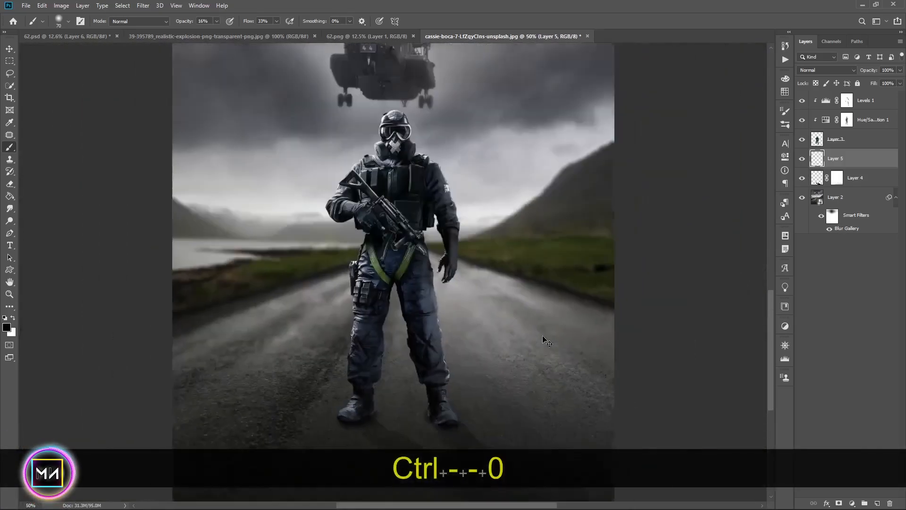
pyautogui.moveTo(428, 429); pyautogui.dragTo(442, 437)
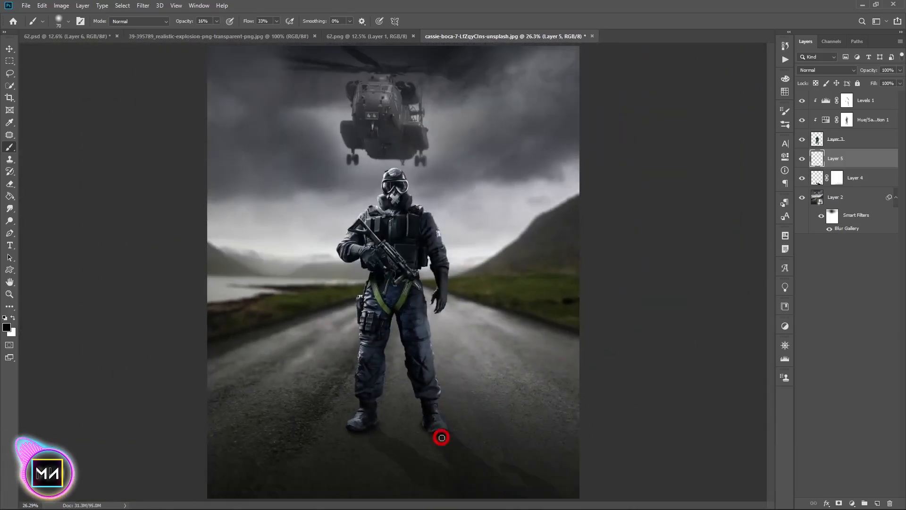
pyautogui.hotkey('ctrl', '-')
pyautogui.hotkey('ctrl', '0')
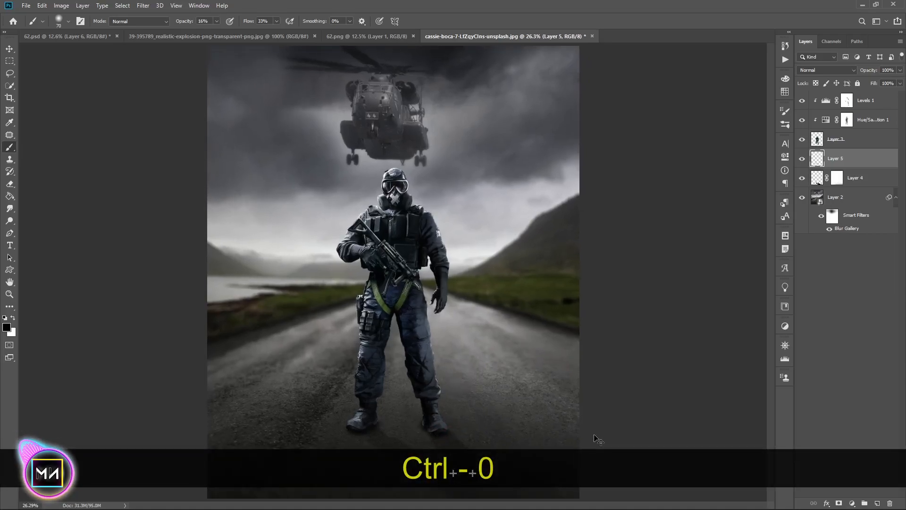
# Give the soldier layer a black Inner Shadow in Darker Color mode at 82% opacity, 3% choke and 65 px size
pyautogui.press('v')
pyautogui.click(883, 295)
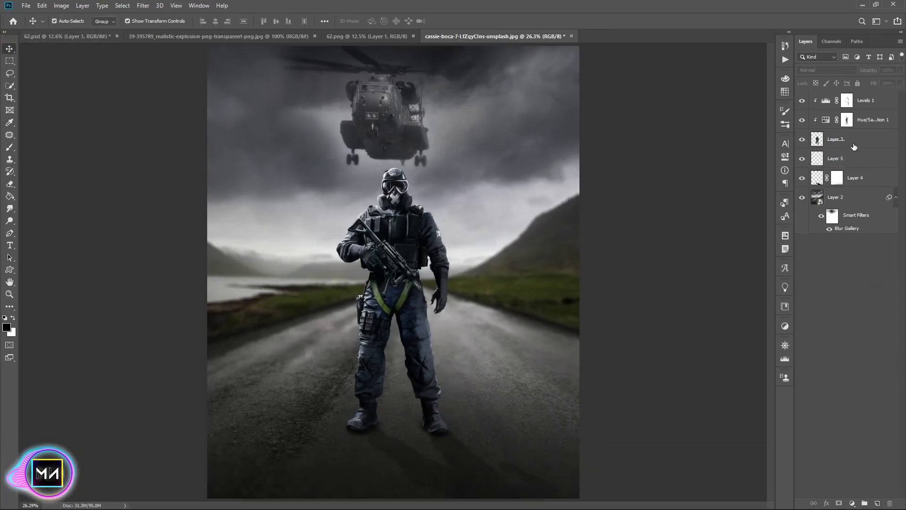
pyautogui.rightClick(855, 139)
pyautogui.click(778, 125)
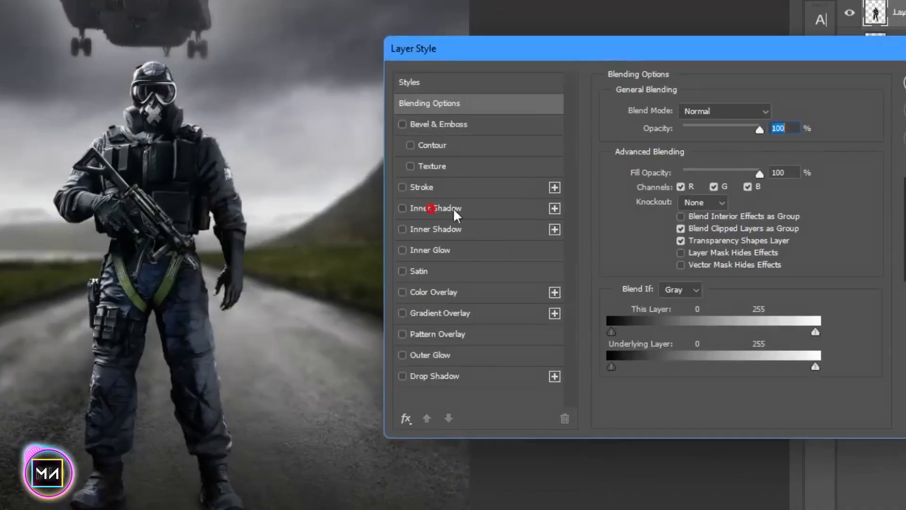
pyautogui.click(431, 209)
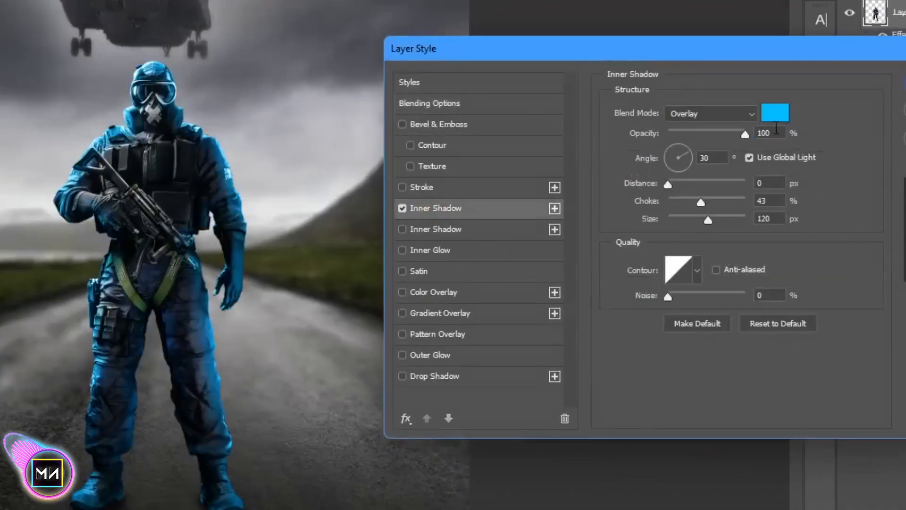
pyautogui.click(780, 323)
pyautogui.click(775, 112)
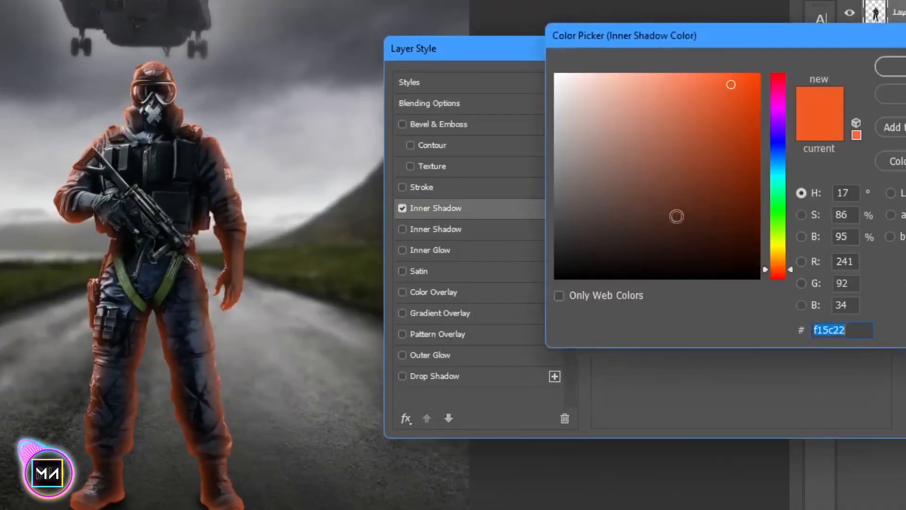
pyautogui.write('000000')
pyautogui.click(886, 71)
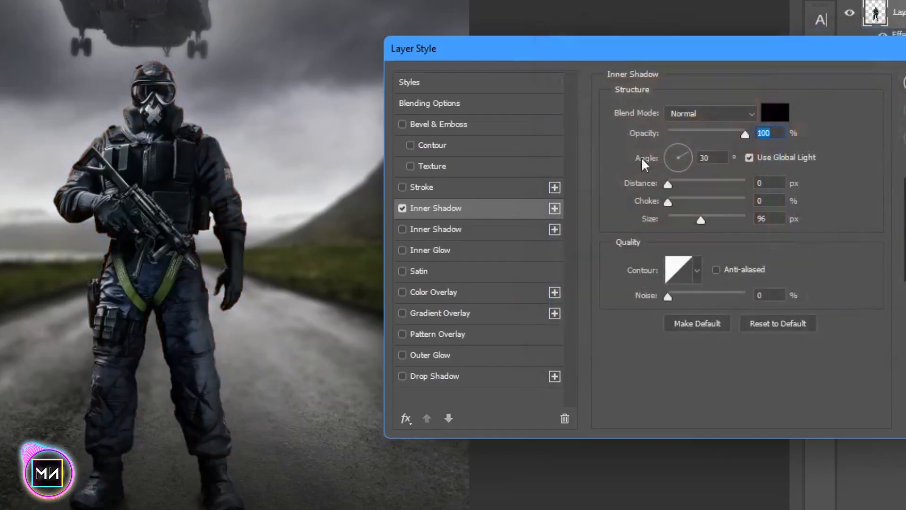
pyautogui.click(682, 119)
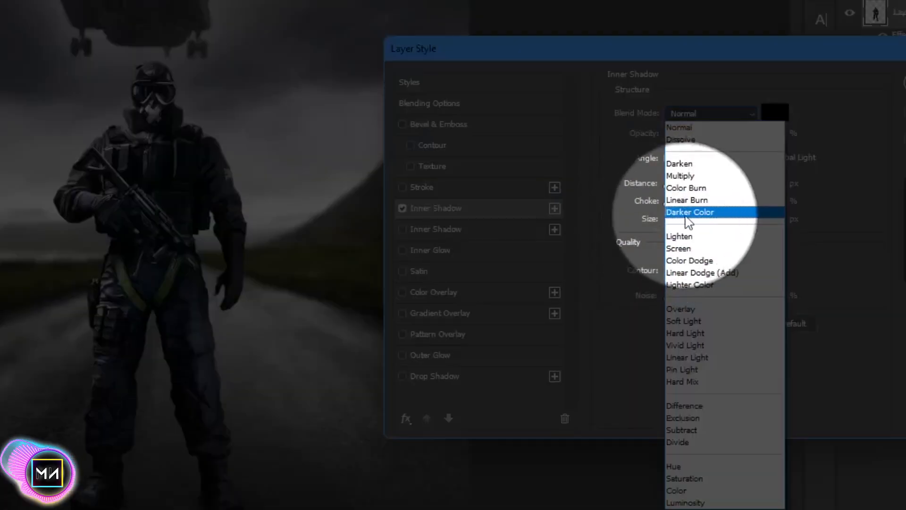
pyautogui.click(686, 216)
pyautogui.moveTo(700, 218); pyautogui.dragTo(671, 202)
pyautogui.moveTo(746, 137)
pyautogui.mouseDown()
pyautogui.moveTo(728, 139)
pyautogui.moveTo(735, 144)
pyautogui.mouseUp()
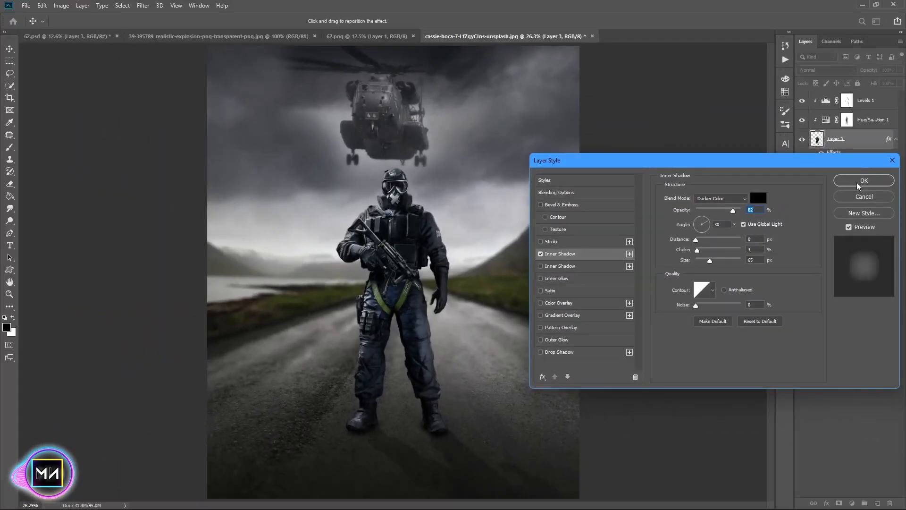
pyautogui.click(858, 185)
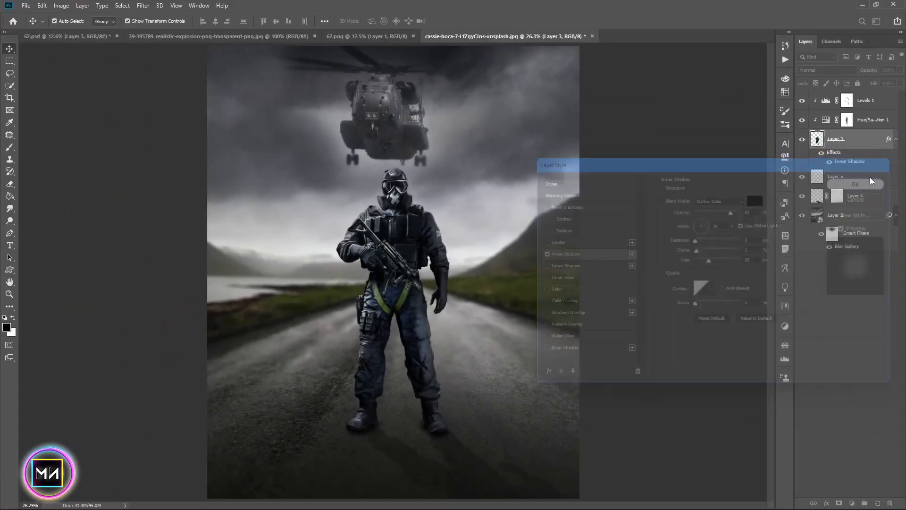
# Convert the soldier's inner shadow effect into its own layer and add a layer mask to it
pyautogui.rightClick(859, 154)
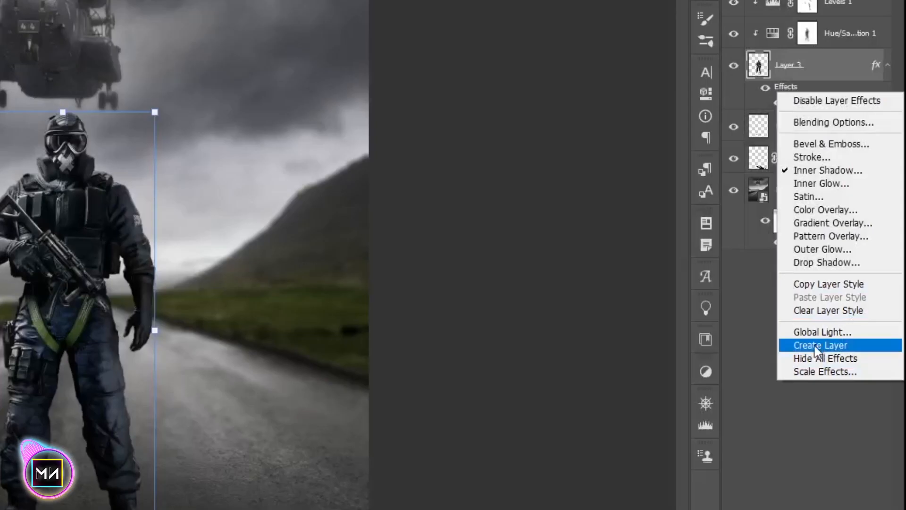
pyautogui.click(814, 346)
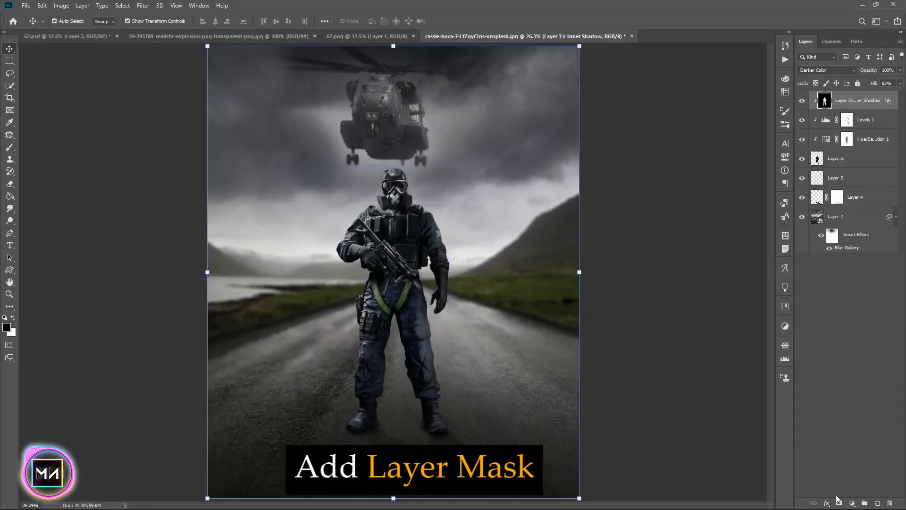
pyautogui.click(839, 502)
# Paint on the inner shadow layer's mask with a large 29% opacity brush to soften the shadow on the soldier
pyautogui.click(9, 150)
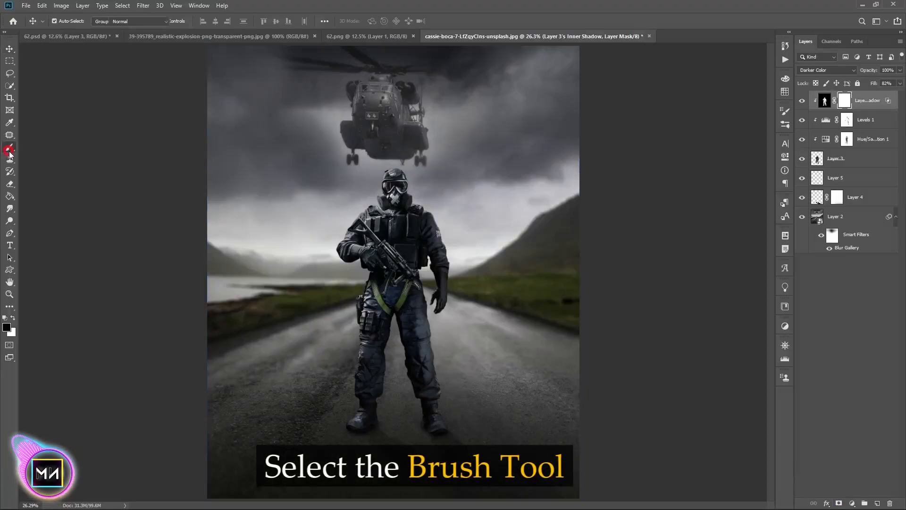
pyautogui.press(']')
pyautogui.press(']')
pyautogui.press(']')
pyautogui.press(']')
pyautogui.press(']')
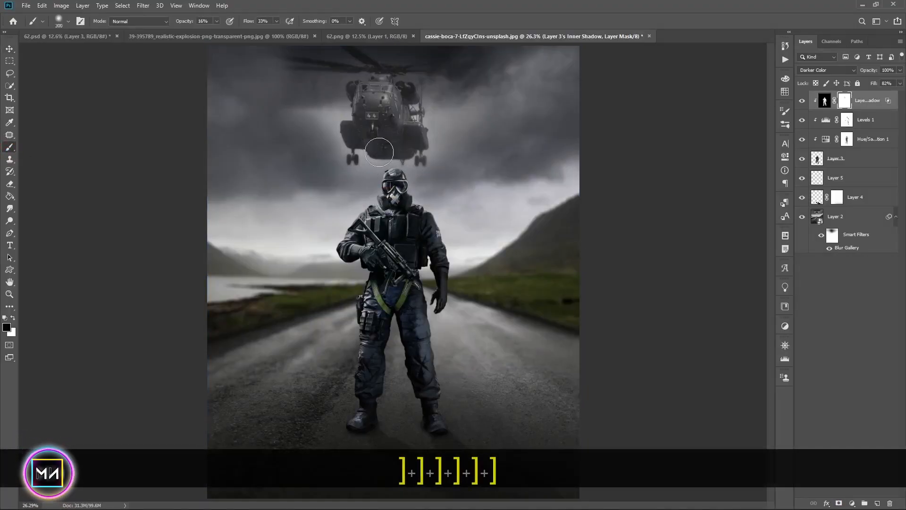
pyautogui.hotkey('ctrl', '=')
pyautogui.press('2')
pyautogui.press('9')
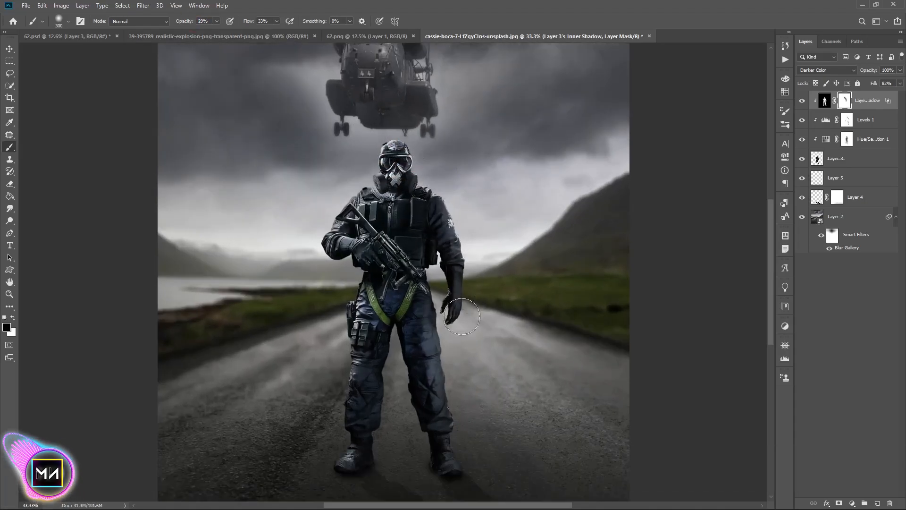
pyautogui.moveTo(414, 380); pyautogui.dragTo(433, 315)
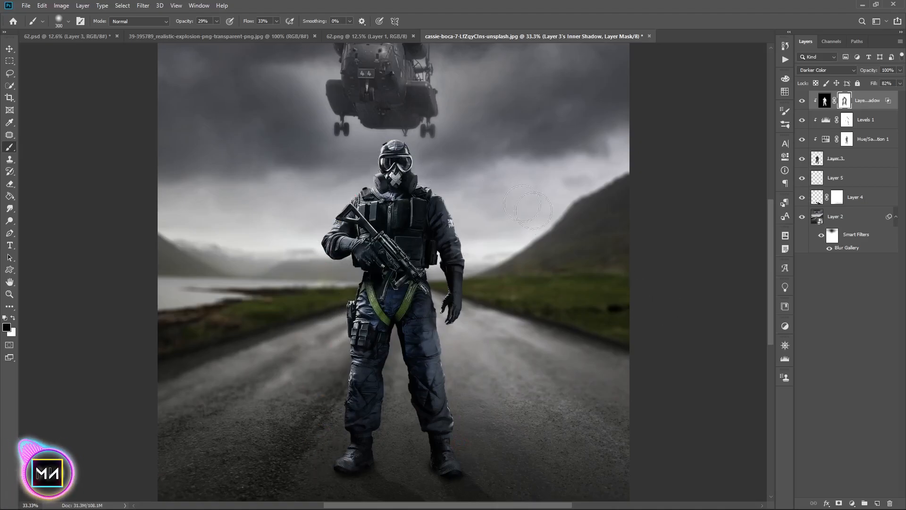
pyautogui.scroll(-2, 614, 307)
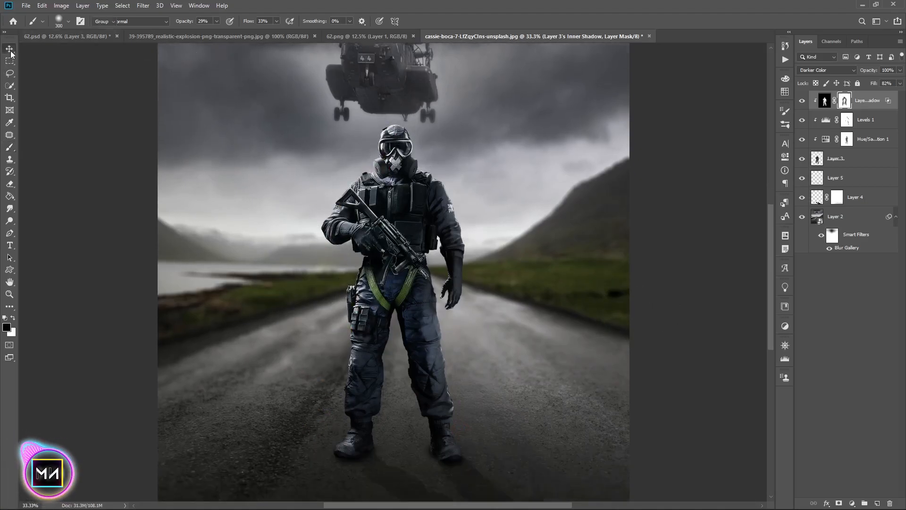
# Add a new layer at the top of the stack and set its blend mode to Soft Light
pyautogui.click(10, 51)
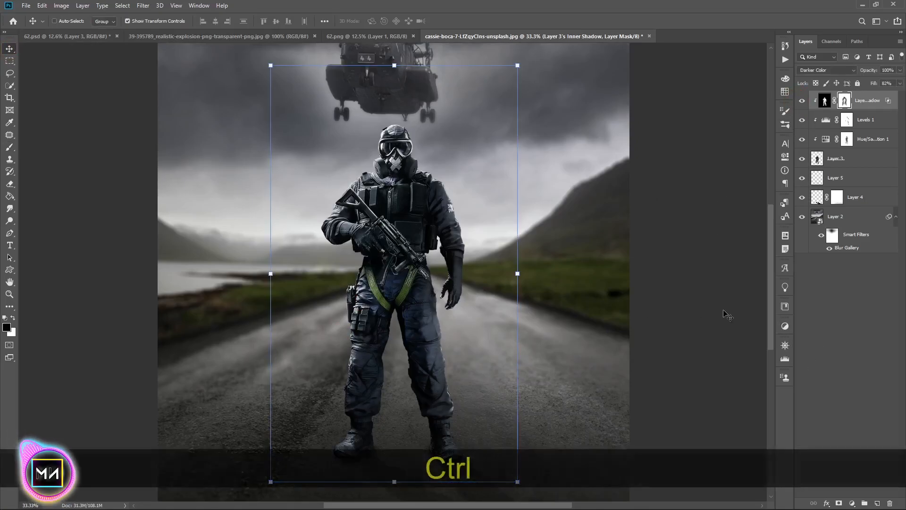
pyautogui.keyDown('ctrl'); pyautogui.click(823, 328); pyautogui.keyUp('ctrl')
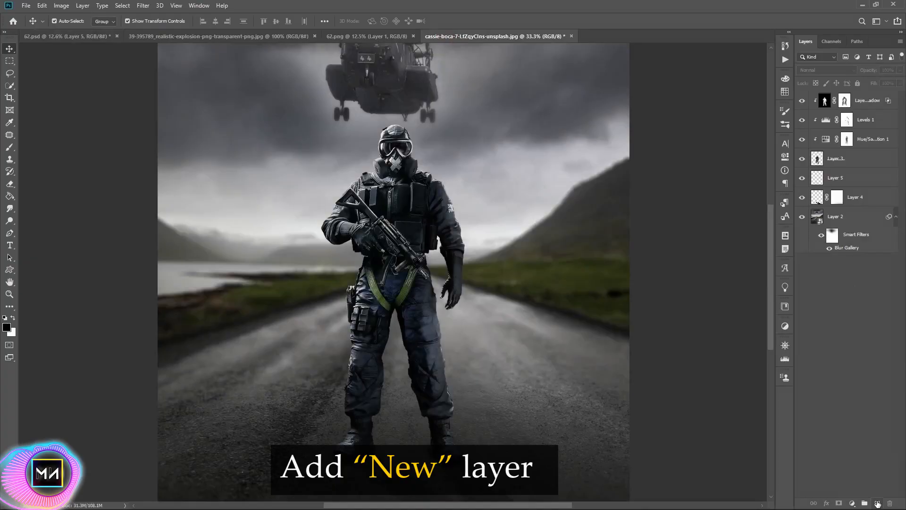
pyautogui.click(877, 503)
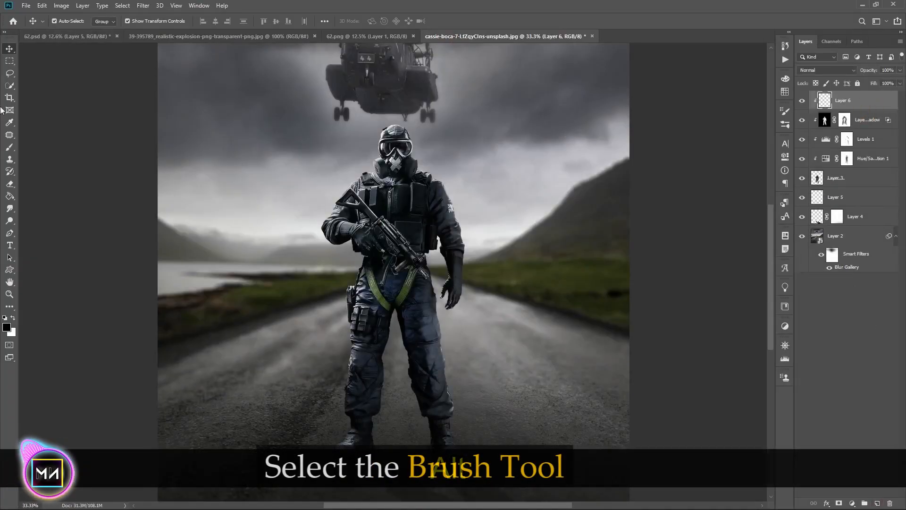
pyautogui.click(9, 147)
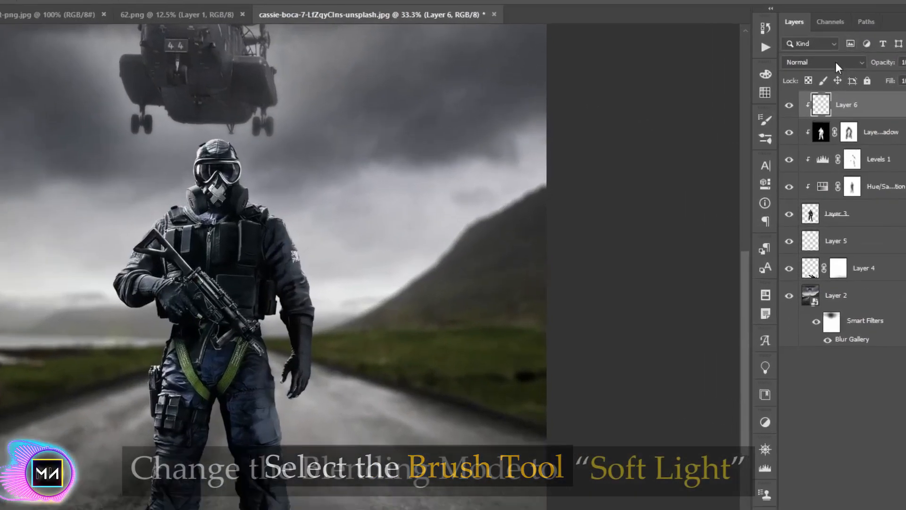
pyautogui.click(836, 61)
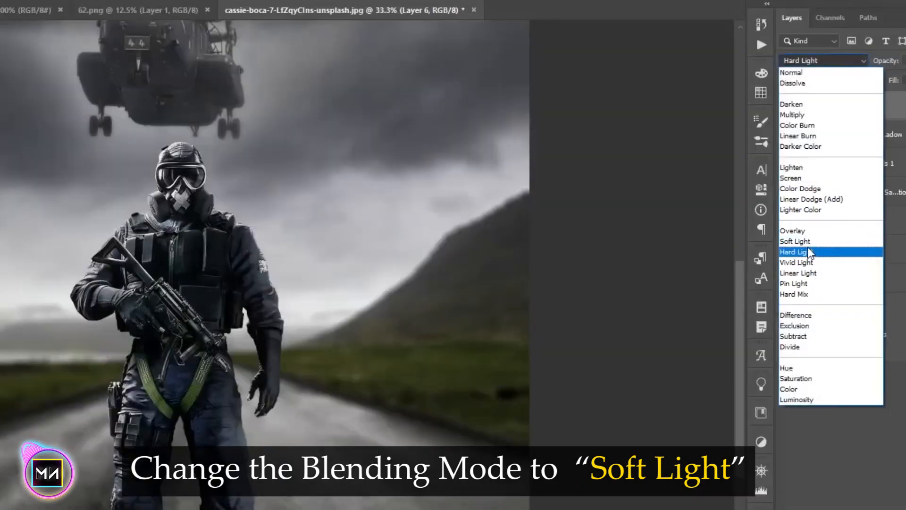
pyautogui.click(800, 237)
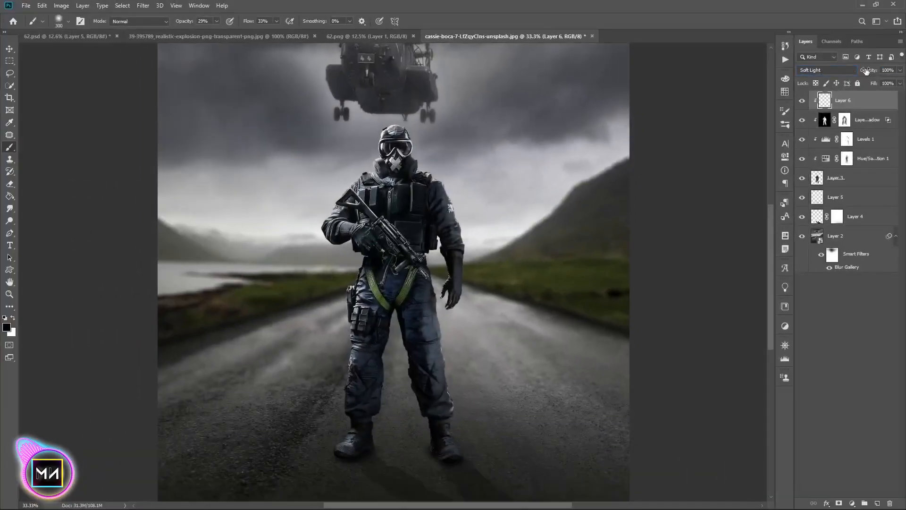
# Paint dark soft-light shading around and beneath both boots on the new layer
pyautogui.hotkey('ctrl', '=')
pyautogui.hotkey('ctrl', '=')
pyautogui.moveTo(425, 330); pyautogui.dragTo(444, 229)
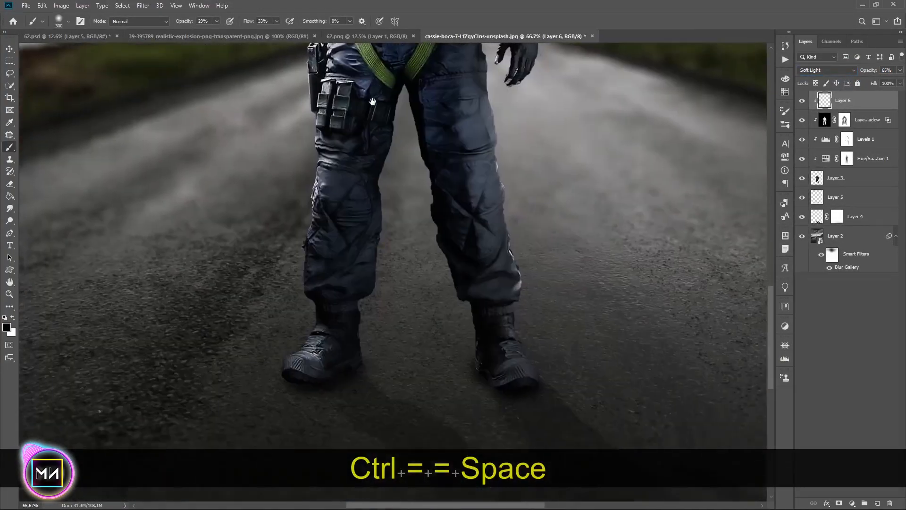
pyautogui.press('[')
pyautogui.press('[')
pyautogui.press('[')
pyautogui.press('[')
pyautogui.press('[')
pyautogui.press('[')
pyautogui.press('[')
pyautogui.press('[')
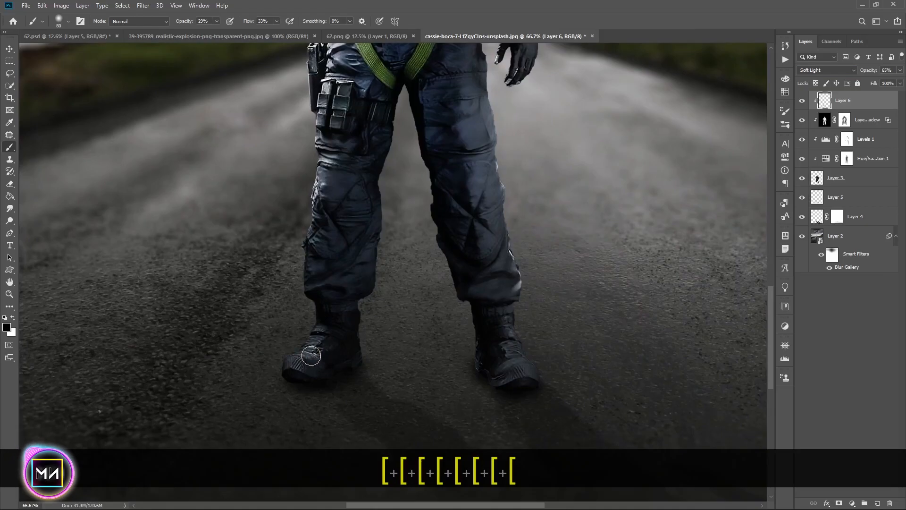
pyautogui.press(']')
pyautogui.press(']')
pyautogui.press(']')
pyautogui.press(']')
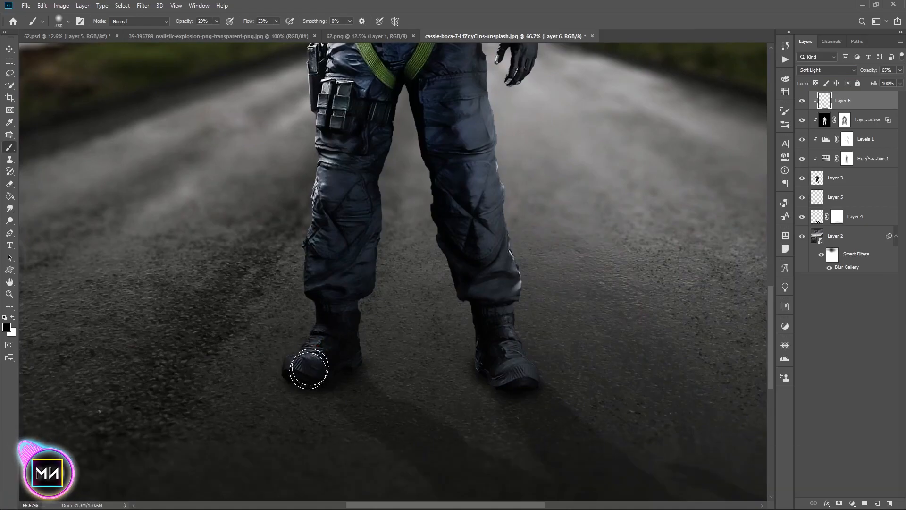
pyautogui.moveTo(307, 363); pyautogui.dragTo(308, 375)
pyautogui.moveTo(510, 358)
pyautogui.mouseDown()
pyautogui.moveTo(508, 338)
pyautogui.moveTo(484, 336)
pyautogui.mouseUp()
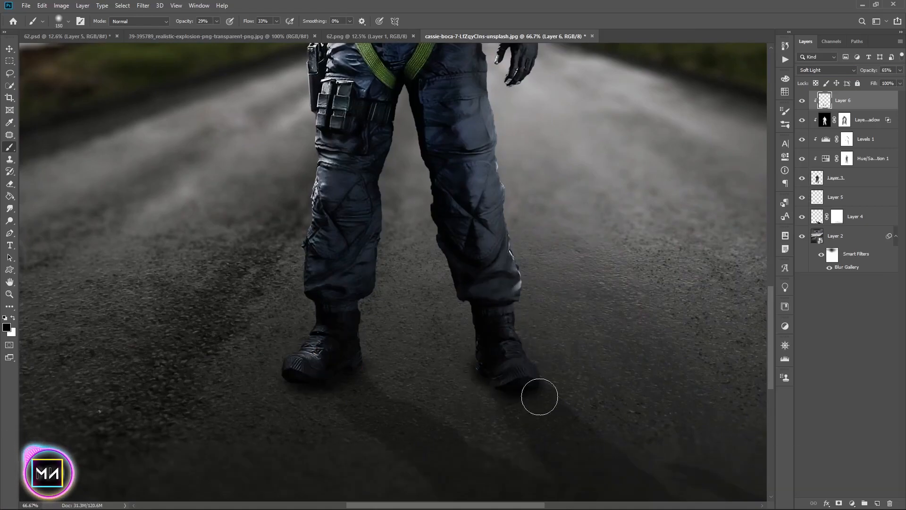
pyautogui.moveTo(532, 385); pyautogui.dragTo(564, 472)
pyautogui.press(']')
pyautogui.moveTo(411, 253); pyautogui.dragTo(298, 175)
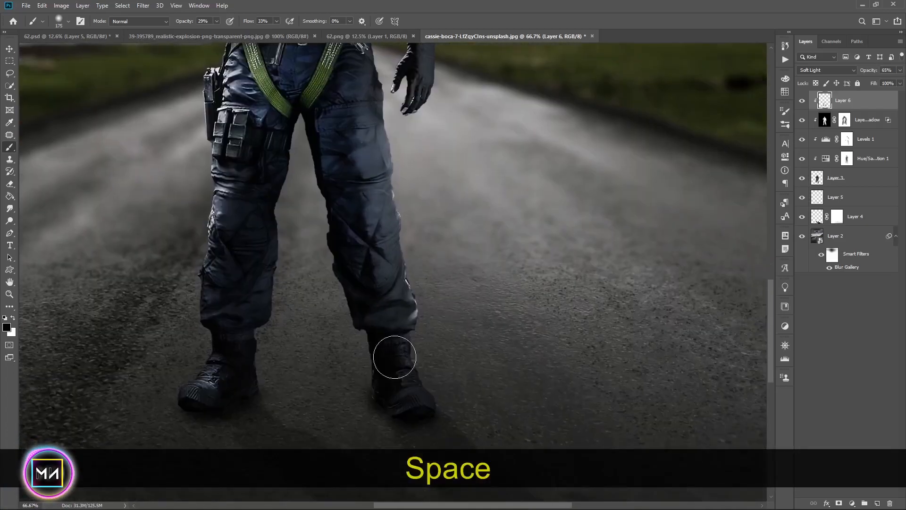
# Open the soldier layer's Inner Shadow style and set its blend mode to Color Dodge with colour ffffff
pyautogui.click(824, 120)
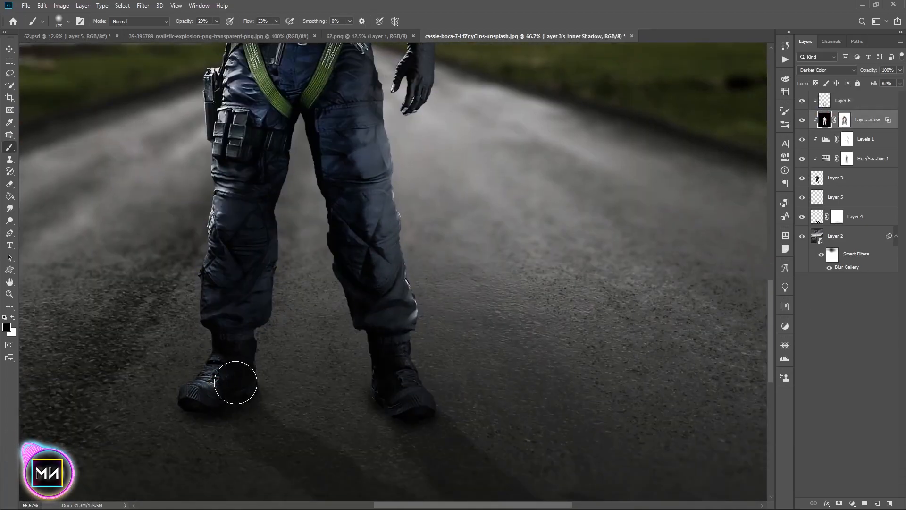
pyautogui.hotkey('ctrl', '-')
pyautogui.hotkey('ctrl', '0')
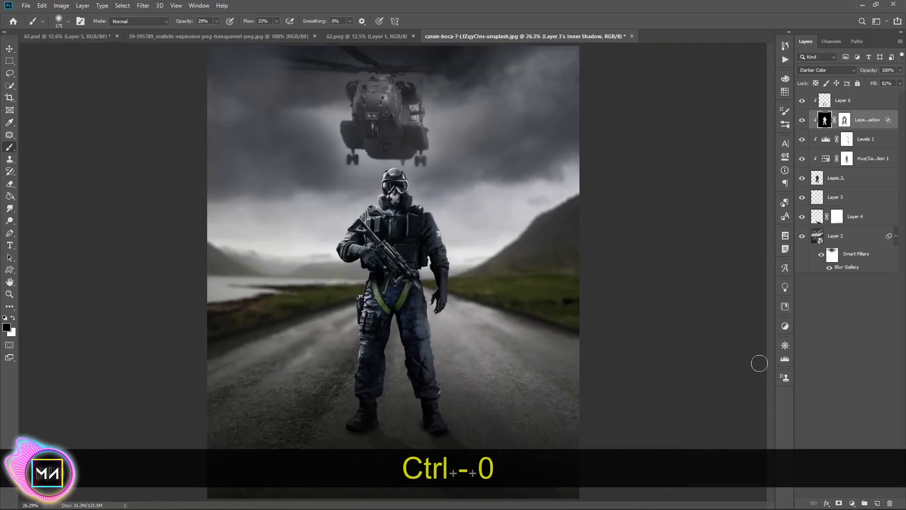
pyautogui.click(8, 53)
pyautogui.click(841, 178)
pyautogui.rightClick(860, 178)
pyautogui.click(553, 197)
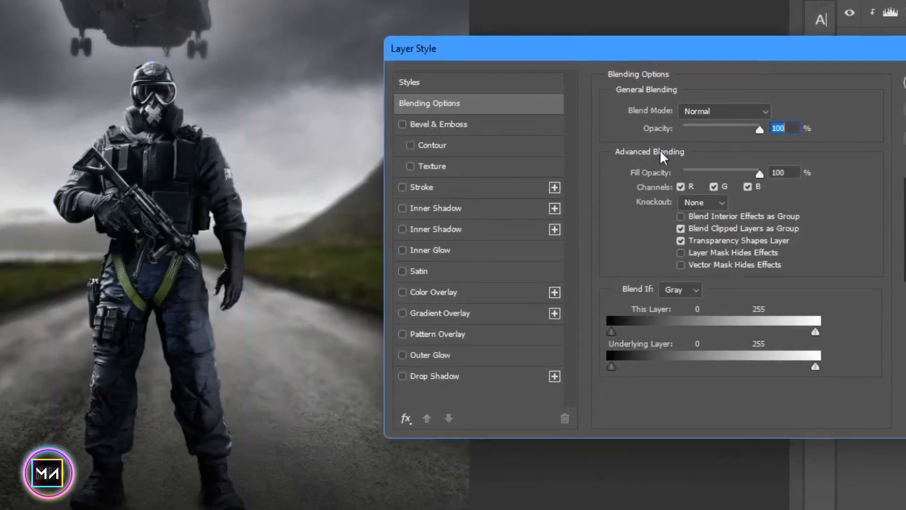
pyautogui.click(504, 208)
pyautogui.moveTo(726, 135); pyautogui.dragTo(729, 141)
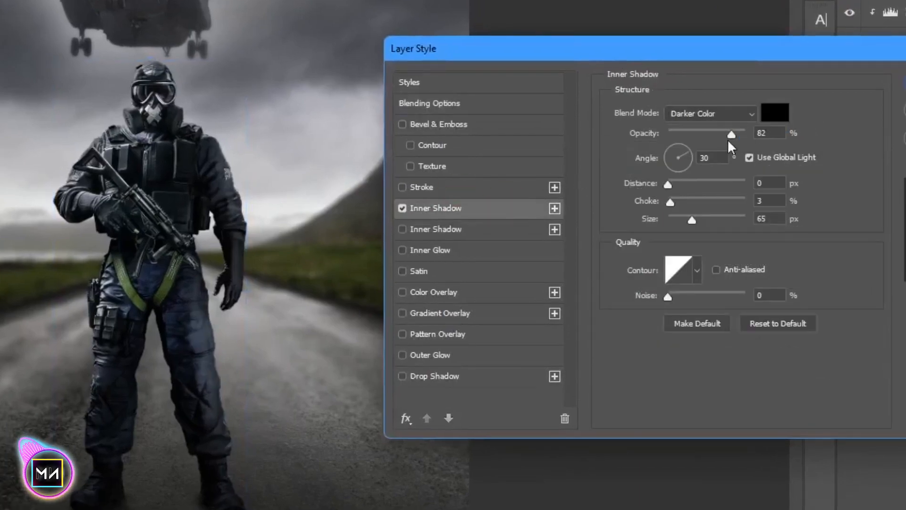
pyautogui.click(732, 115)
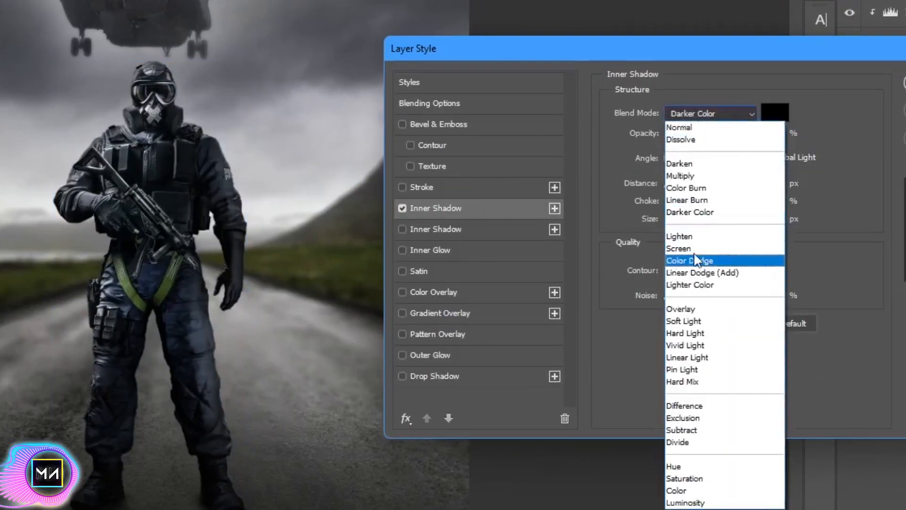
pyautogui.click(699, 261)
pyautogui.click(775, 112)
pyautogui.write('ffffff')
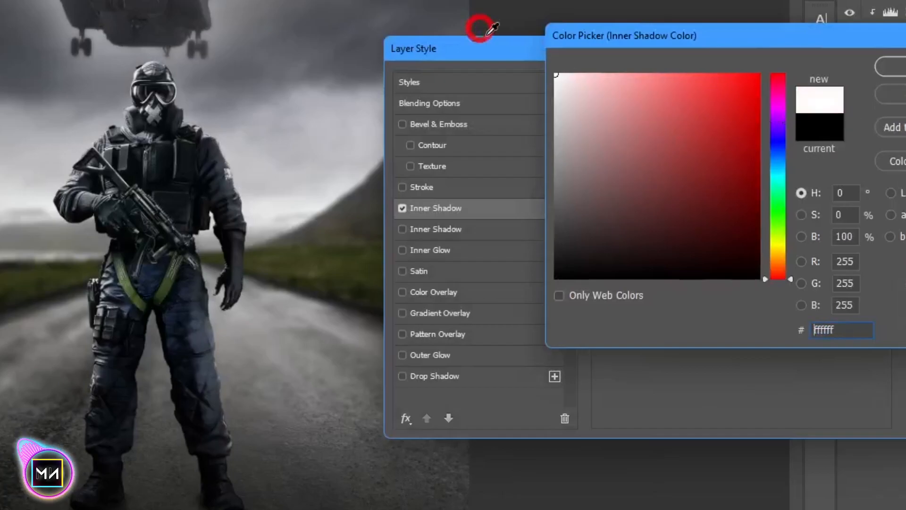
pyautogui.press('Return')
# Set the inner shadow to 100% opacity, 2% choke and 68 px size, keep the white colour, and apply it
pyautogui.moveTo(692, 220); pyautogui.dragTo(700, 220)
pyautogui.click(775, 112)
pyautogui.write('cbcbcb848484ffffff')
pyautogui.press('Return')
pyautogui.moveTo(673, 197); pyautogui.dragTo(670, 200)
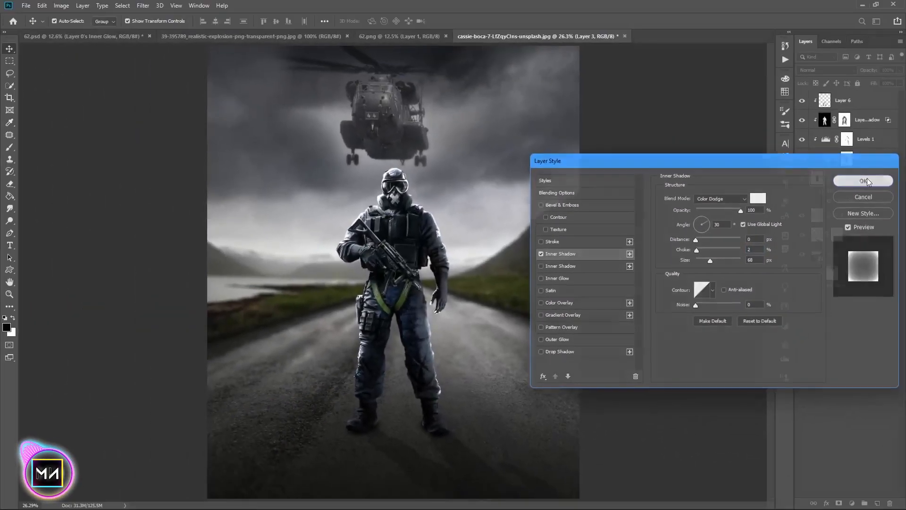
pyautogui.click(891, 137)
# Convert the soldier's Color Dodge inner shadow effect into its own layer and add a layer mask to it
pyautogui.rightClick(829, 185)
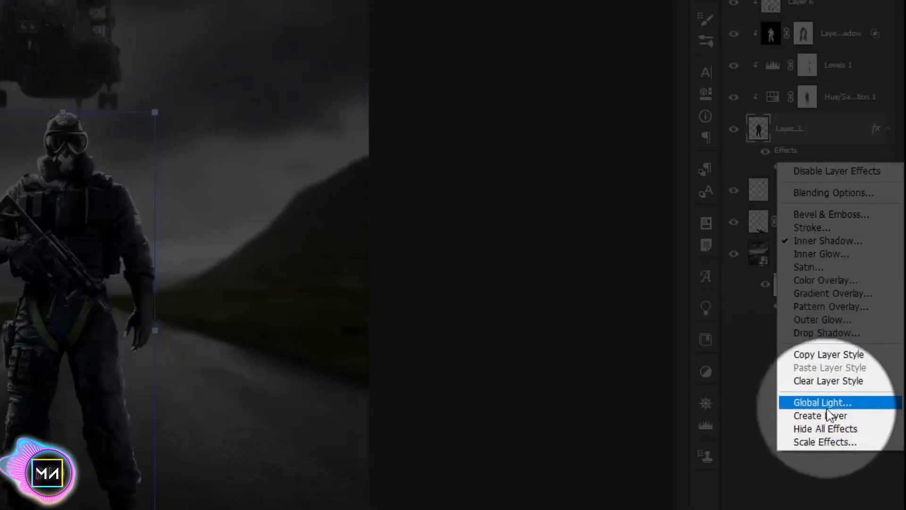
pyautogui.click(830, 415)
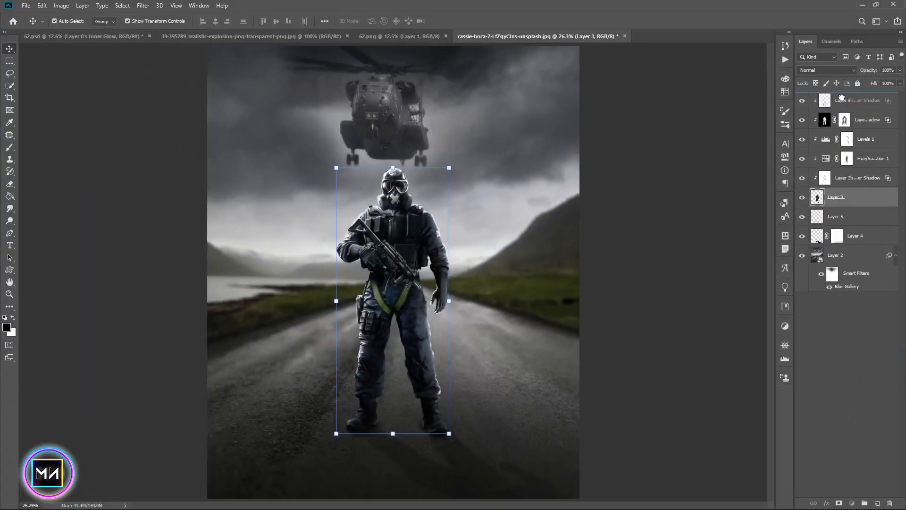
pyautogui.press('b')
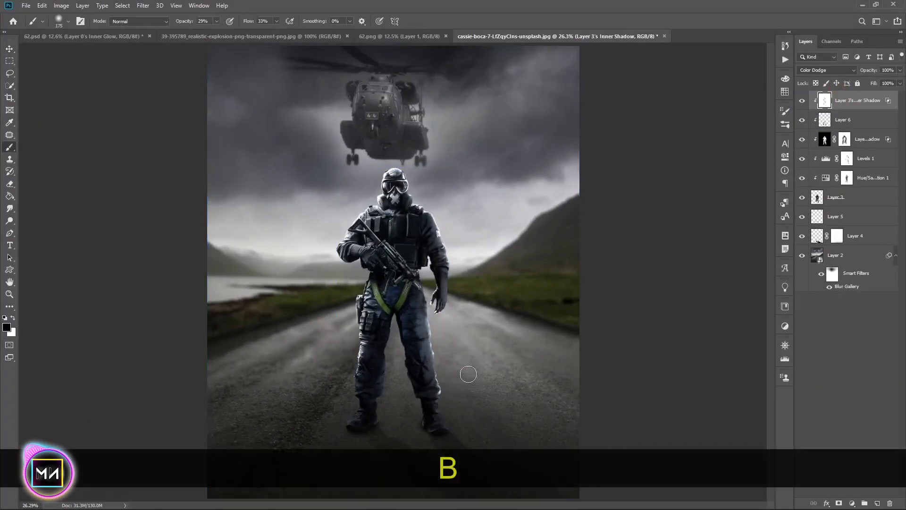
pyautogui.hotkey('ctrl', '=')
pyautogui.hotkey('ctrl', '=')
pyautogui.moveTo(321, 77); pyautogui.dragTo(307, 219)
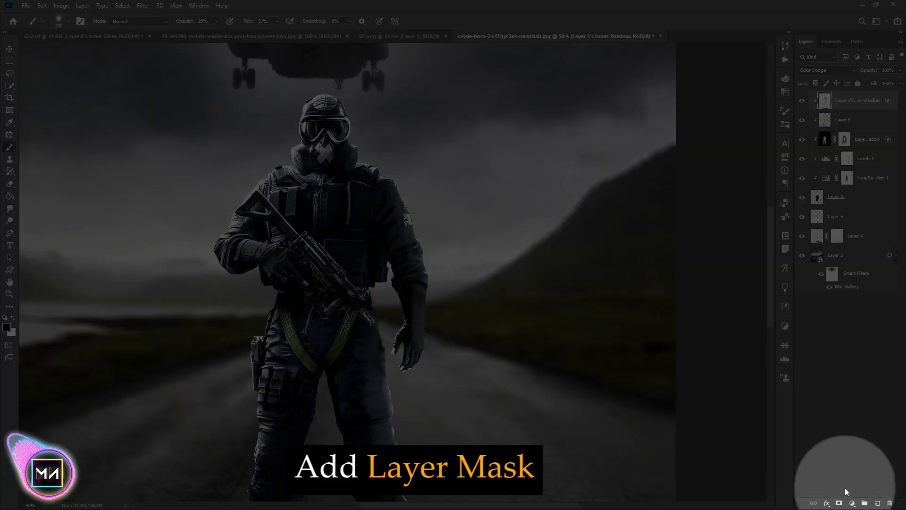
pyautogui.click(839, 503)
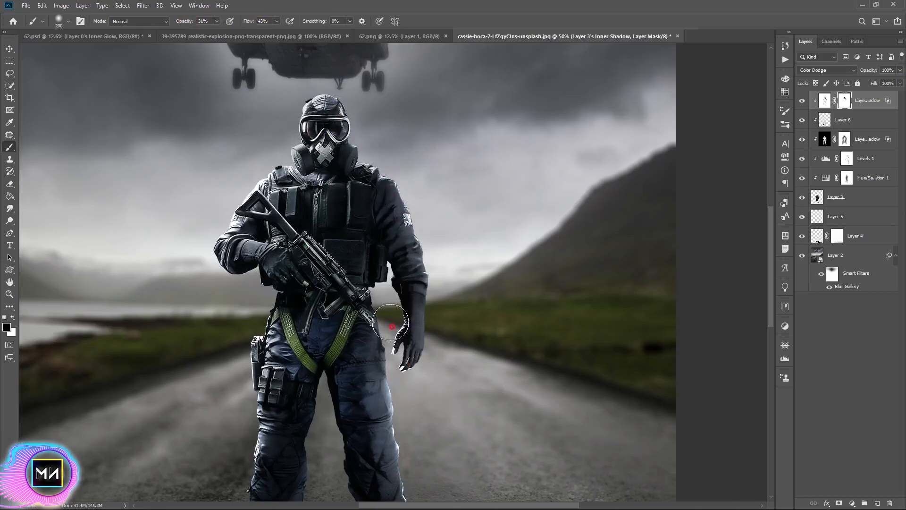
# Paint on the Color Dodge shadow layer's mask with a 31% opacity brush to soften the highlight on the soldier
pyautogui.moveTo(404, 403); pyautogui.dragTo(354, 169)
pyautogui.moveTo(203, 225)
pyautogui.mouseDown()
pyautogui.moveTo(215, 78)
pyautogui.moveTo(203, 160)
pyautogui.mouseUp()
pyautogui.moveTo(352, 100); pyautogui.dragTo(352, 108)
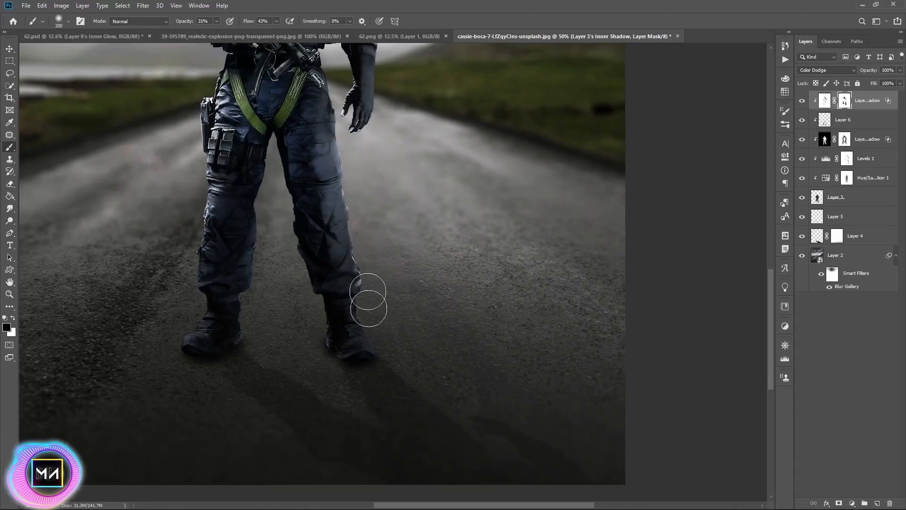
pyautogui.moveTo(288, 165); pyautogui.dragTo(254, 302)
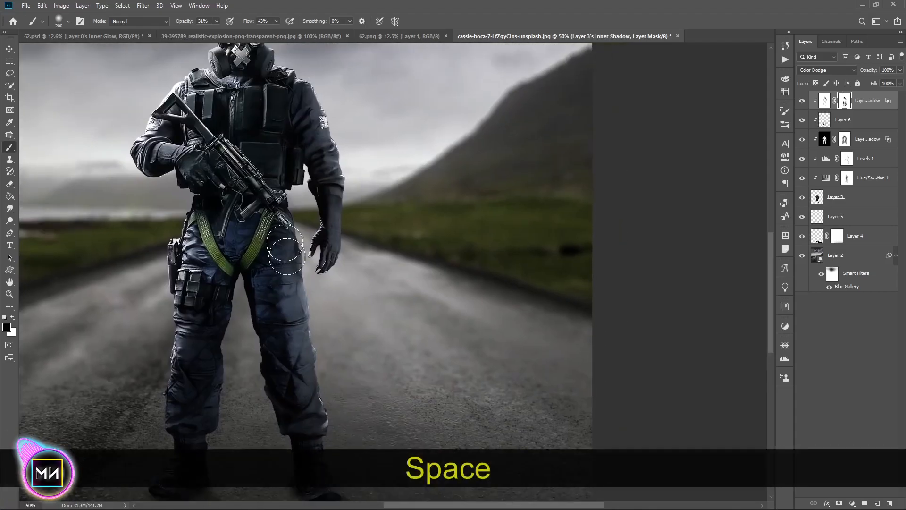
pyautogui.moveTo(262, 146); pyautogui.dragTo(282, 244)
pyautogui.moveTo(210, 289); pyautogui.dragTo(234, 356)
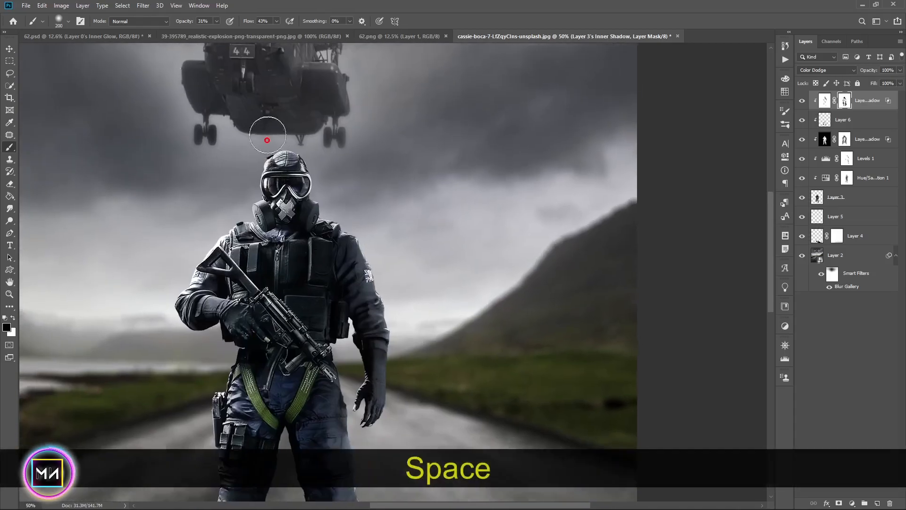
# Toggle the visibility of the shading and shadow layers to compare the composite before and after
pyautogui.click(802, 101)
pyautogui.click(802, 101)
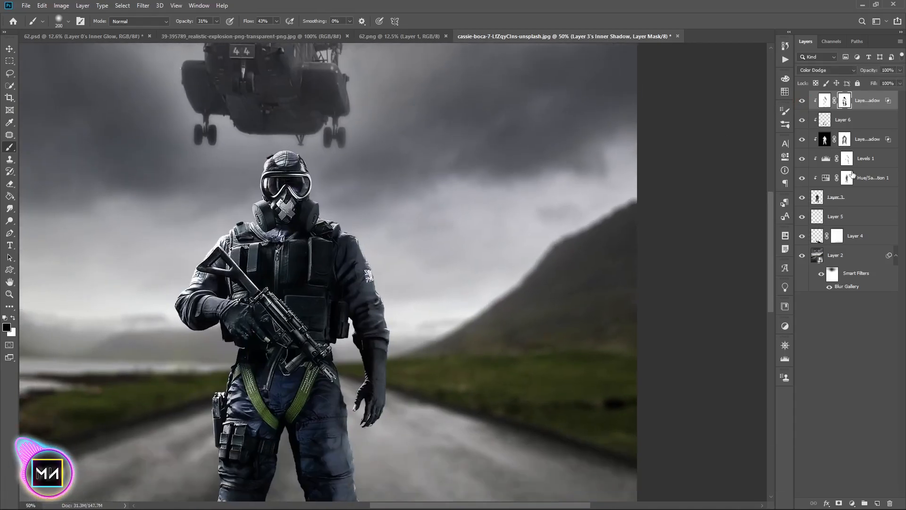
pyautogui.click(825, 139)
pyautogui.click(802, 140)
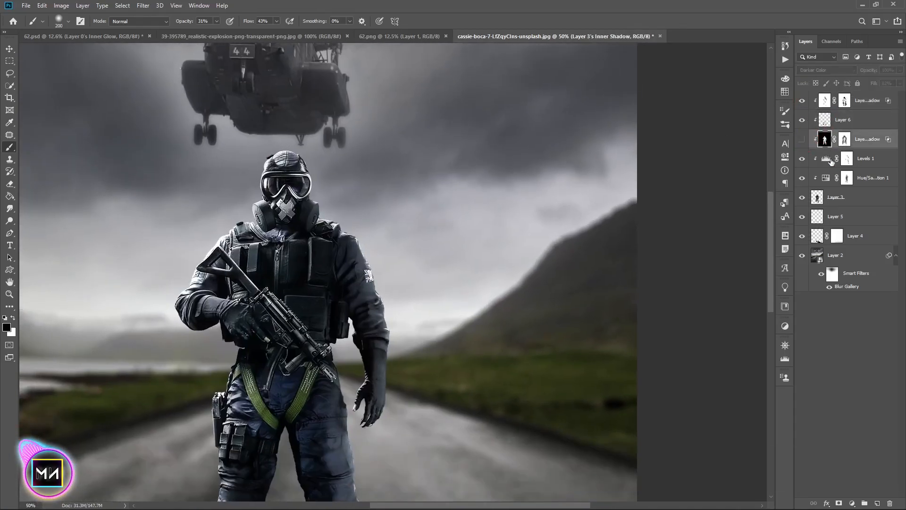
pyautogui.click(830, 161)
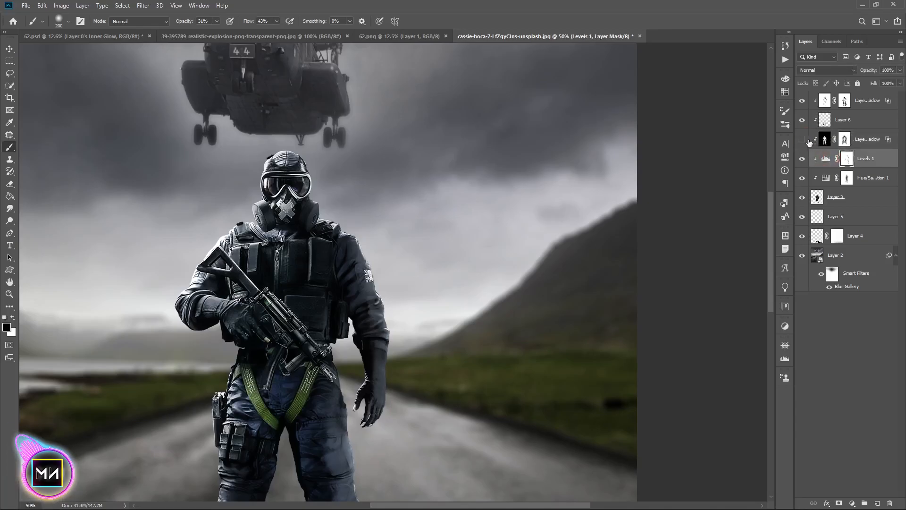
pyautogui.click(851, 122)
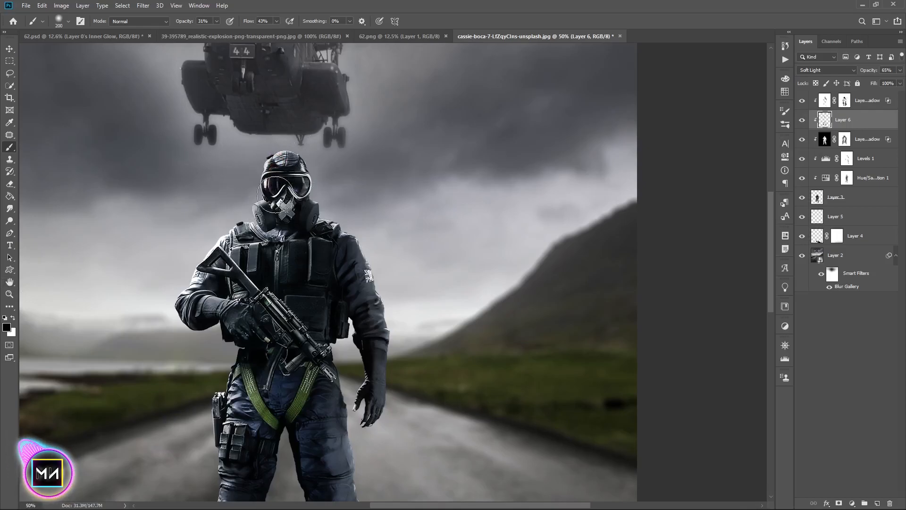
pyautogui.hotkey('ctrl', '0')
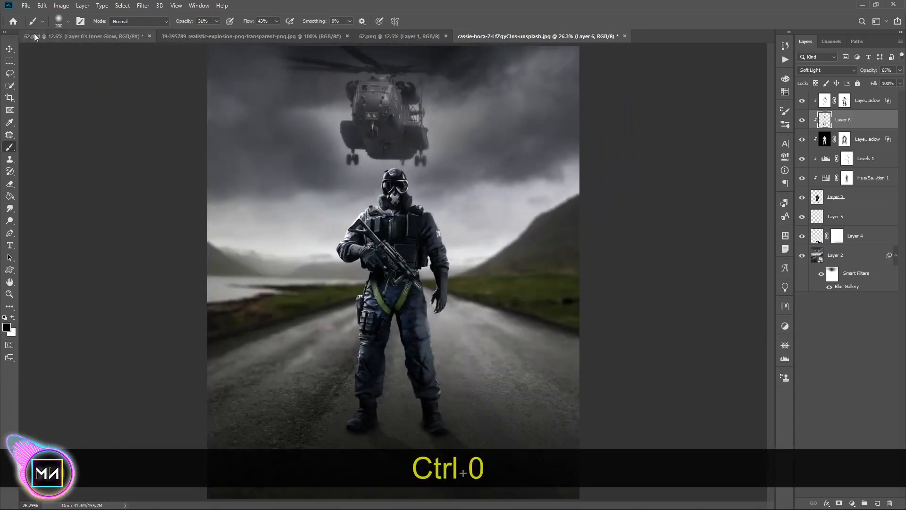
pyautogui.click(10, 48)
pyautogui.click(867, 380)
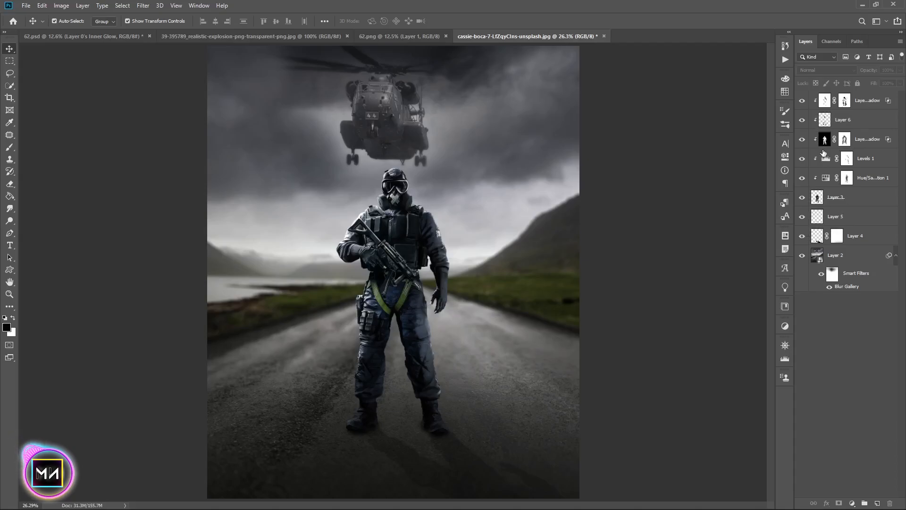
pyautogui.click(843, 220)
pyautogui.click(802, 216)
pyautogui.click(801, 217)
pyautogui.click(867, 237)
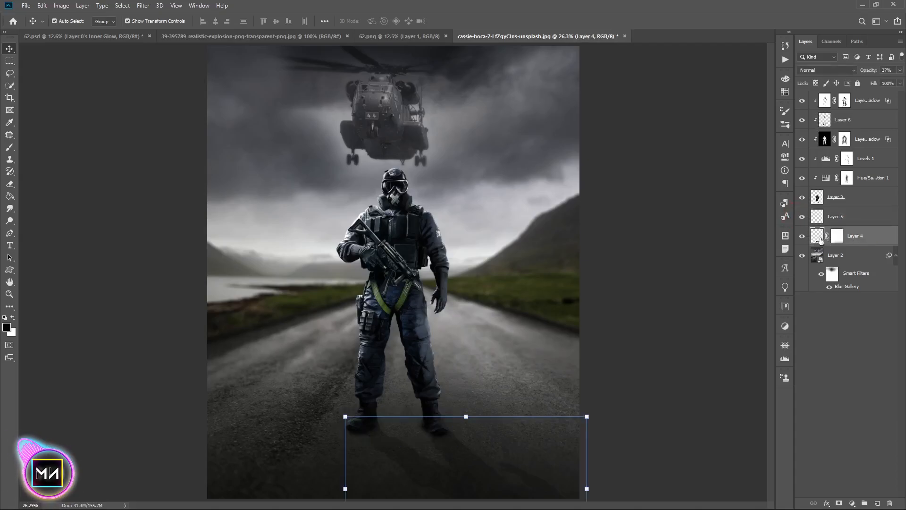
pyautogui.press('b')
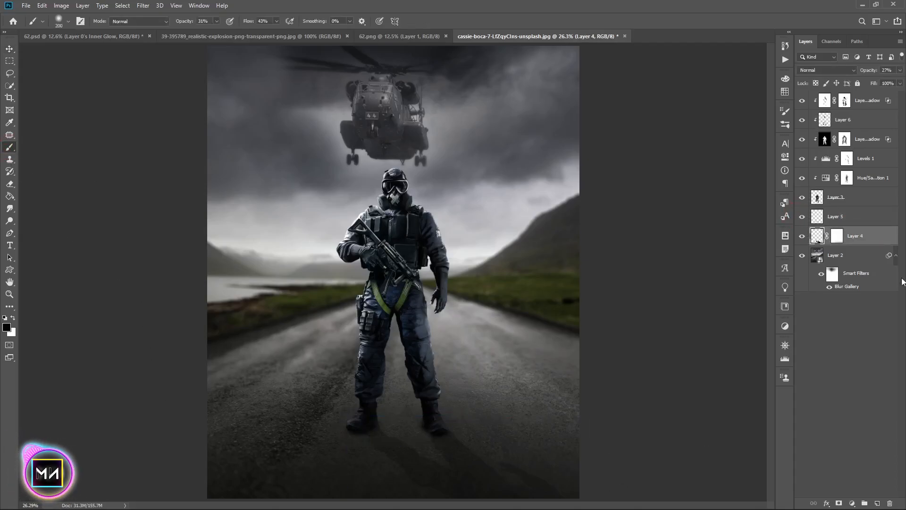
pyautogui.click(836, 235)
pyautogui.press(']')
pyautogui.press(']')
pyautogui.press(']')
pyautogui.press(']')
pyautogui.press(']')
pyautogui.press(']')
pyautogui.press(']')
pyautogui.hotkey('ctrl', '=')
pyautogui.press('space')
pyautogui.moveTo(474, 434); pyautogui.dragTo(393, 171)
pyautogui.click(13, 319)
pyautogui.click(256, 299)
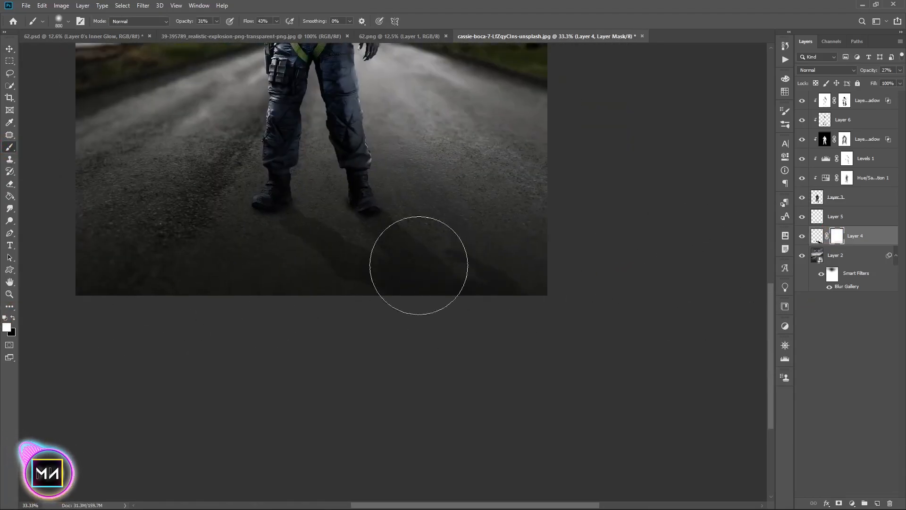
pyautogui.press('x')
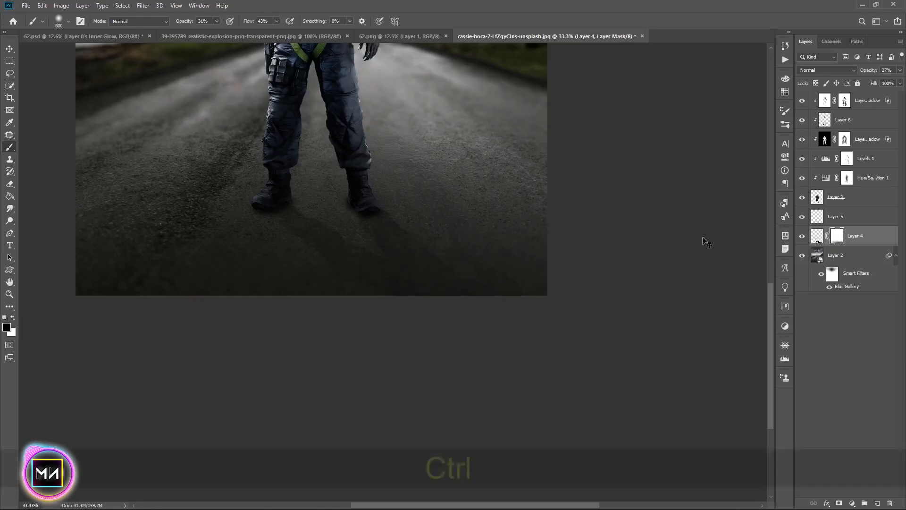
pyautogui.hotkey('ctrl', '=')
pyautogui.press('space')
pyautogui.hotkey('ctrl', '0')
pyautogui.press('space')
pyautogui.hotkey('ctrl', '=')
pyautogui.moveTo(529, 319); pyautogui.dragTo(461, 148)
pyautogui.hotkey('ctrl', '0')
pyautogui.press('x')
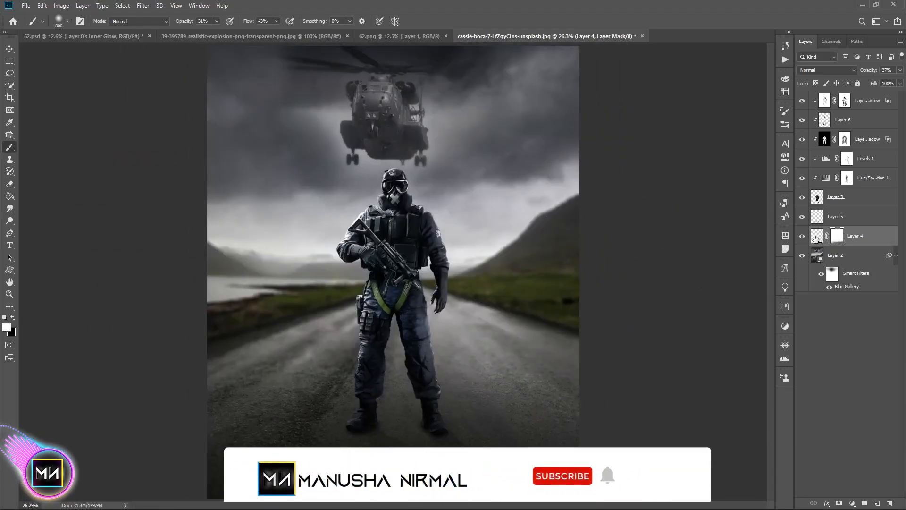
pyautogui.click(817, 235)
pyautogui.hotkey('ctrl', '=')
pyautogui.hotkey('ctrl', '=')
pyautogui.scroll(-6, 342, 285)
pyautogui.press('[')
pyautogui.press('[')
pyautogui.press('[')
pyautogui.press('[')
pyautogui.press('[')
pyautogui.press('[')
pyautogui.press('[')
pyautogui.press('[')
pyautogui.press('[')
pyautogui.press('[')
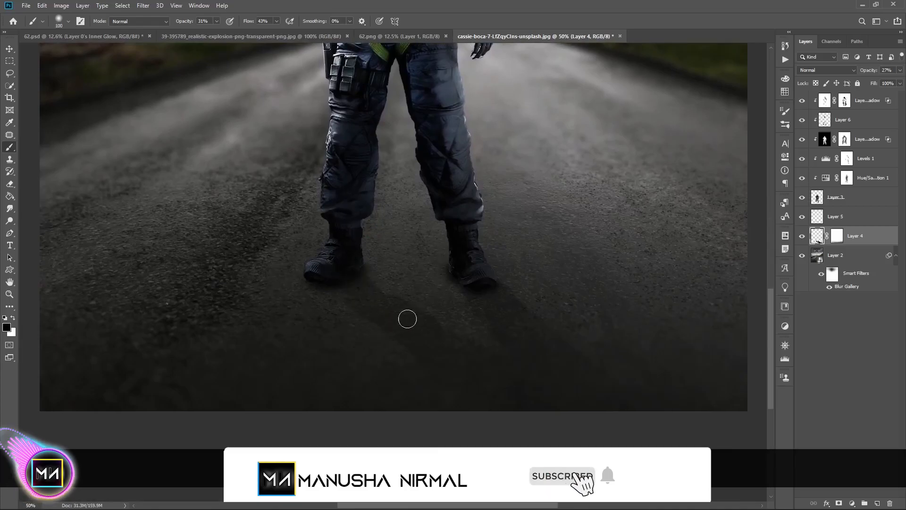
pyautogui.press('[')
pyautogui.hotkey('alt', ']')
pyautogui.hotkey('ctrl', 'z')
pyautogui.press('1')
pyautogui.press('6')
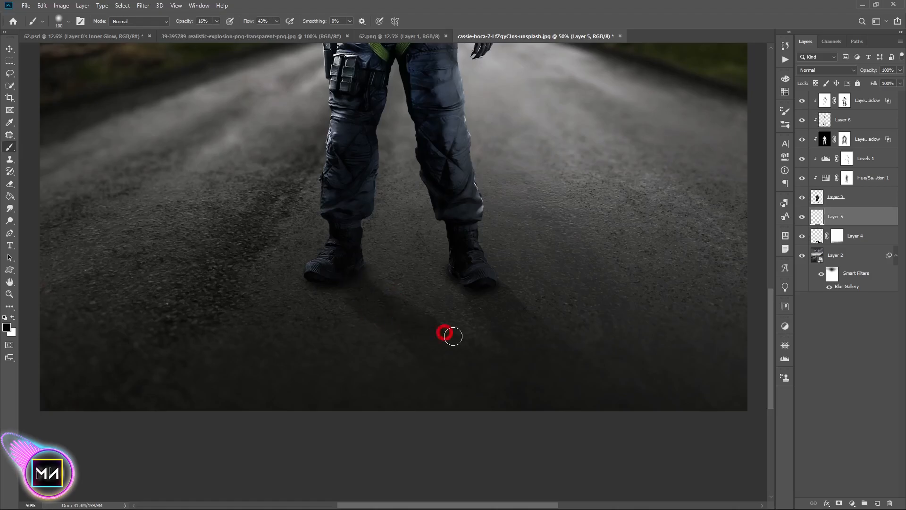
pyautogui.hotkey('ctrl', 'z')
pyautogui.hotkey('ctrl', 'z')
pyautogui.press(']')
pyautogui.press(']')
pyautogui.press(']')
pyautogui.press(']')
pyautogui.press(']')
pyautogui.press(']')
pyautogui.press(']')
pyautogui.press(']')
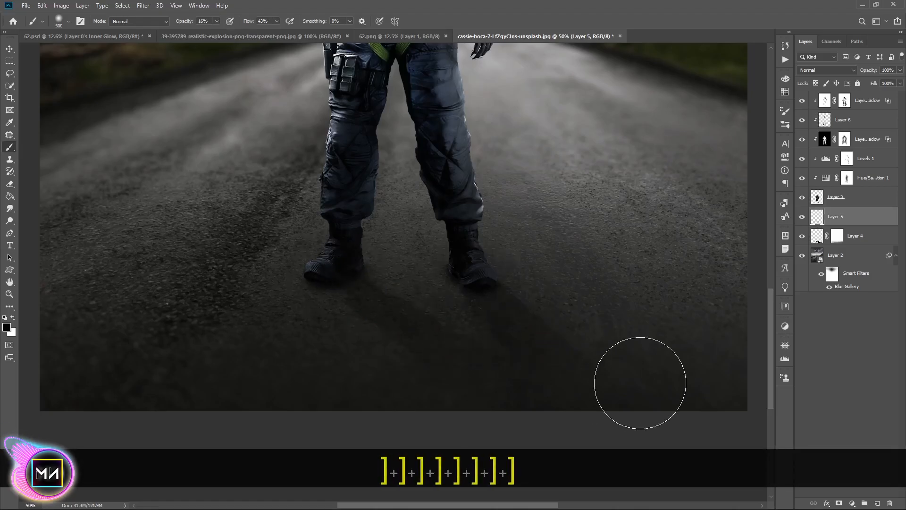
pyautogui.hotkey('ctrl', '-')
pyautogui.hotkey('ctrl', '0')
pyautogui.hotkey('ctrl', '-')
pyautogui.hotkey('ctrl', '-')
pyautogui.hotkey('ctrl', '-')
pyautogui.hotkey('ctrl', '0')
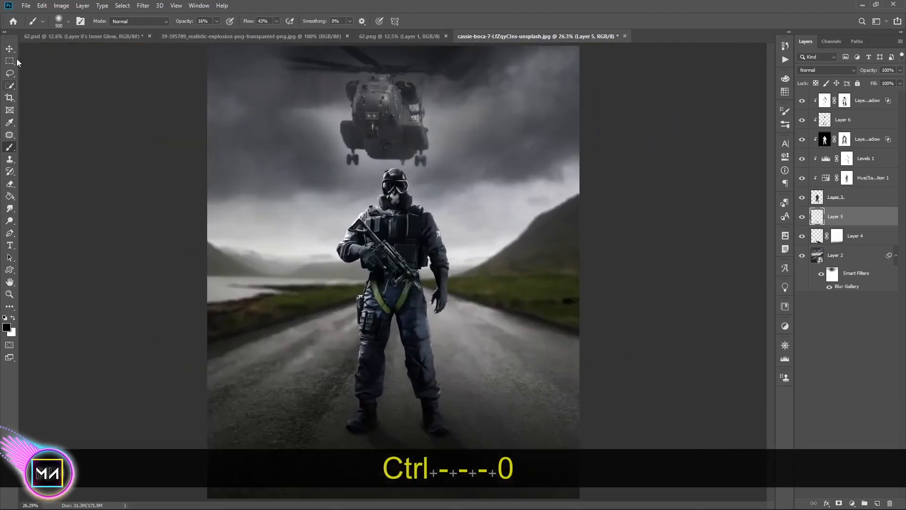
# Open the soldier layer's blending options and add a second inner shadow reset to its defaults
pyautogui.press('v')
pyautogui.rightClick(862, 198)
pyautogui.click(751, 124)
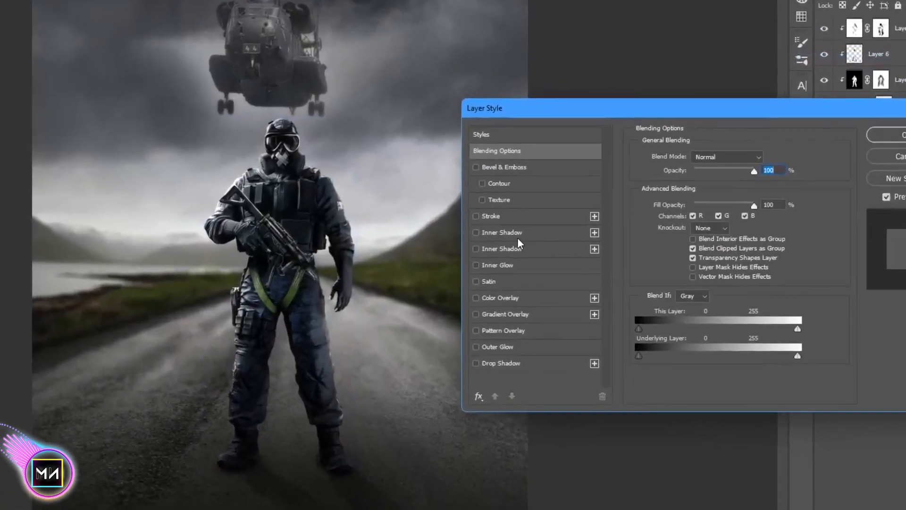
pyautogui.click(573, 261)
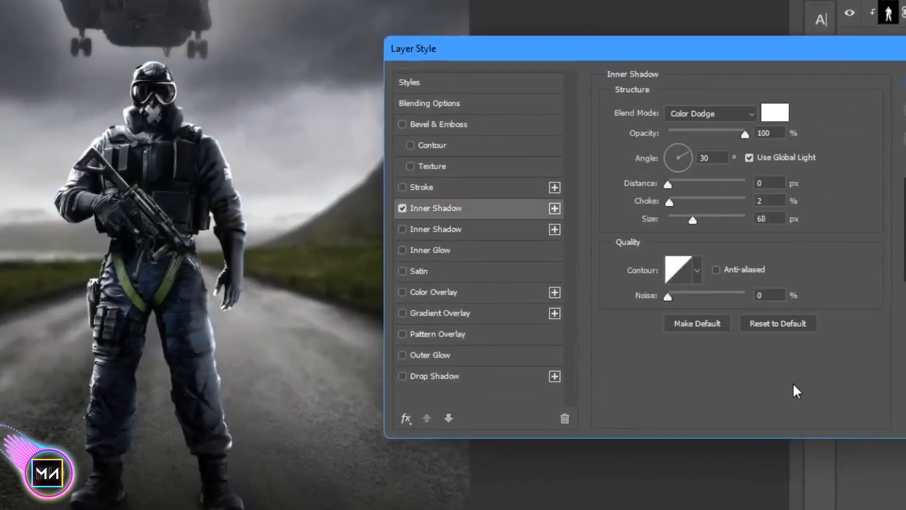
pyautogui.click(782, 325)
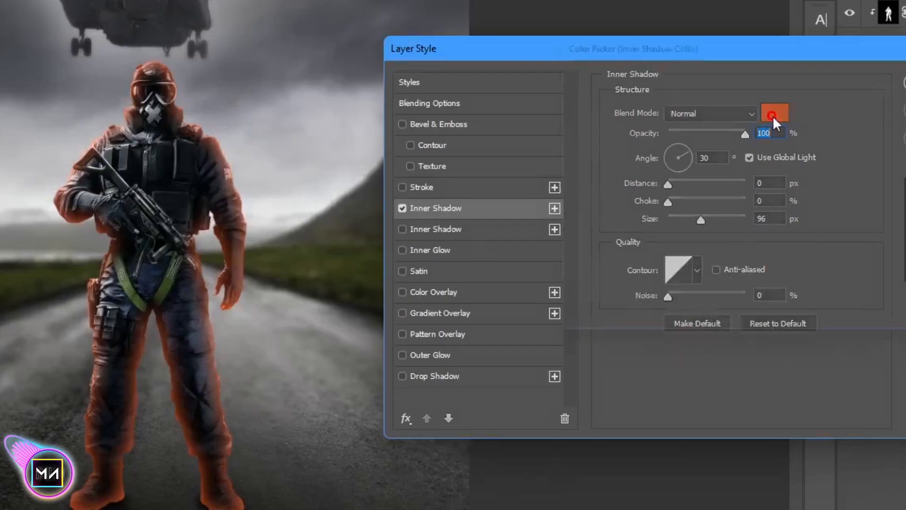
# Set the new inner shadow's colour to ff4700, its blend mode to Color, choke to 40% and size to 128 px
pyautogui.click(774, 113)
pyautogui.write('ff4700')
pyautogui.click(891, 67)
pyautogui.click(708, 114)
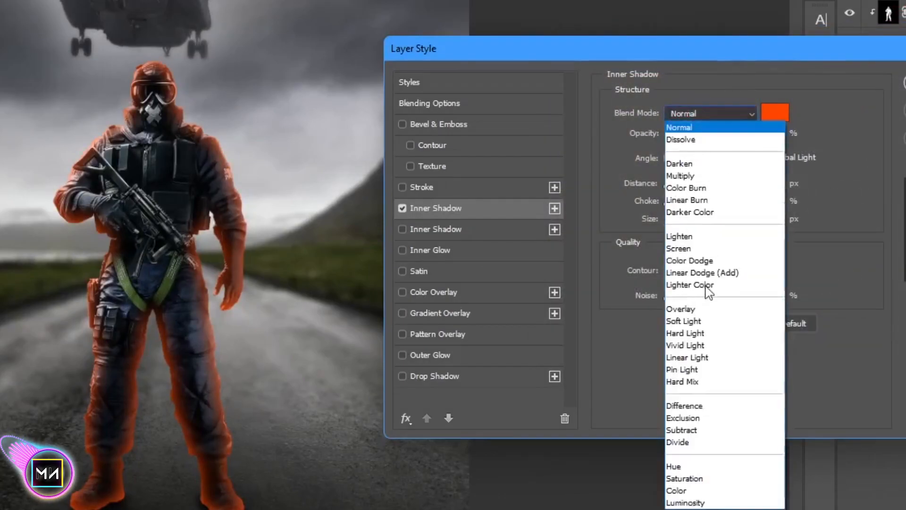
pyautogui.click(708, 491)
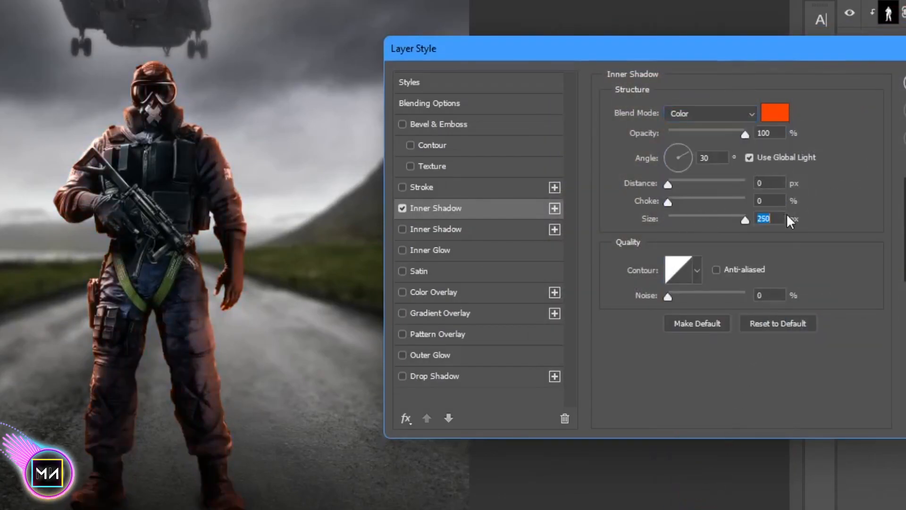
pyautogui.moveTo(693, 202); pyautogui.dragTo(698, 202)
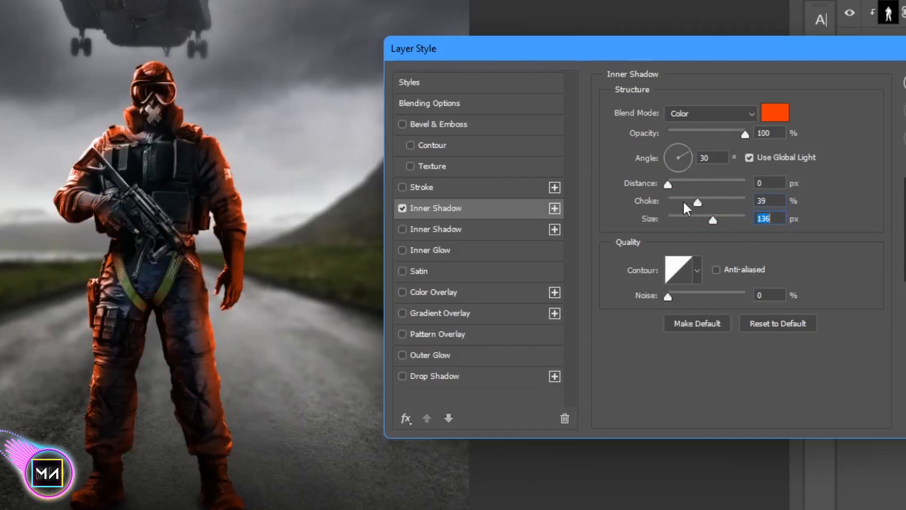
pyautogui.moveTo(689, 202)
pyautogui.mouseDown()
pyautogui.moveTo(710, 202)
pyautogui.moveTo(698, 202)
pyautogui.mouseUp()
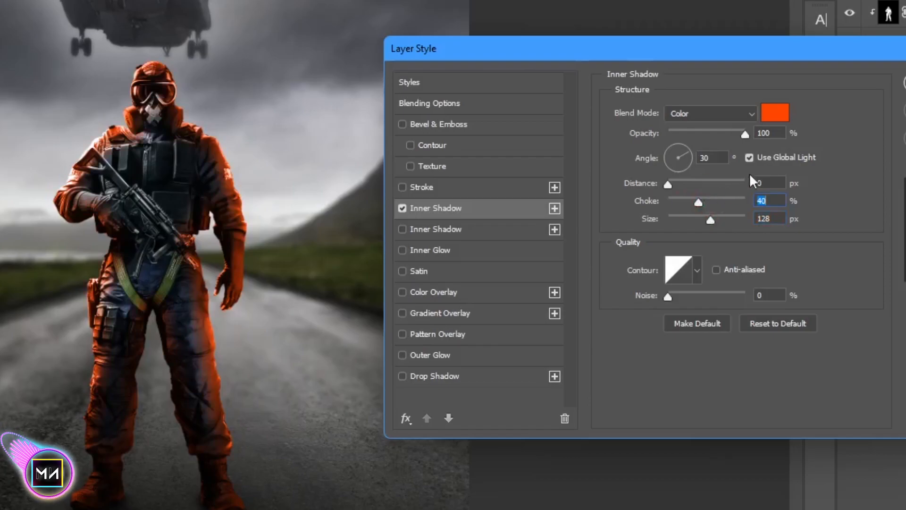
# Change the inner shadow colour to a lighter orange ff8831 and apply the layer style
pyautogui.click(779, 119)
pyautogui.moveTo(620, 80)
pyautogui.mouseDown()
pyautogui.moveTo(620, 38)
pyautogui.moveTo(579, 51)
pyautogui.moveTo(649, 60)
pyautogui.mouseUp()
pyautogui.moveTo(779, 250); pyautogui.dragTo(782, 260)
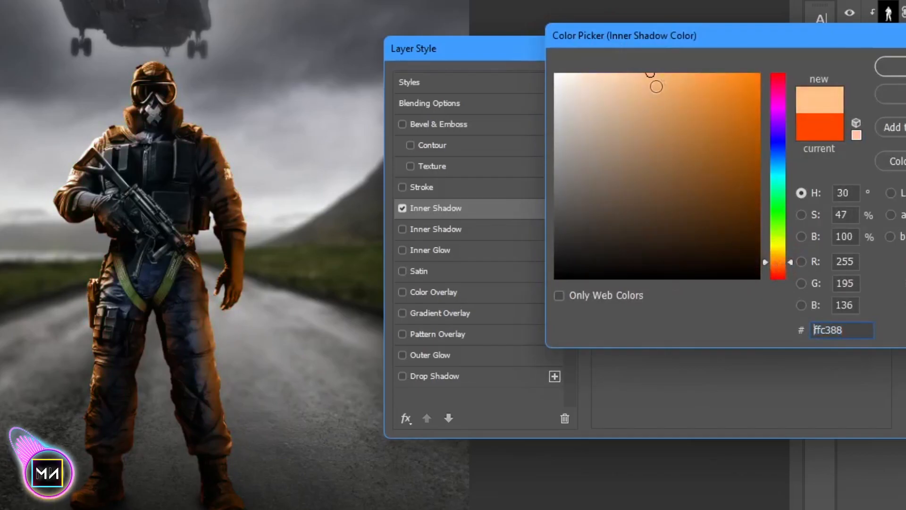
pyautogui.moveTo(652, 89); pyautogui.dragTo(721, 74)
pyautogui.moveTo(785, 219); pyautogui.dragTo(786, 263)
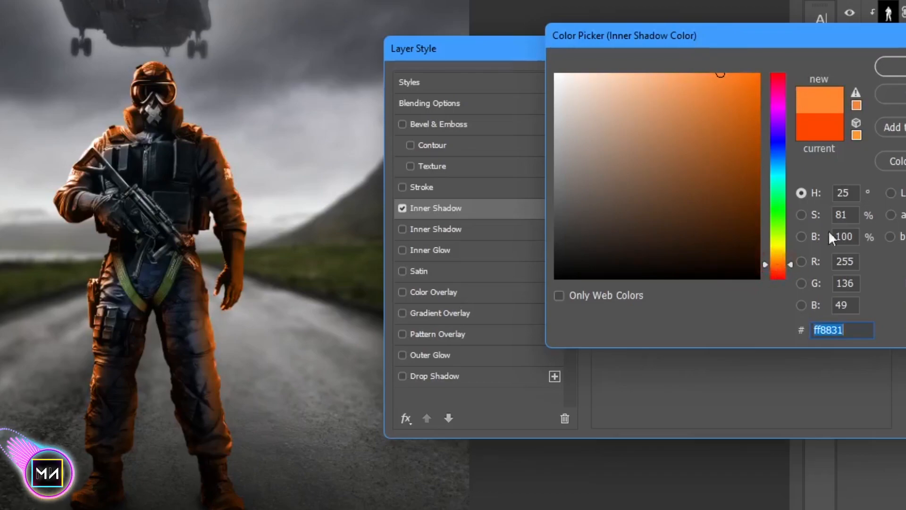
pyautogui.click(892, 66)
pyautogui.click(864, 178)
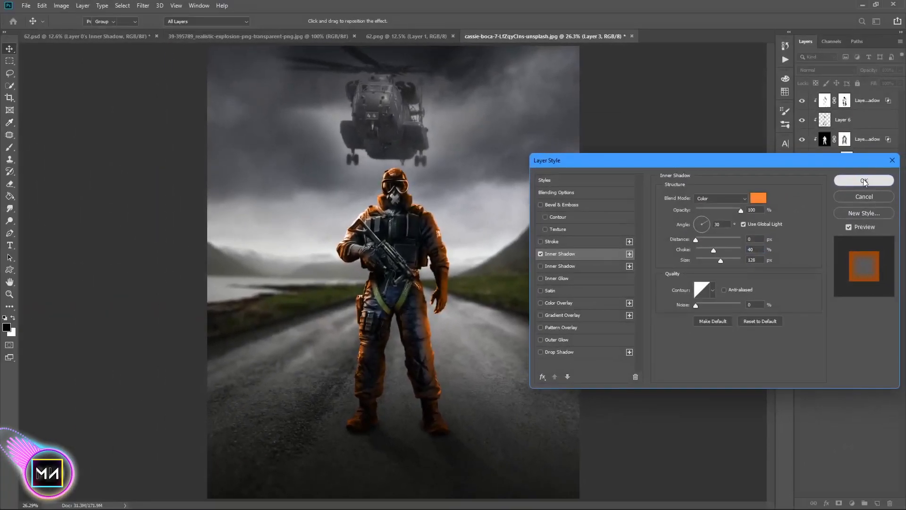
# Convert the soldier's orange inner shadow effect into its own separate layer
pyautogui.rightClick(871, 204)
pyautogui.rightClick(883, 211)
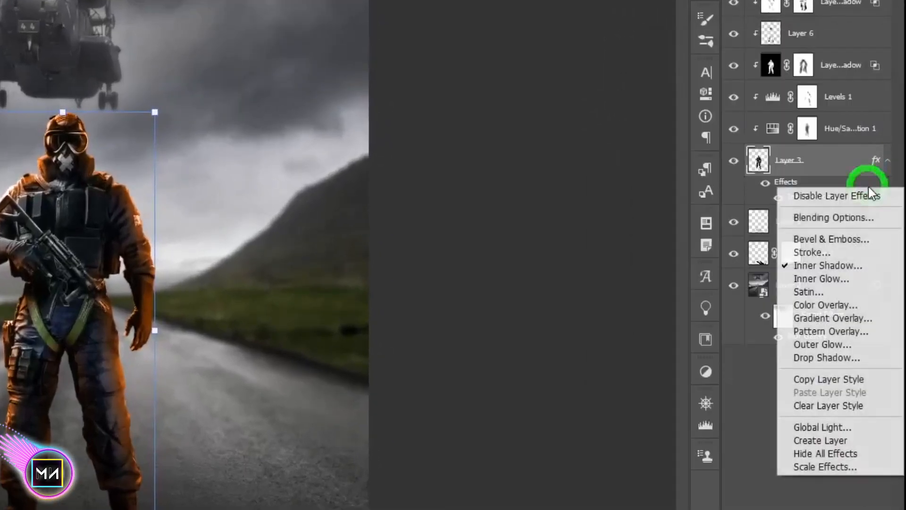
pyautogui.click(866, 367)
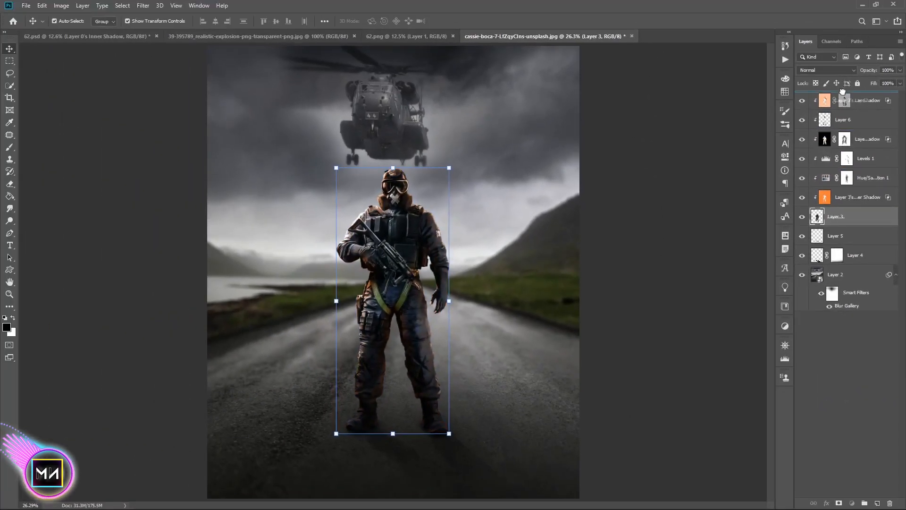
pyautogui.click(861, 341)
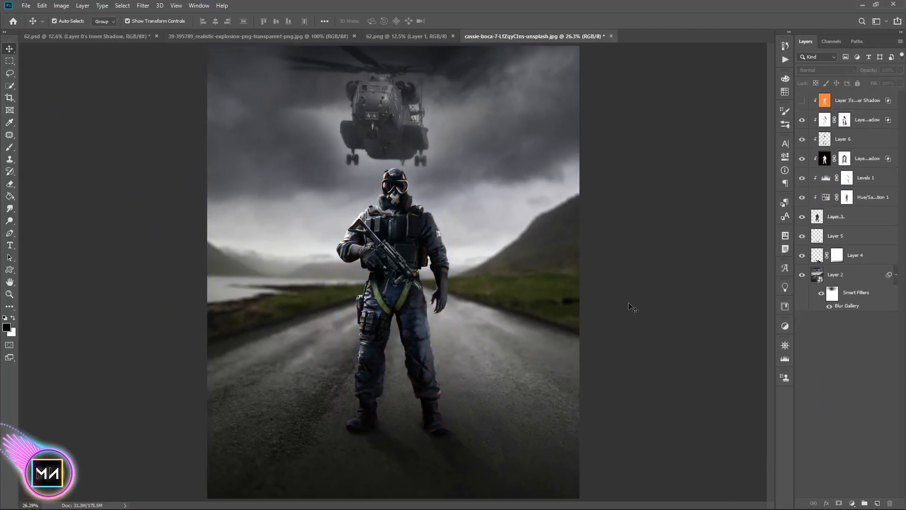
# Switch to the explosion image and unlock its background layer into a normal layer
pyautogui.click(413, 38)
pyautogui.click(326, 37)
pyautogui.moveTo(388, 275)
pyautogui.mouseDown()
pyautogui.moveTo(516, 44)
pyautogui.moveTo(384, 270)
pyautogui.mouseUp()
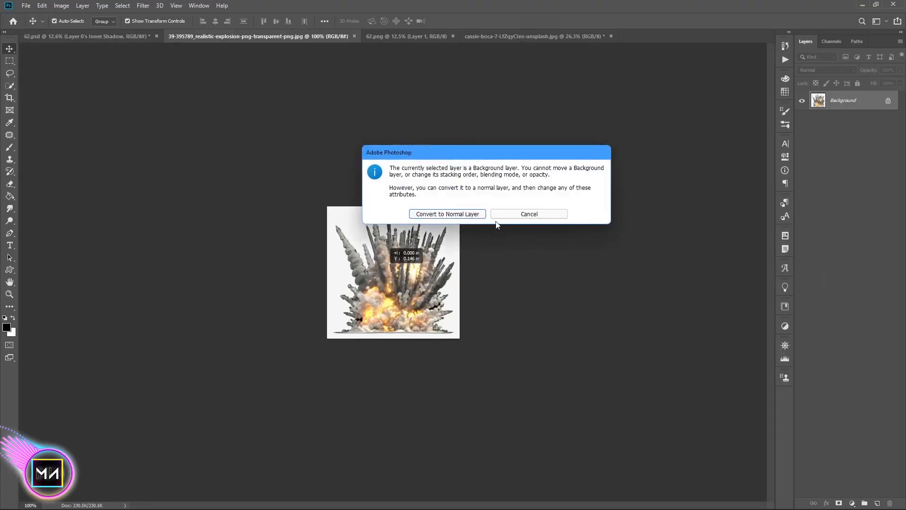
pyautogui.click(529, 214)
pyautogui.click(888, 101)
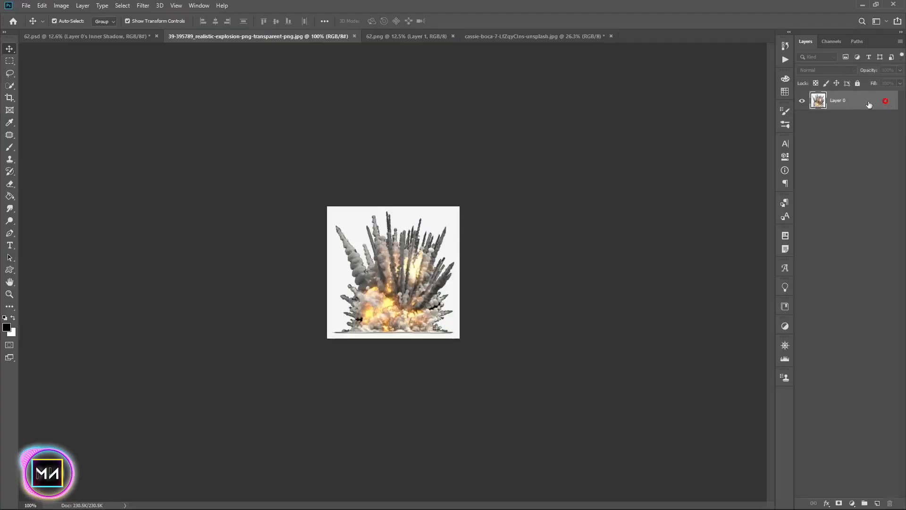
# Remove the explosion's white background with the Magic Wand tool and deselect
pyautogui.rightClick(9, 85)
pyautogui.click(30, 95)
pyautogui.click(43, 97)
pyautogui.click(433, 219)
pyautogui.press('Delete')
pyautogui.hotkey('ctrl', 'd')
# Move the explosion onto the right hillside in the road scene and place its layer just above the background
pyautogui.press('v')
pyautogui.moveTo(403, 279); pyautogui.dragTo(510, 263)
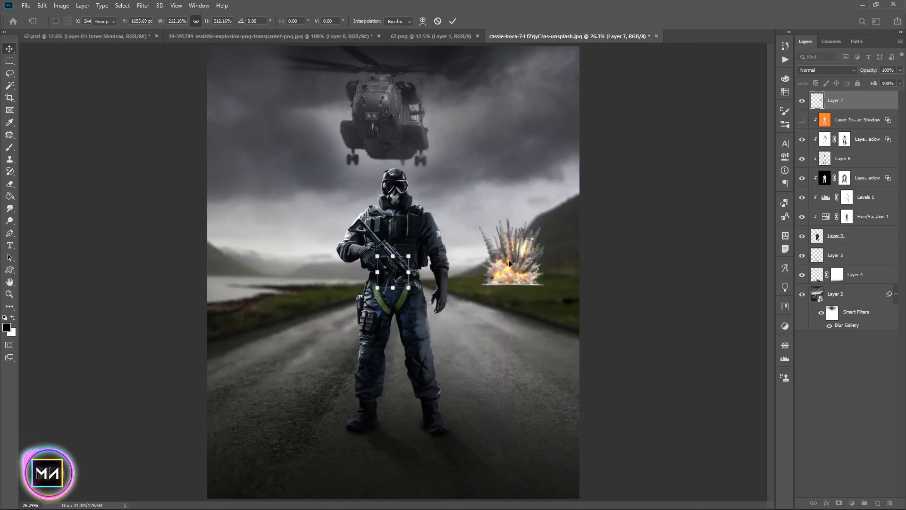
pyautogui.press('Return')
pyautogui.moveTo(850, 102); pyautogui.dragTo(854, 284)
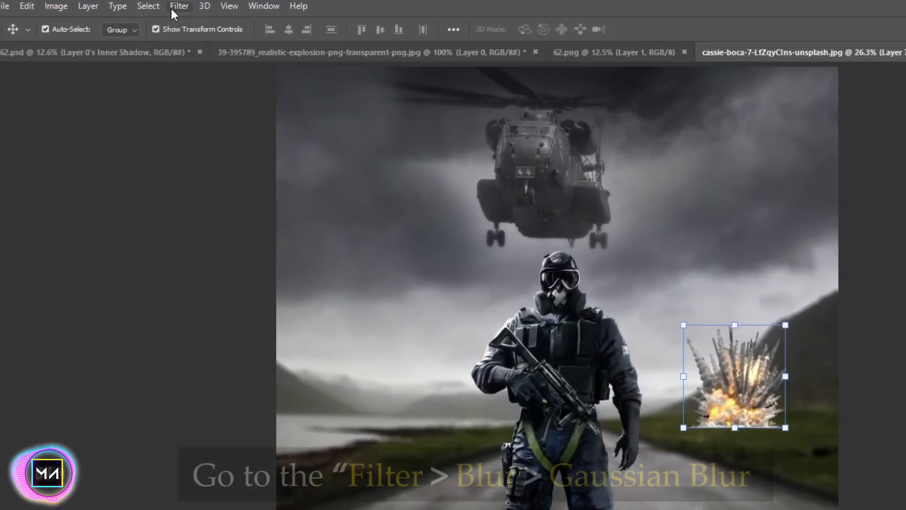
# Apply a Gaussian Blur of about 11 pixels radius to the explosion
pyautogui.click(143, 5)
pyautogui.moveTo(175, 129)
pyautogui.click(292, 171)
pyautogui.moveTo(808, 351); pyautogui.dragTo(821, 350)
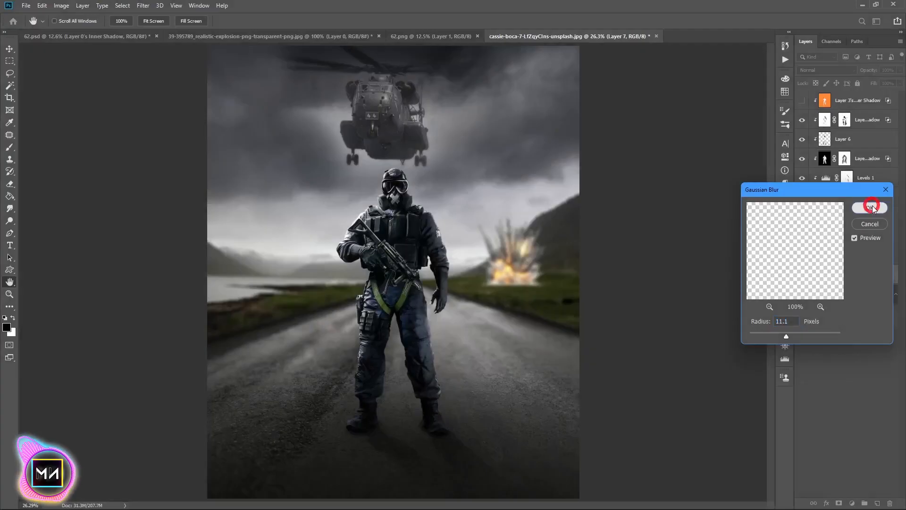
pyautogui.click(870, 207)
# Add a new layer and pick orange ff9600 as the foreground colour for the Brush tool
pyautogui.press('v')
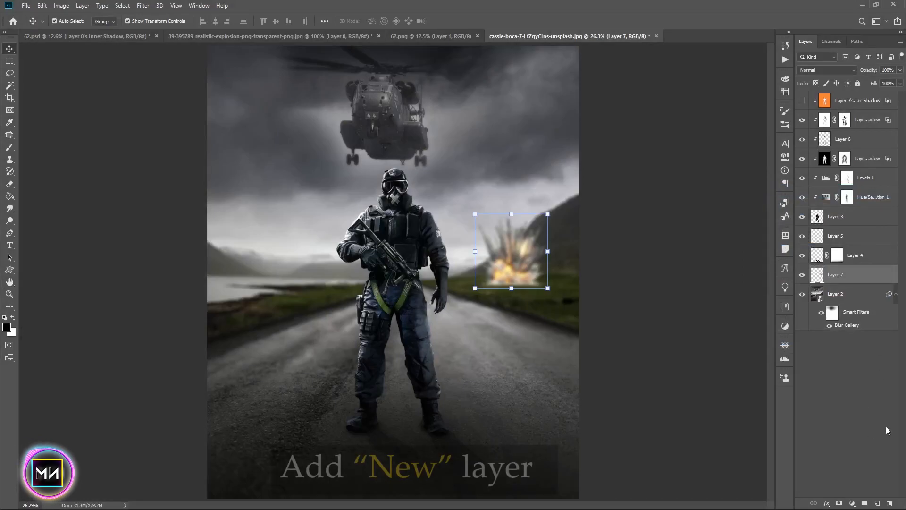
pyautogui.click(877, 504)
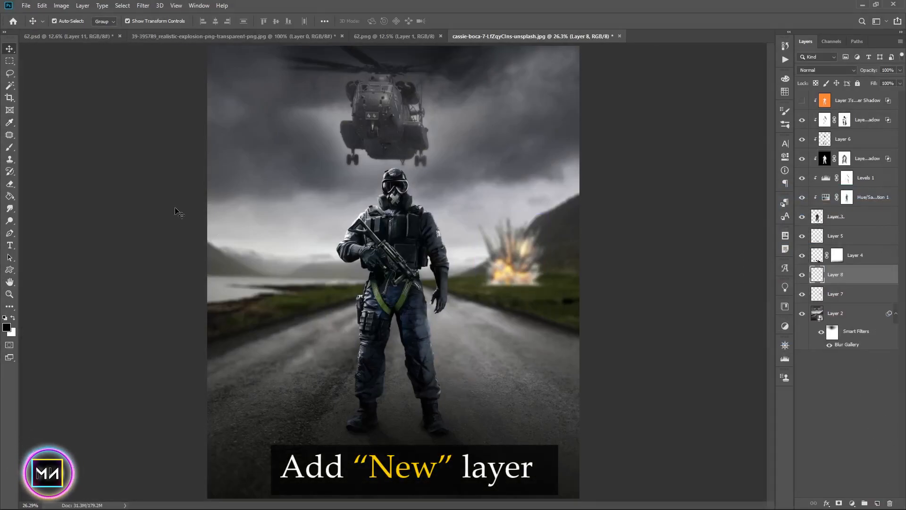
pyautogui.rightClick(9, 147)
pyautogui.click(114, 147)
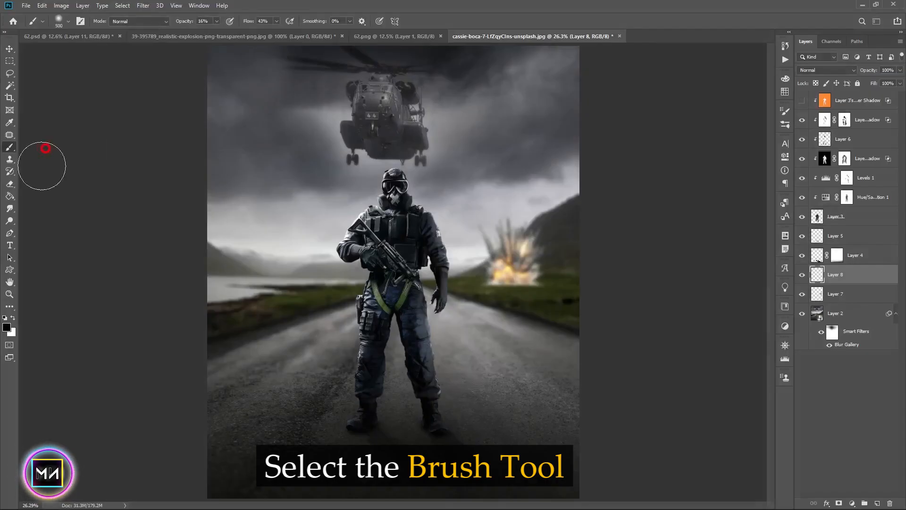
pyautogui.click(7, 326)
pyautogui.click(749, 175)
pyautogui.click(761, 282)
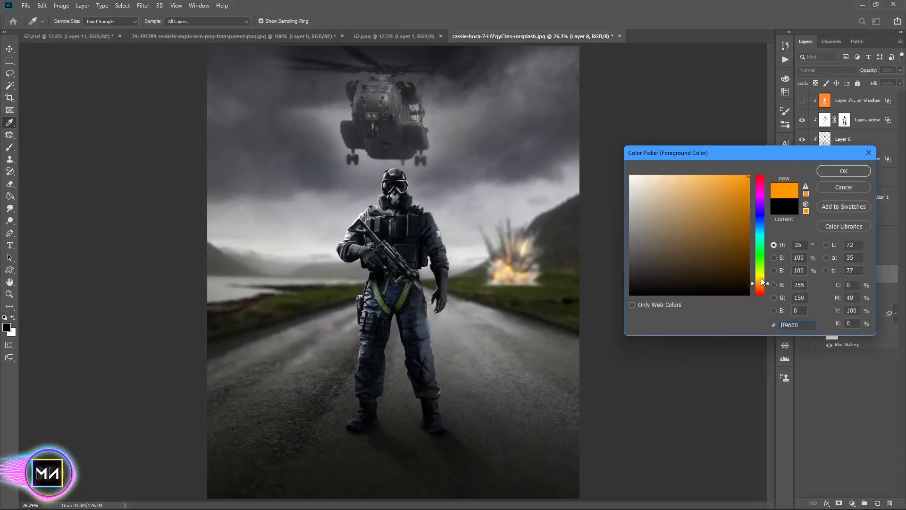
pyautogui.click(839, 172)
# Enlarge the brush to 1000 px and try changing the new layer's blend mode
pyautogui.press(']')
pyautogui.press(']')
pyautogui.press(']')
pyautogui.press(']')
pyautogui.press(']')
pyautogui.press(']')
pyautogui.press('[')
pyautogui.press('[')
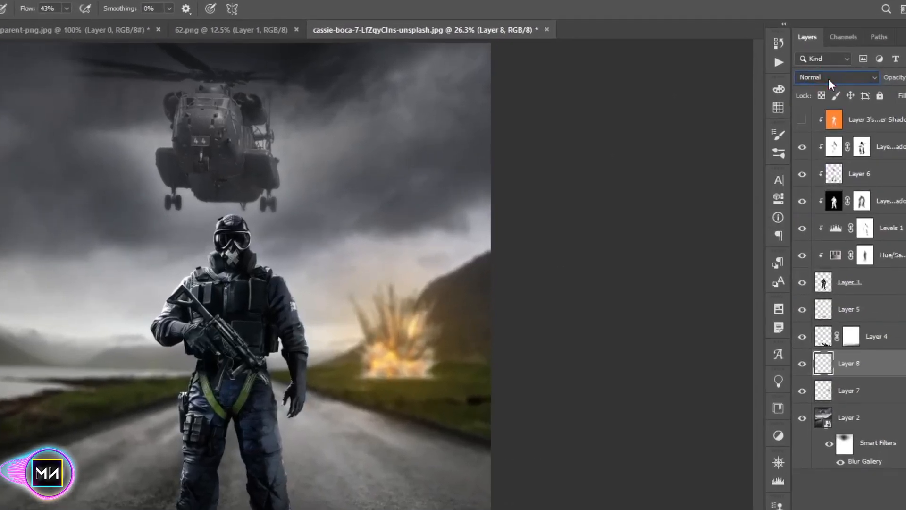
pyautogui.click(826, 69)
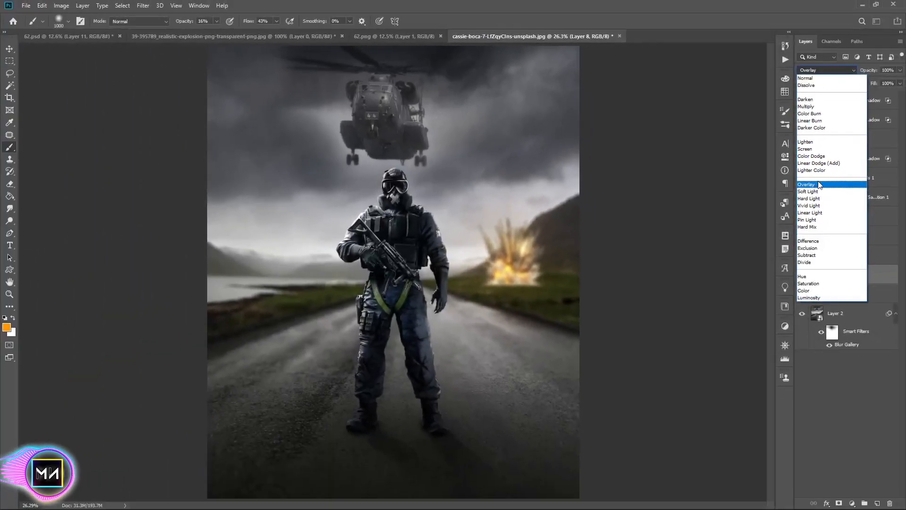
pyautogui.click(822, 236)
# Add another new layer and set its blend mode to Color
pyautogui.click(877, 503)
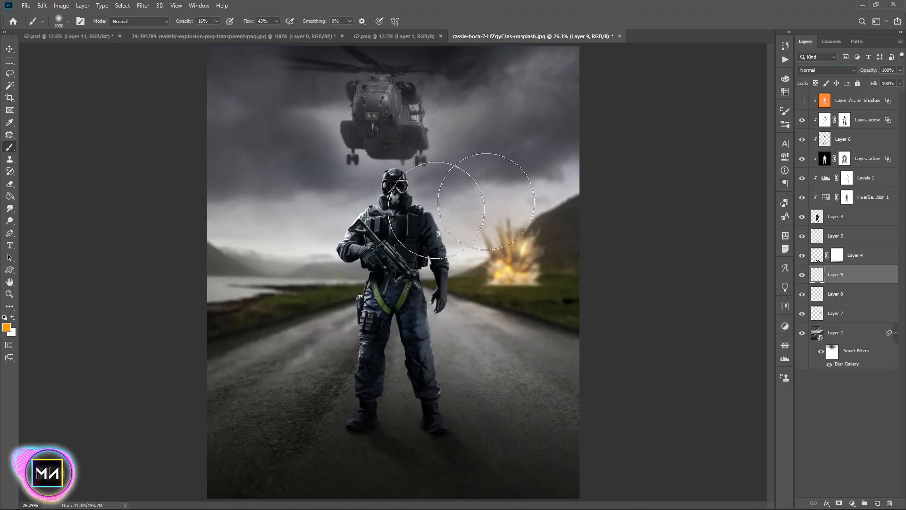
pyautogui.click(826, 70)
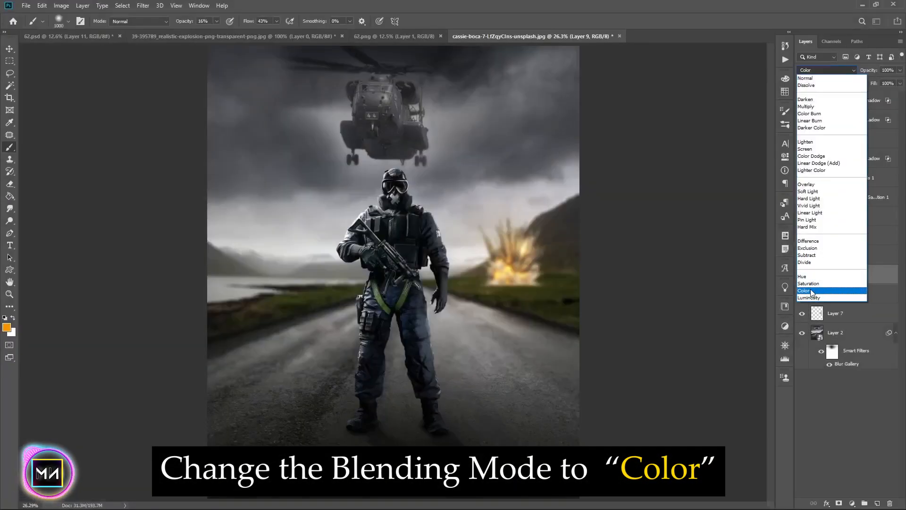
pyautogui.click(811, 291)
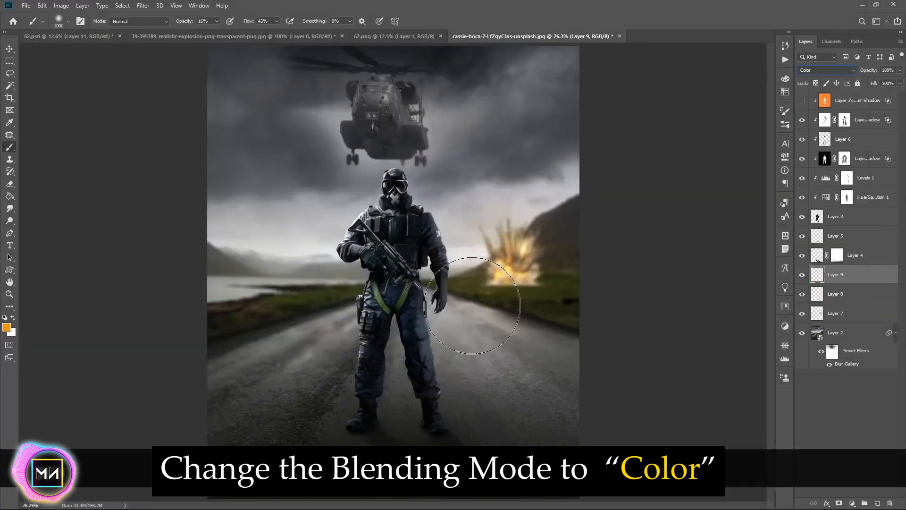
# Paint an orange glow over the road behind and right of the soldier with a 30% flow brush
pyautogui.press('[')
pyautogui.press('[')
pyautogui.press('[')
pyautogui.press('[')
pyautogui.press('[')
pyautogui.press('[')
pyautogui.press('[')
pyautogui.press('[')
pyautogui.moveTo(486, 300); pyautogui.dragTo(514, 312)
pyautogui.press(']')
pyautogui.moveTo(446, 306)
pyautogui.mouseDown()
pyautogui.moveTo(500, 329)
pyautogui.moveTo(510, 343)
pyautogui.mouseUp()
pyautogui.press(']')
pyautogui.press(']')
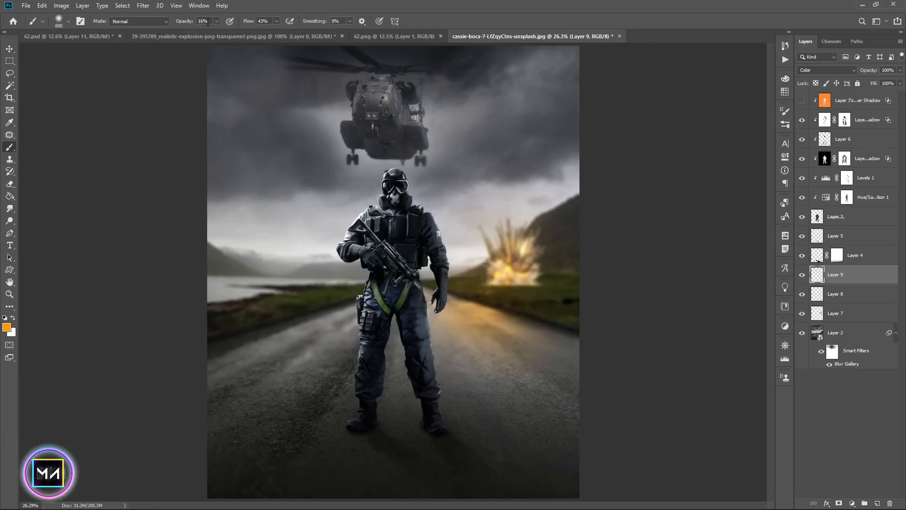
pyautogui.moveTo(245, 25); pyautogui.dragTo(244, 25)
pyautogui.moveTo(540, 352)
pyautogui.mouseDown()
pyautogui.moveTo(503, 309)
pyautogui.moveTo(571, 319)
pyautogui.moveTo(428, 306)
pyautogui.moveTo(401, 326)
pyautogui.moveTo(588, 364)
pyautogui.mouseUp()
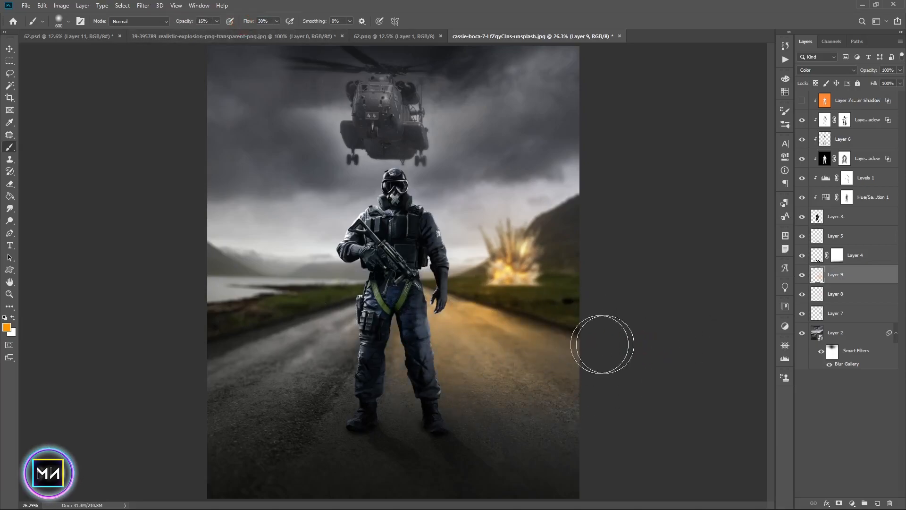
# Show and select the soldier's orange inner shadow layer
pyautogui.press('v')
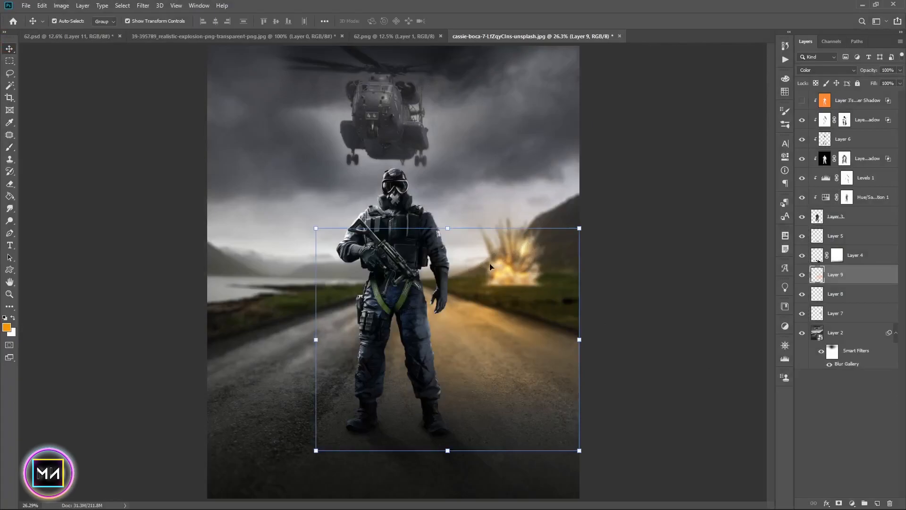
pyautogui.click(816, 405)
pyautogui.click(845, 104)
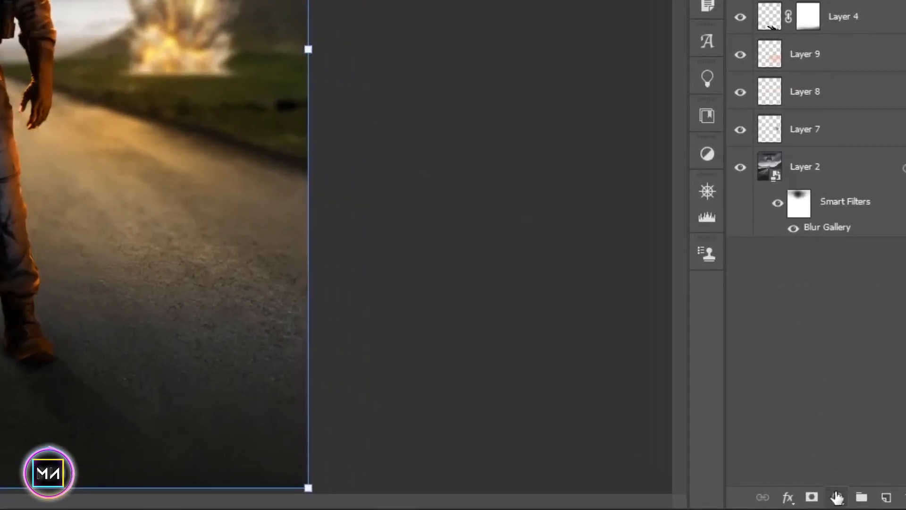
# Add a clipped Hue/Saturation adjustment with hue +10, saturation +1 and lightness -6
pyautogui.click(851, 503)
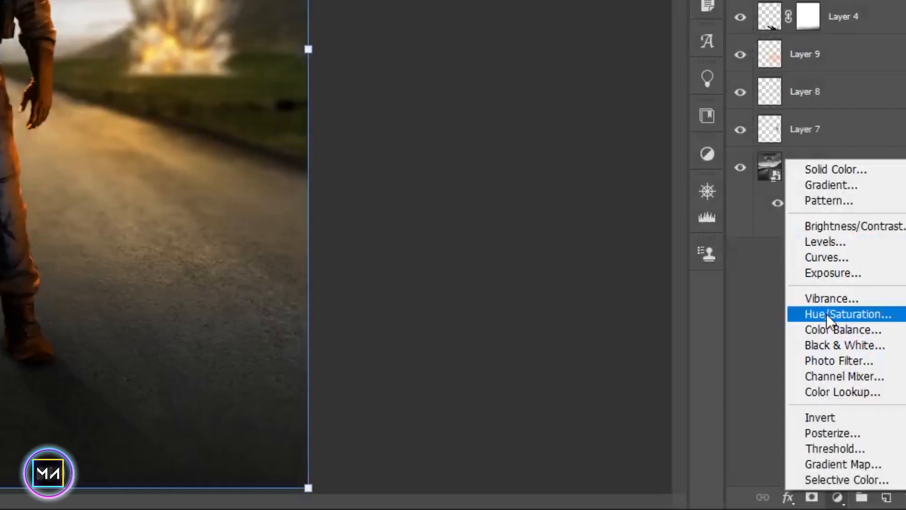
pyautogui.click(847, 406)
pyautogui.click(703, 310)
pyautogui.moveTo(709, 206); pyautogui.dragTo(715, 205)
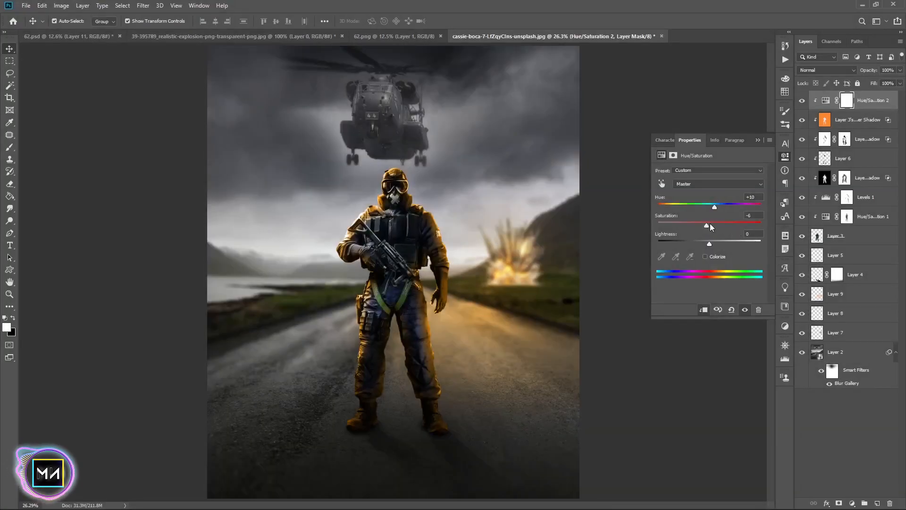
pyautogui.moveTo(709, 240); pyautogui.dragTo(707, 240)
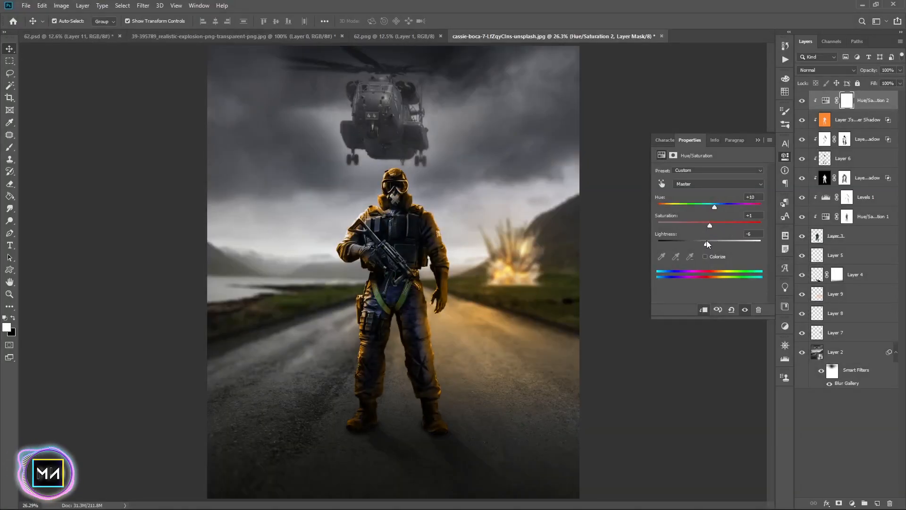
# Add a layer mask to the orange inner shadow layer and paint out the soldier's lower body with a black 27% opacity brush
pyautogui.click(842, 121)
pyautogui.click(839, 503)
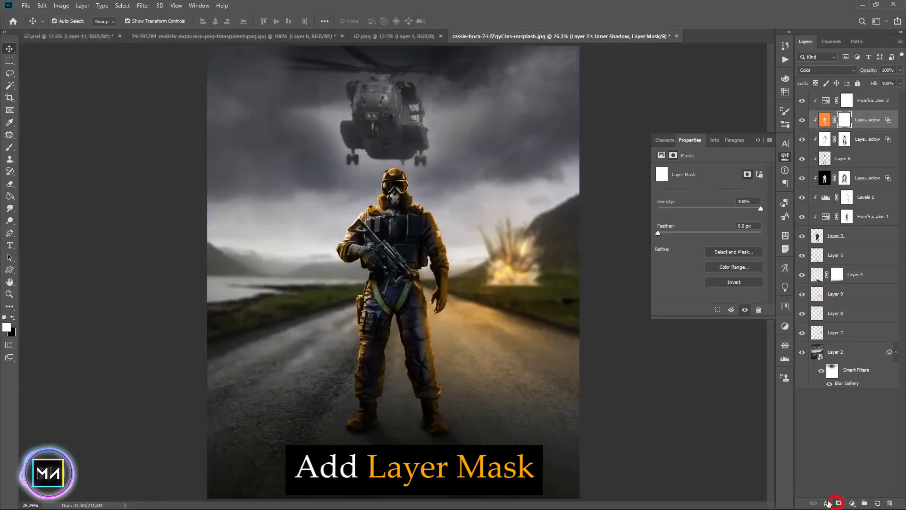
pyautogui.click(10, 150)
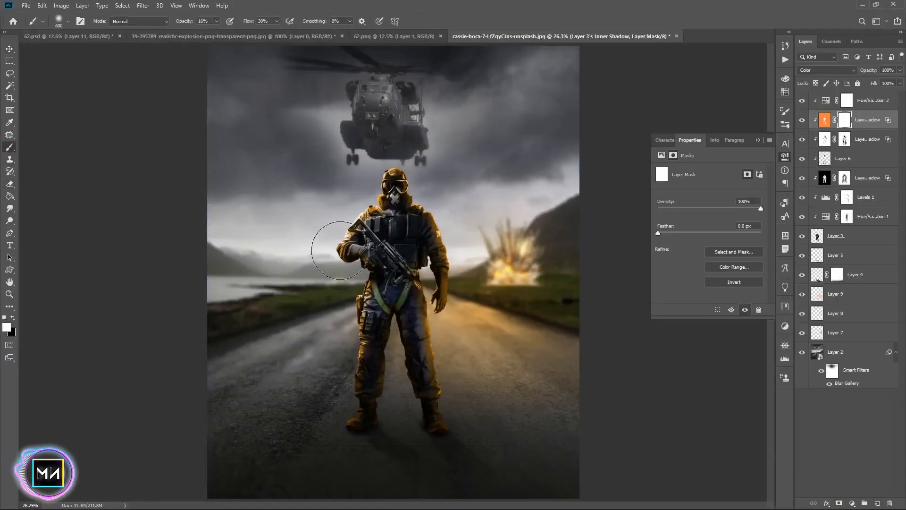
pyautogui.click(13, 317)
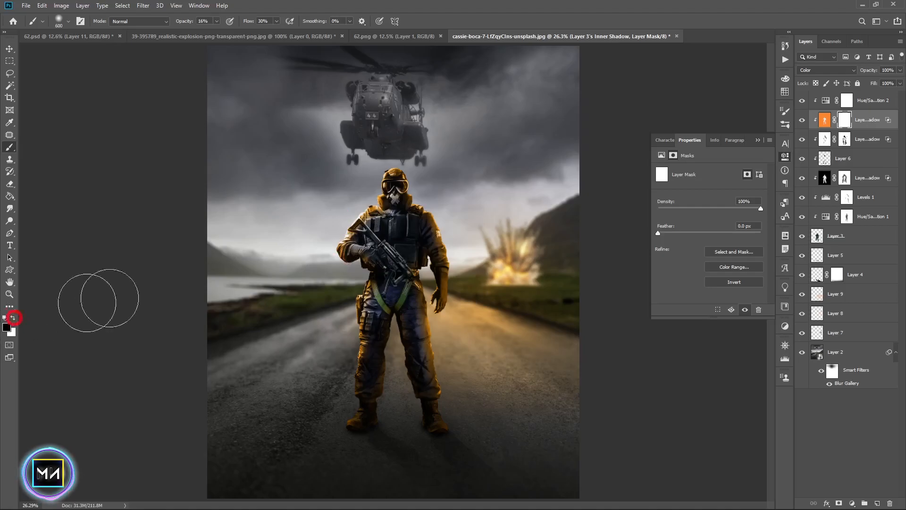
pyautogui.moveTo(349, 258)
pyautogui.mouseDown()
pyautogui.moveTo(351, 205)
pyautogui.moveTo(354, 361)
pyautogui.moveTo(356, 283)
pyautogui.moveTo(369, 342)
pyautogui.moveTo(352, 391)
pyautogui.moveTo(351, 248)
pyautogui.mouseUp()
pyautogui.moveTo(191, 28); pyautogui.dragTo(195, 28)
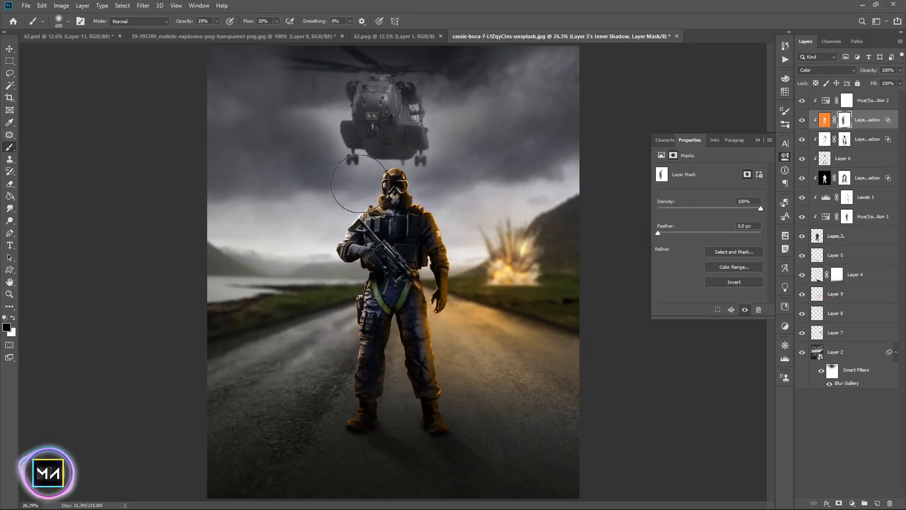
pyautogui.press('[')
pyautogui.press('[')
pyautogui.press('[')
pyautogui.press('2')
pyautogui.press('7')
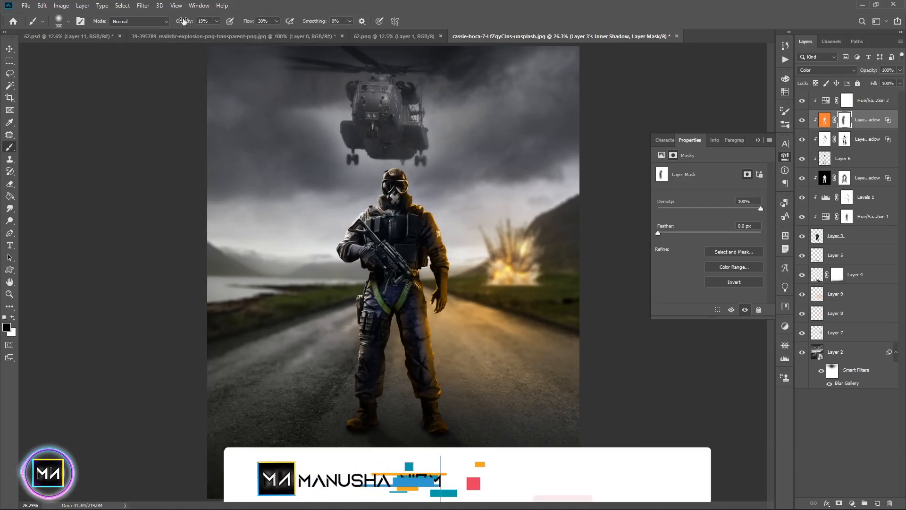
pyautogui.moveTo(437, 425); pyautogui.dragTo(374, 426)
pyautogui.moveTo(406, 280)
pyautogui.mouseDown()
pyautogui.moveTo(424, 306)
pyautogui.moveTo(393, 304)
pyautogui.moveTo(416, 319)
pyautogui.mouseUp()
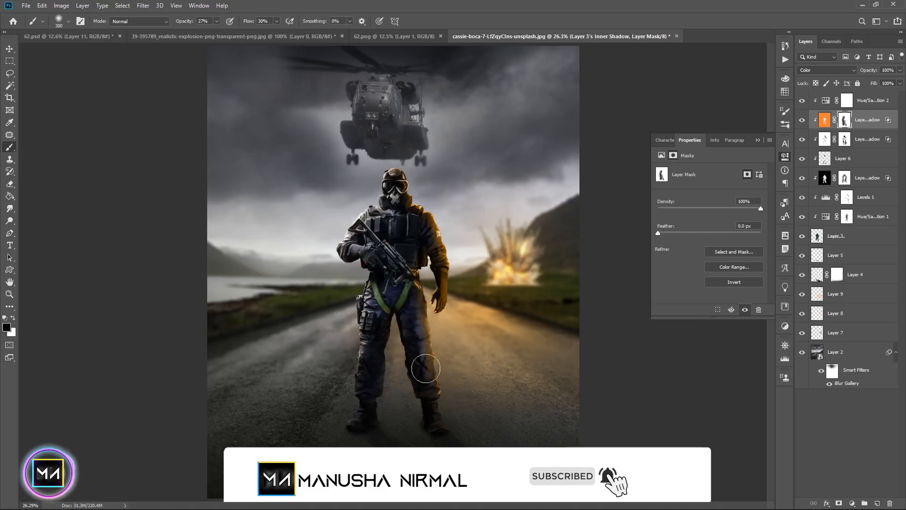
# Paint further on the inner shadow mask around the soldier's right hand with a smaller brush
pyautogui.hotkey('ctrl', '=')
pyautogui.hotkey('ctrl', '=')
pyautogui.press('space')
pyautogui.hotkey('ctrl', '=')
pyautogui.moveTo(510, 350); pyautogui.dragTo(335, 312)
pyautogui.press('[')
pyautogui.press('[')
pyautogui.press('space')
pyautogui.moveTo(271, 140); pyautogui.dragTo(259, 281)
pyautogui.moveTo(224, 169); pyautogui.dragTo(265, 225)
pyautogui.press('space')
pyautogui.press('[')
pyautogui.press('[')
pyautogui.press('[')
pyautogui.moveTo(319, 357)
pyautogui.mouseDown()
pyautogui.moveTo(293, 250)
pyautogui.moveTo(307, 356)
pyautogui.mouseUp()
pyautogui.press('[')
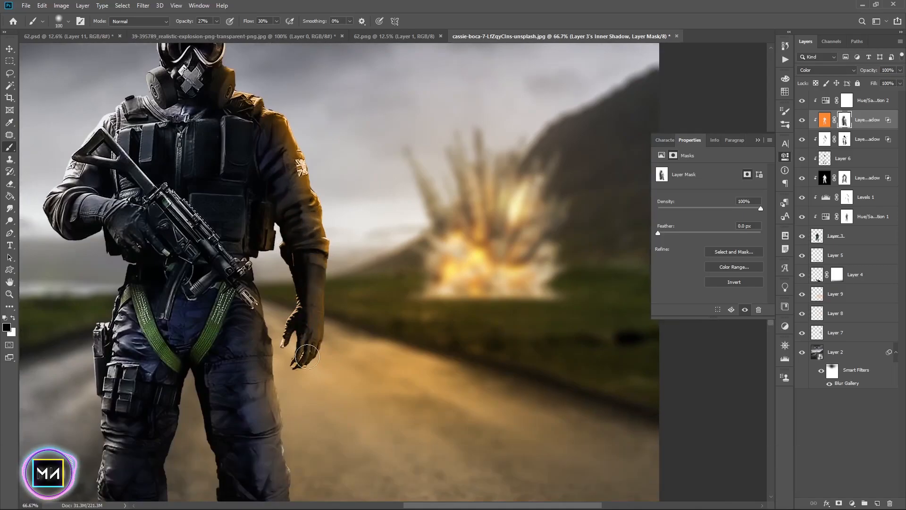
pyautogui.press(']')
pyautogui.press(']')
pyautogui.press('space')
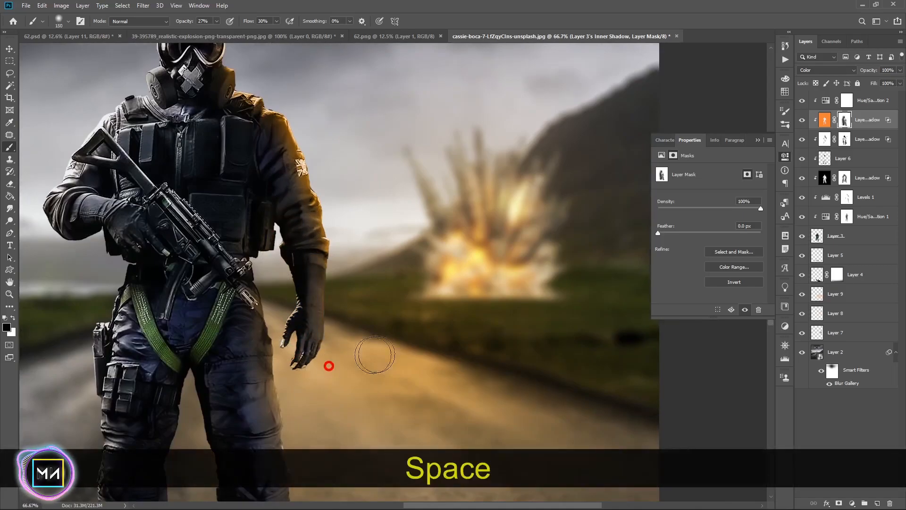
pyautogui.hotkey('ctrl', '-')
pyautogui.hotkey('ctrl', '-')
pyautogui.hotkey('ctrl', '-')
pyautogui.hotkey('ctrl', '+')
# Set the soldier's top Hue/Saturation adjustment to saturation +31 and lightness -1
pyautogui.click(840, 435)
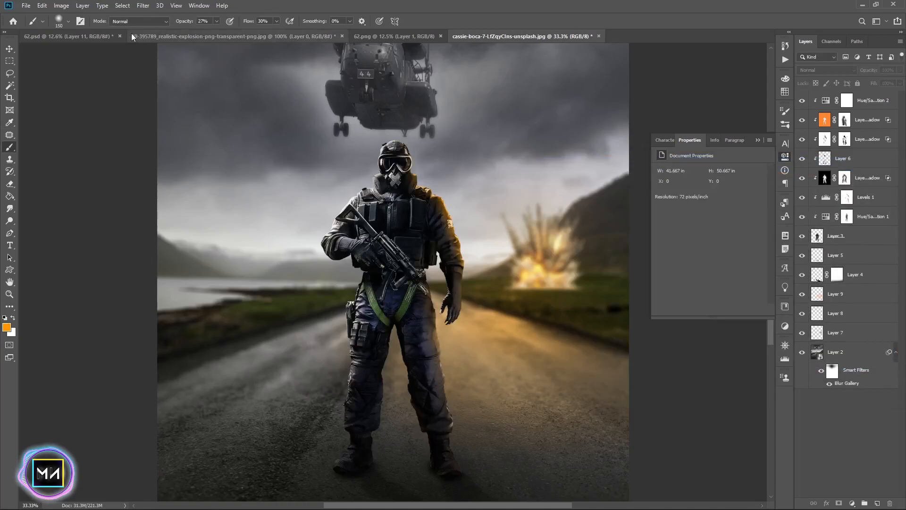
pyautogui.click(824, 102)
pyautogui.moveTo(706, 246); pyautogui.dragTo(724, 224)
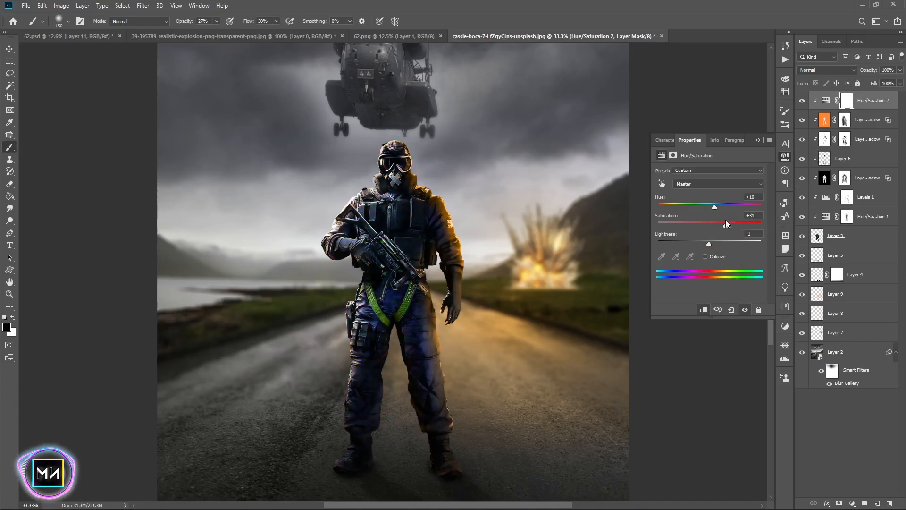
pyautogui.moveTo(725, 225); pyautogui.dragTo(733, 225)
pyautogui.click(757, 140)
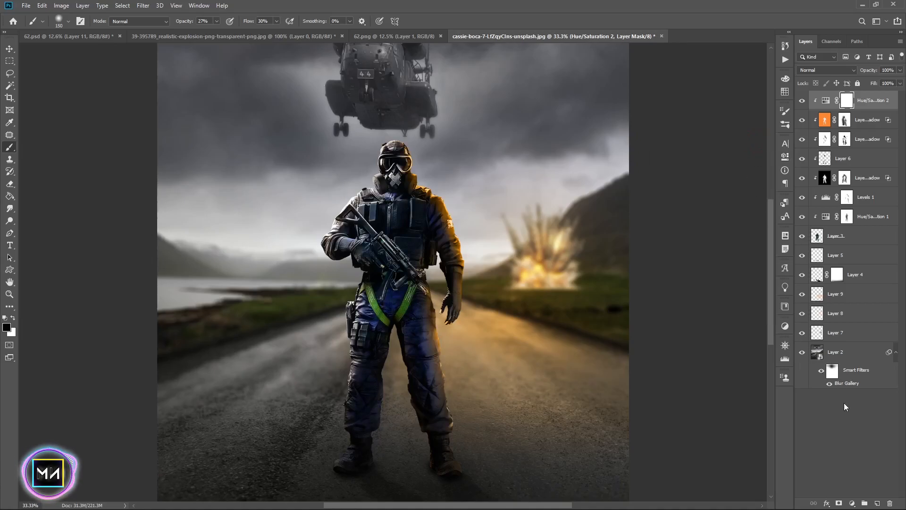
# Bring the dry ice smoke image into the composition, set it to Screen at 40% opacity and stretch it over the road
pyautogui.click(867, 400)
pyautogui.click(845, 121)
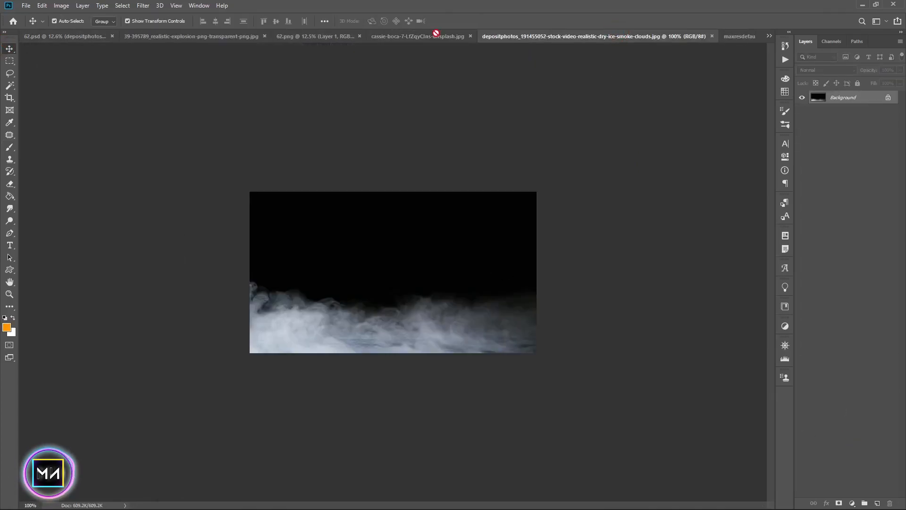
pyautogui.moveTo(437, 34); pyautogui.dragTo(628, 347)
pyautogui.moveTo(573, 372); pyautogui.dragTo(575, 389)
pyautogui.click(826, 70)
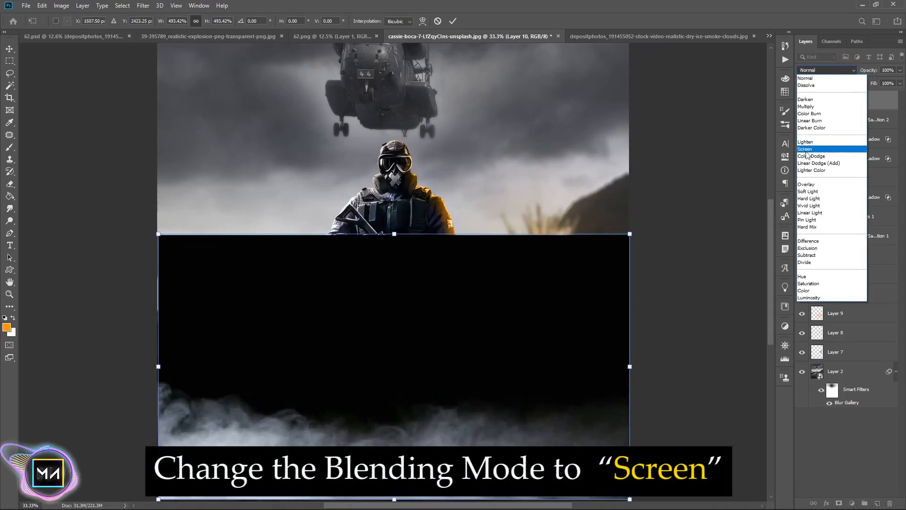
pyautogui.click(805, 148)
pyautogui.moveTo(394, 234); pyautogui.dragTo(394, 133)
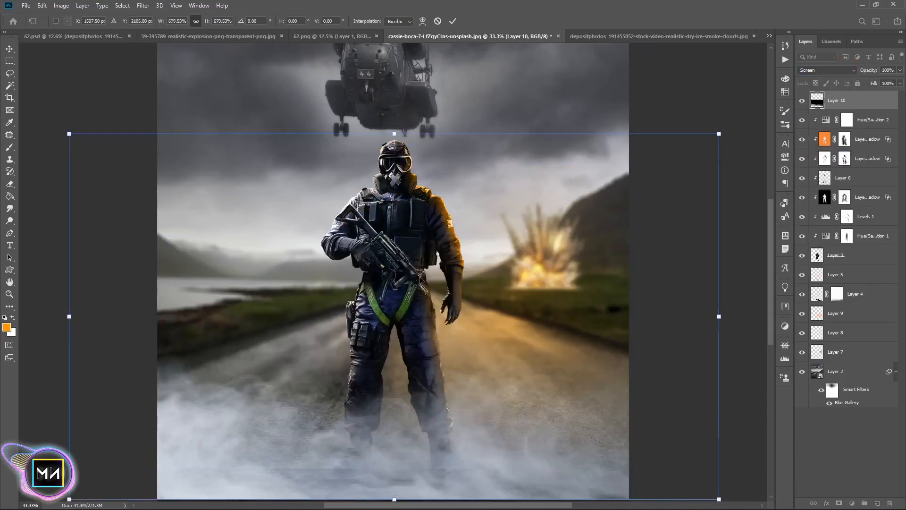
pyautogui.press('Return')
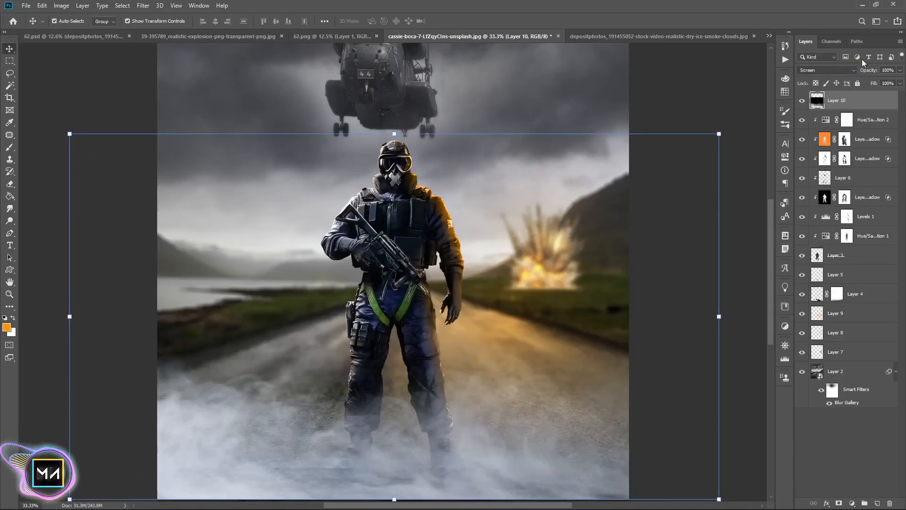
pyautogui.moveTo(851, 71); pyautogui.dragTo(841, 69)
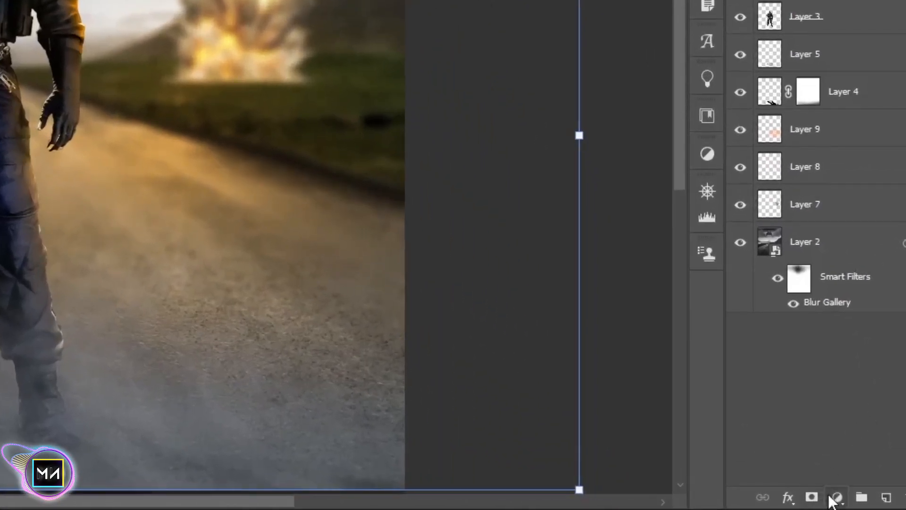
# Add a clipped, colorized Hue/Saturation adjustment to the smoke with hue 40, saturation 25 and lightness -51
pyautogui.click(836, 497)
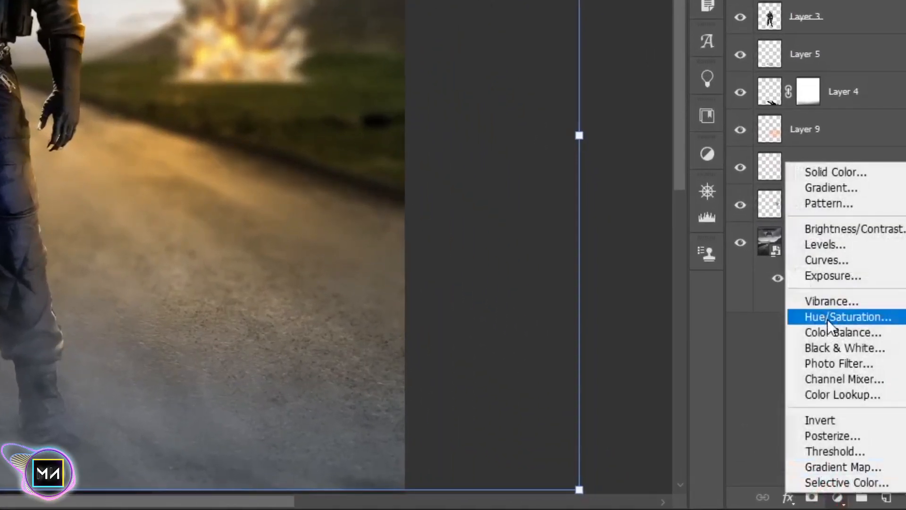
pyautogui.click(828, 316)
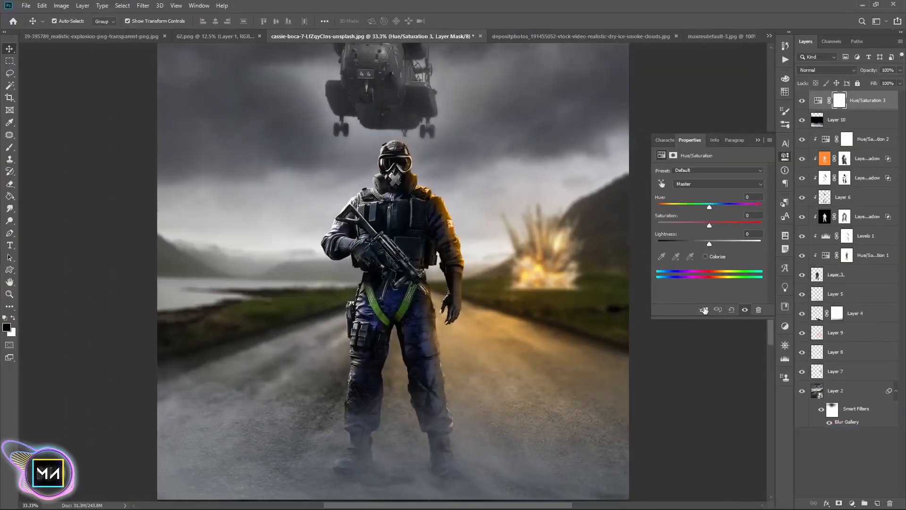
pyautogui.click(704, 310)
pyautogui.click(707, 256)
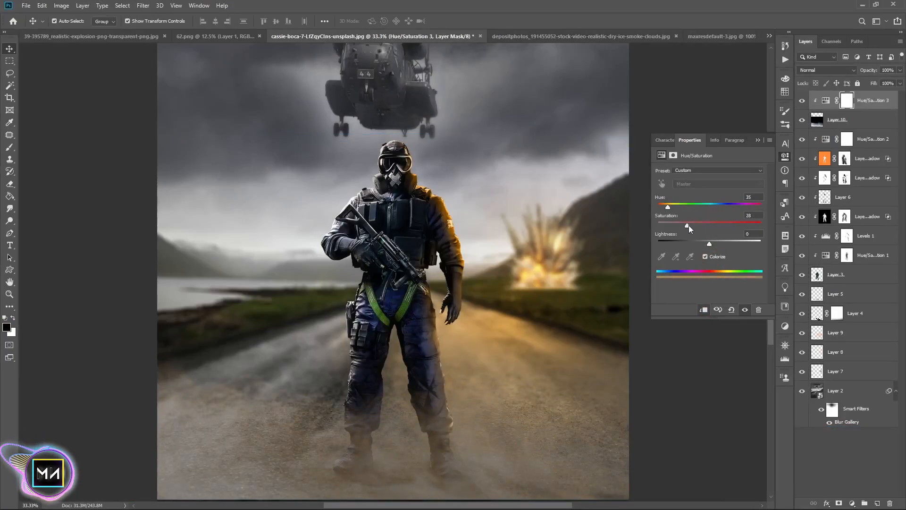
pyautogui.moveTo(706, 243); pyautogui.dragTo(661, 208)
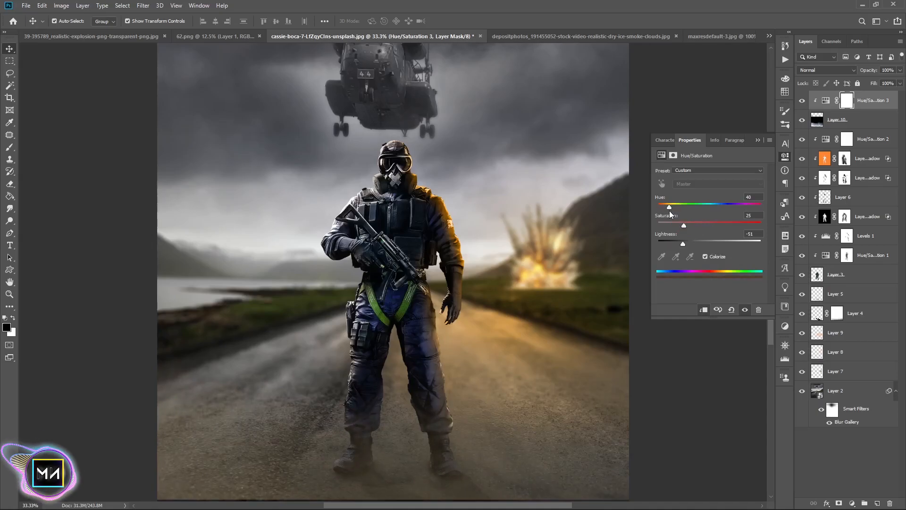
pyautogui.click(755, 139)
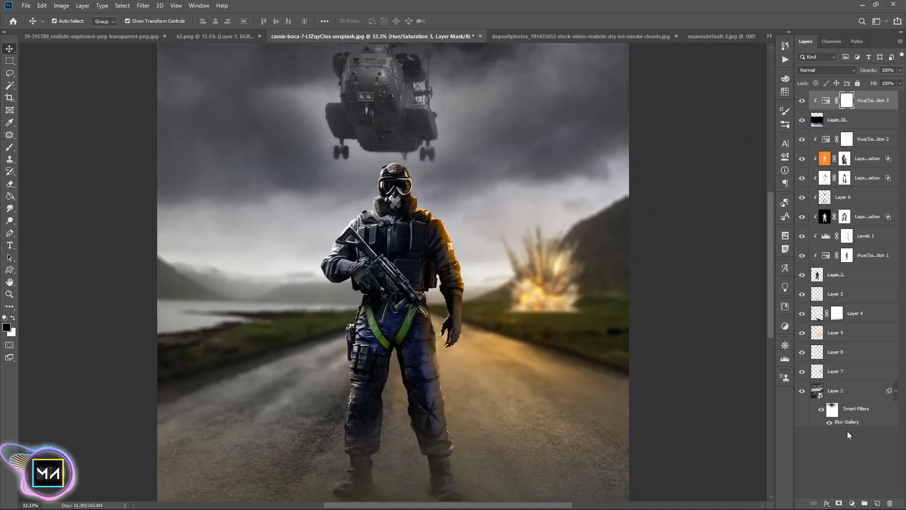
# Place the maxresdefault-3 particles image above the background road layer, set to Screen at 40% opacity
pyautogui.hotkey('ctrl', '0')
pyautogui.hotkey('ctrl', '=')
pyautogui.hotkey('ctrl', '=')
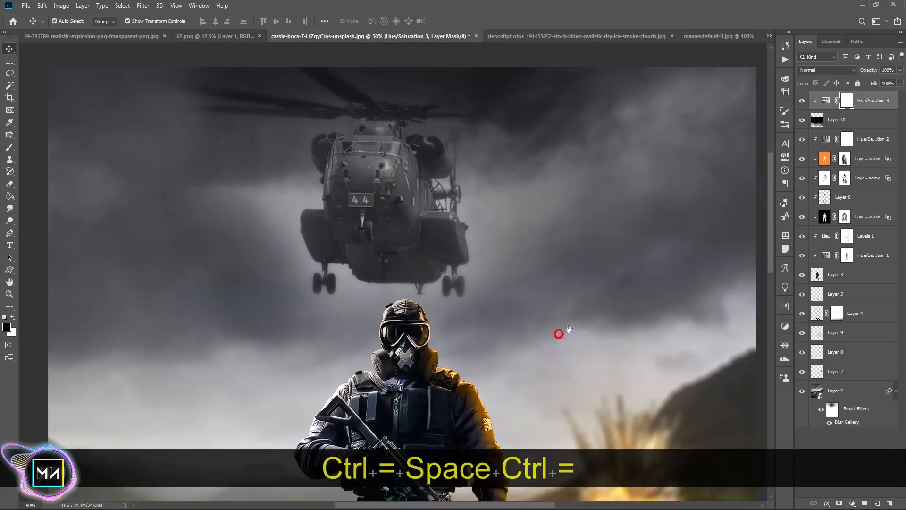
pyautogui.hotkey('ctrl', '0')
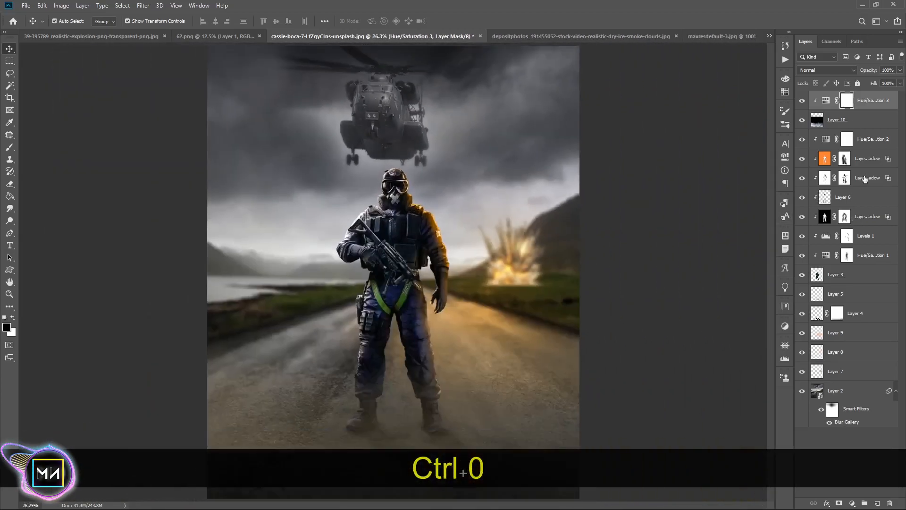
pyautogui.click(857, 312)
pyautogui.click(839, 359)
pyautogui.click(843, 372)
pyautogui.doubleClick(817, 396)
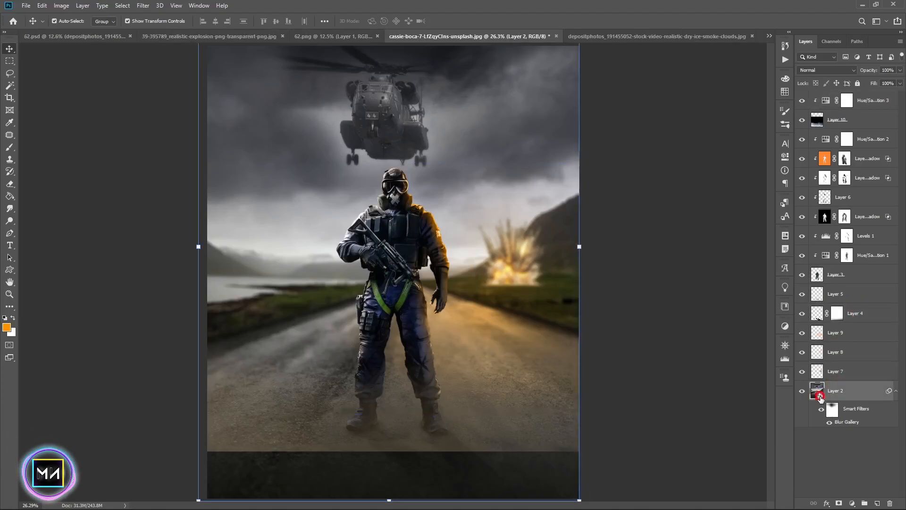
pyautogui.click(749, 36)
pyautogui.click(609, 36)
pyautogui.click(712, 36)
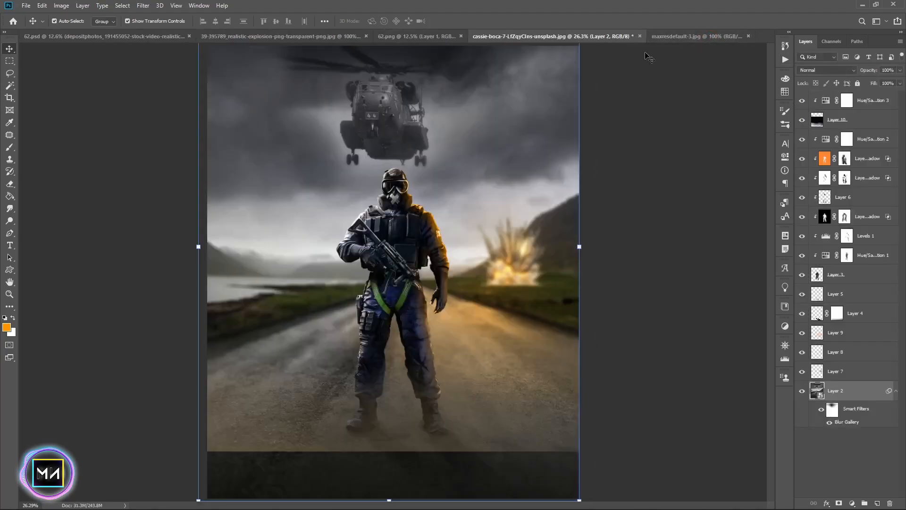
pyautogui.click(675, 37)
pyautogui.moveTo(539, 33); pyautogui.dragTo(552, 161)
pyautogui.click(814, 71)
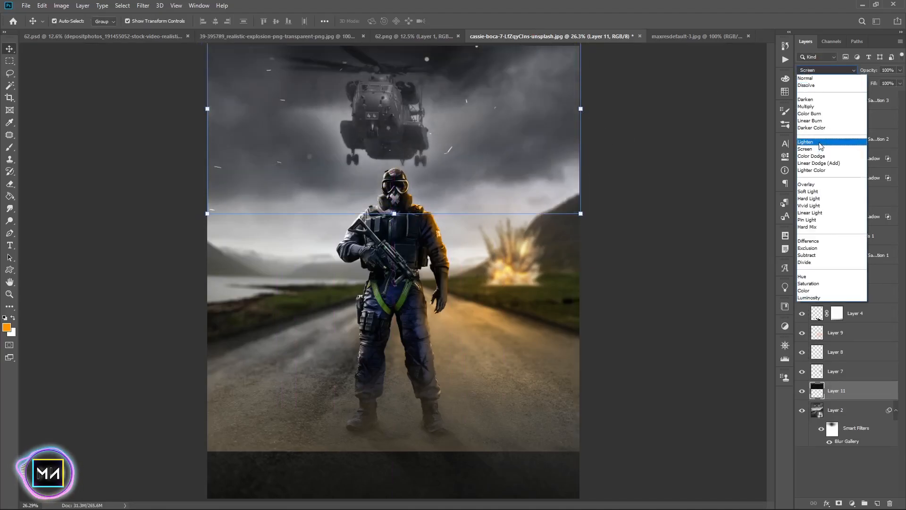
pyautogui.click(811, 148)
pyautogui.moveTo(876, 71); pyautogui.dragTo(856, 71)
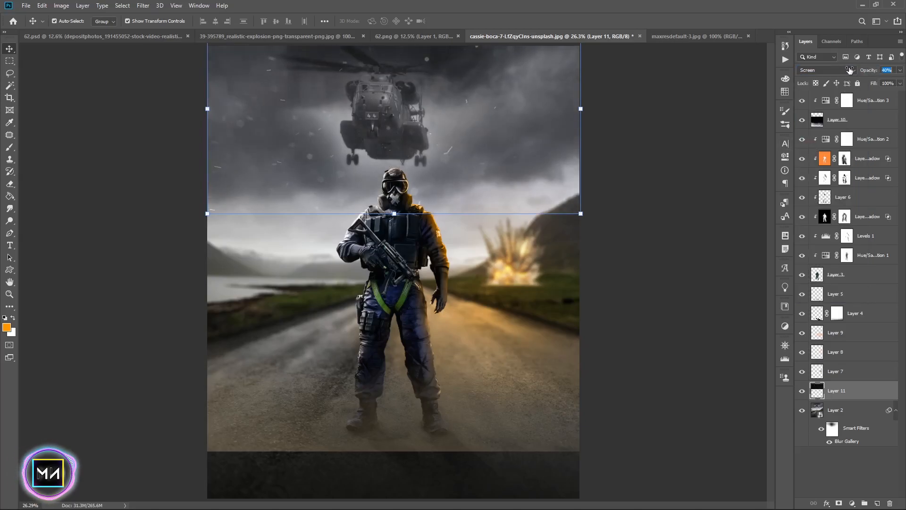
# Move the smoke layer above its Hue/Saturation adjustment and undo the move
pyautogui.click(693, 170)
pyautogui.hotkey('ctrl', '-')
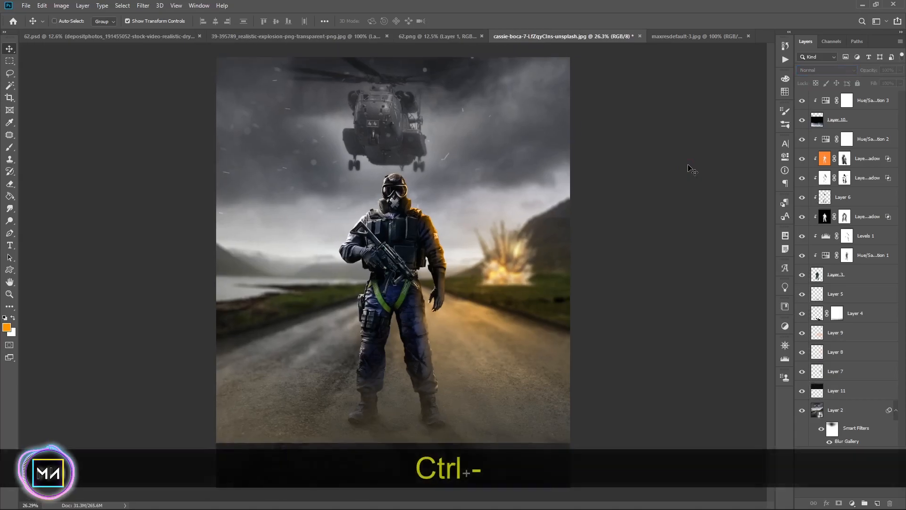
pyautogui.click(850, 122)
pyautogui.moveTo(850, 122); pyautogui.dragTo(842, 106)
pyautogui.press('alt')
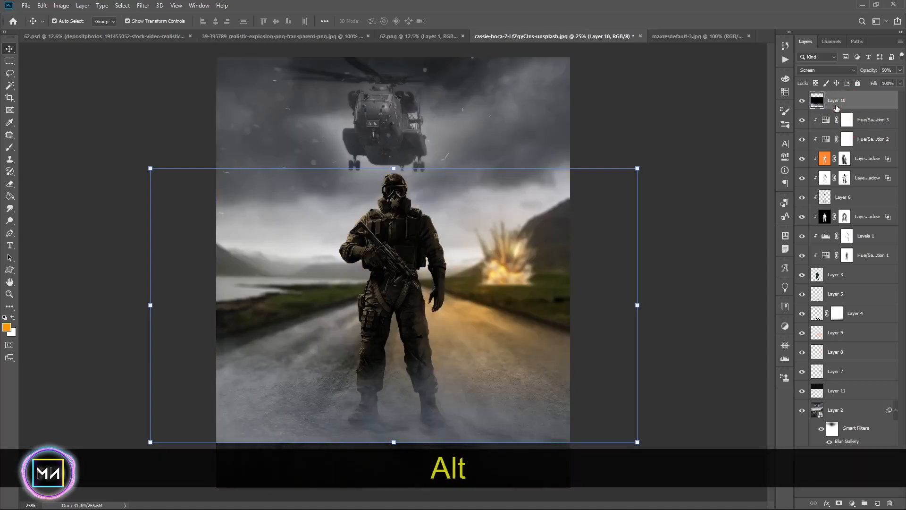
pyautogui.press('ctrl')
pyautogui.hotkey('ctrl', 'z')
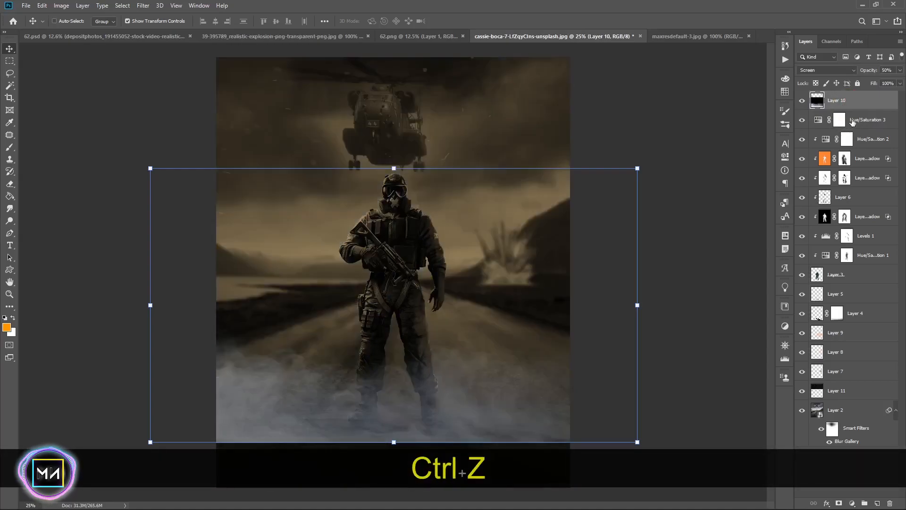
pyautogui.hotkey('ctrl', 'z')
# Duplicate the particles layer, move the copy to the top of the layer stack and shift it lower
pyautogui.moveTo(852, 395)
pyautogui.mouseDown()
pyautogui.moveTo(867, 98)
pyautogui.moveTo(867, 389)
pyautogui.mouseUp()
pyautogui.hotkey('ctrl', 'j')
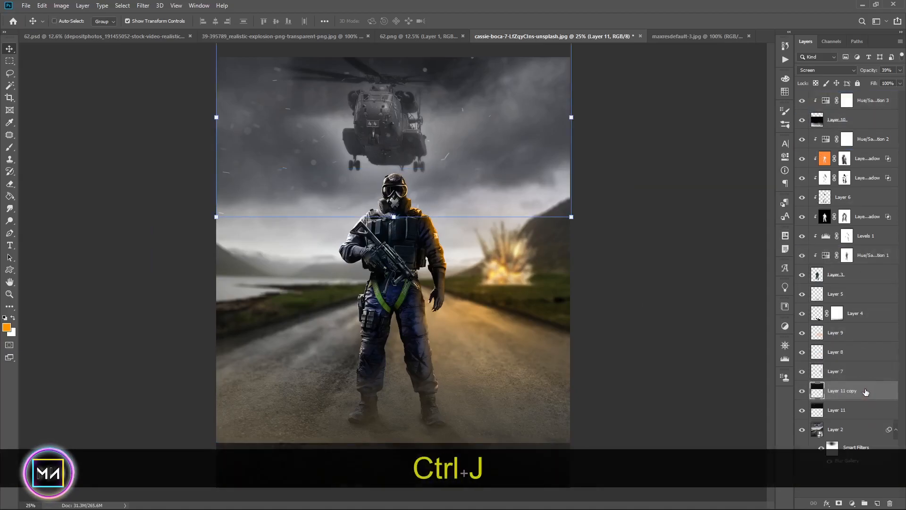
pyautogui.moveTo(418, 140); pyautogui.dragTo(410, 222)
pyautogui.moveTo(565, 303); pyautogui.dragTo(879, 329)
pyautogui.moveTo(481, 224)
pyautogui.mouseDown()
pyautogui.moveTo(487, 236)
pyautogui.moveTo(479, 230)
pyautogui.mouseUp()
# Move the smoke layer lower on the road, toggling the top layers' visibility while positioning it
pyautogui.moveTo(802, 101); pyautogui.dragTo(806, 157)
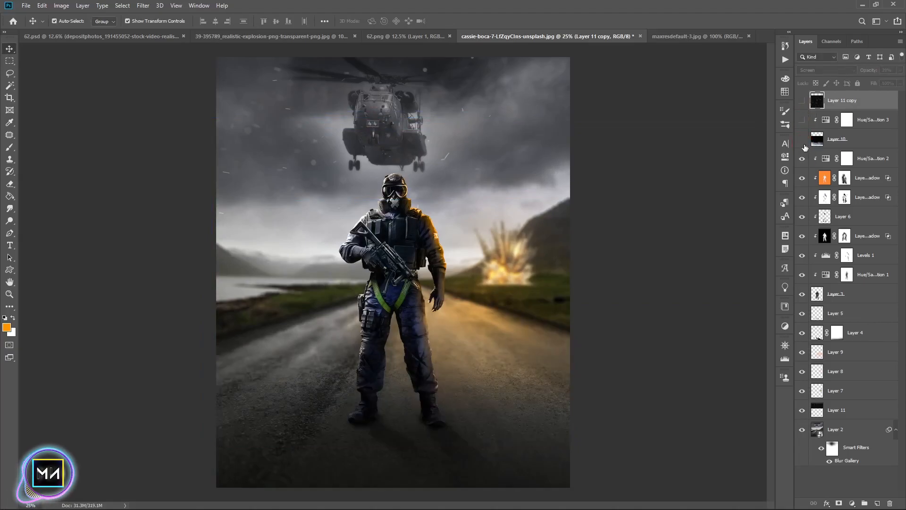
pyautogui.click(802, 139)
pyautogui.click(845, 138)
pyautogui.moveTo(436, 406); pyautogui.dragTo(444, 478)
pyautogui.click(801, 119)
pyautogui.click(802, 101)
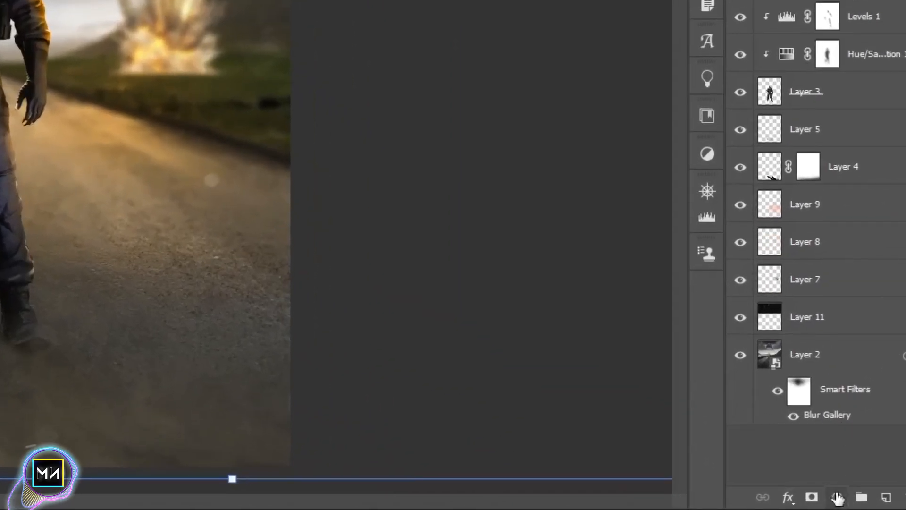
# Add a clipped Hue/Saturation adjustment above the particles copy, colorized with hue 40 and saturation 74
pyautogui.click(852, 503)
pyautogui.click(827, 315)
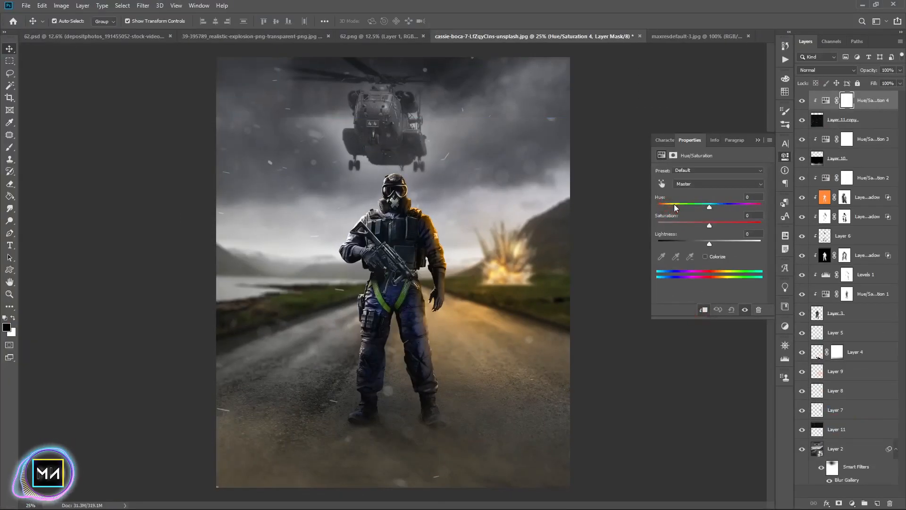
pyautogui.moveTo(674, 203); pyautogui.dragTo(672, 204)
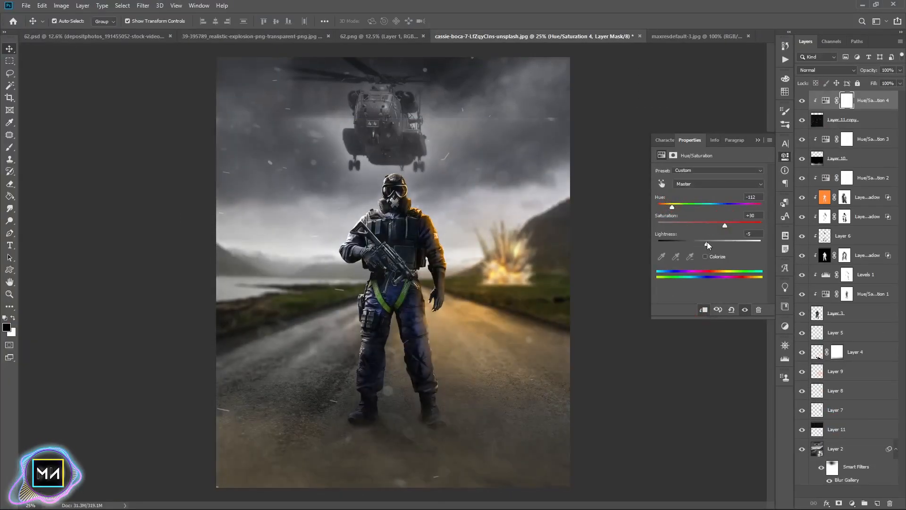
pyautogui.click(705, 256)
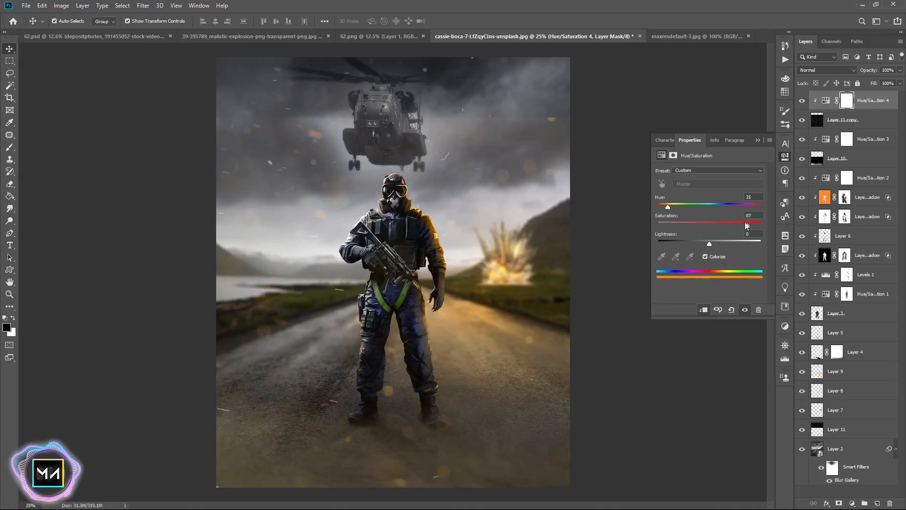
pyautogui.moveTo(672, 208); pyautogui.dragTo(670, 208)
pyautogui.moveTo(730, 220); pyautogui.dragTo(734, 223)
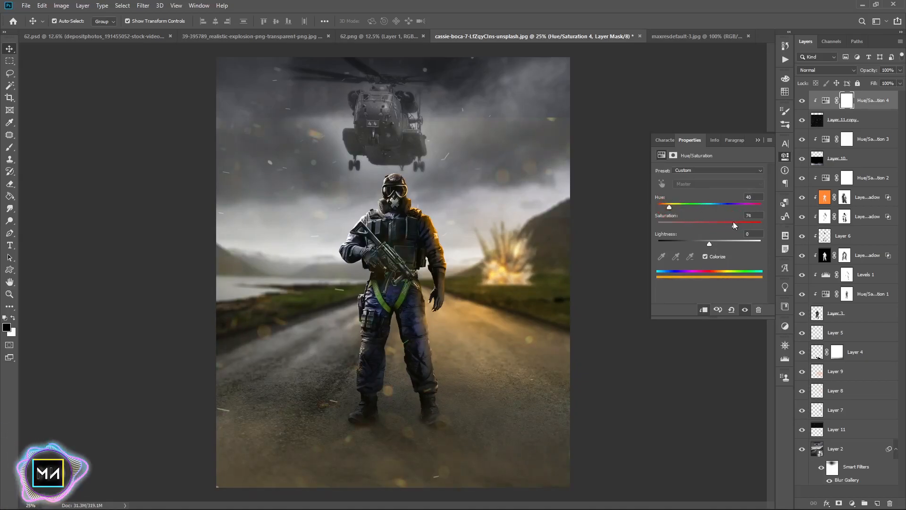
pyautogui.click(758, 141)
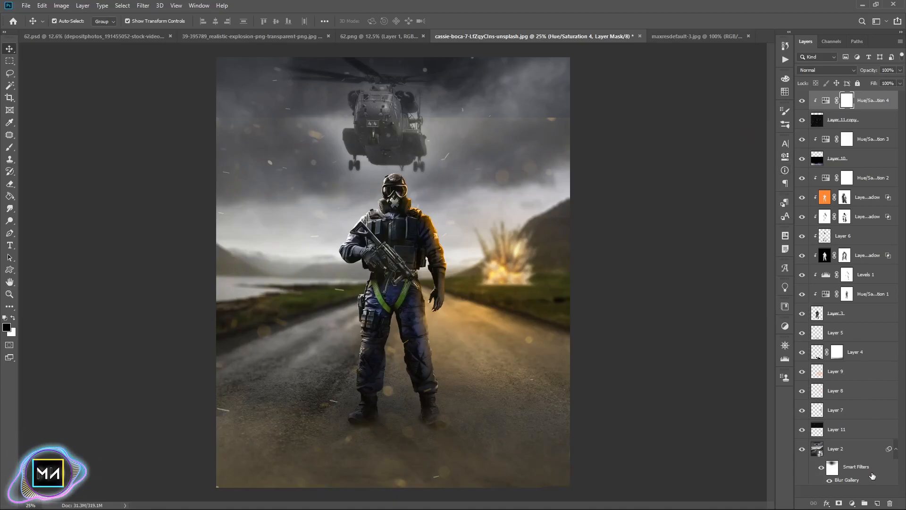
# Add a layer mask to the Layer 11 copy and brush over it with a large soft brush to fade the particles
pyautogui.click(846, 119)
pyautogui.click(839, 501)
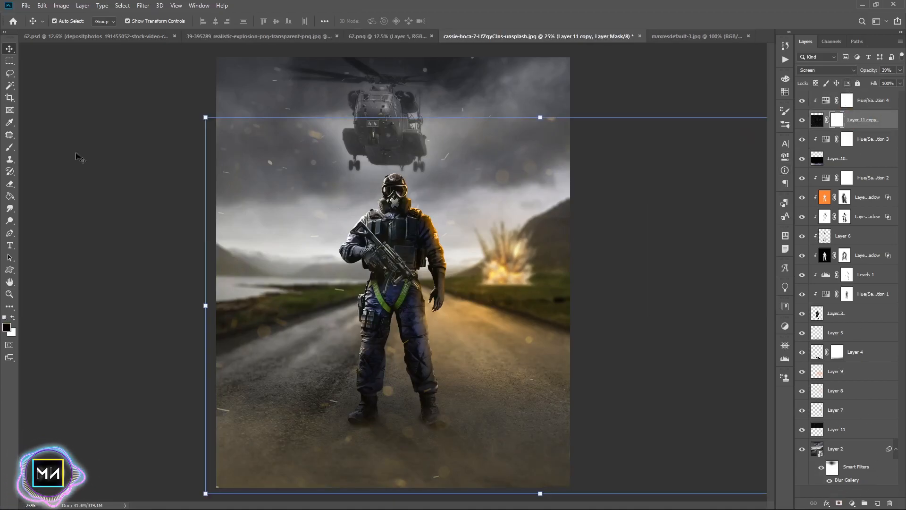
pyautogui.click(9, 149)
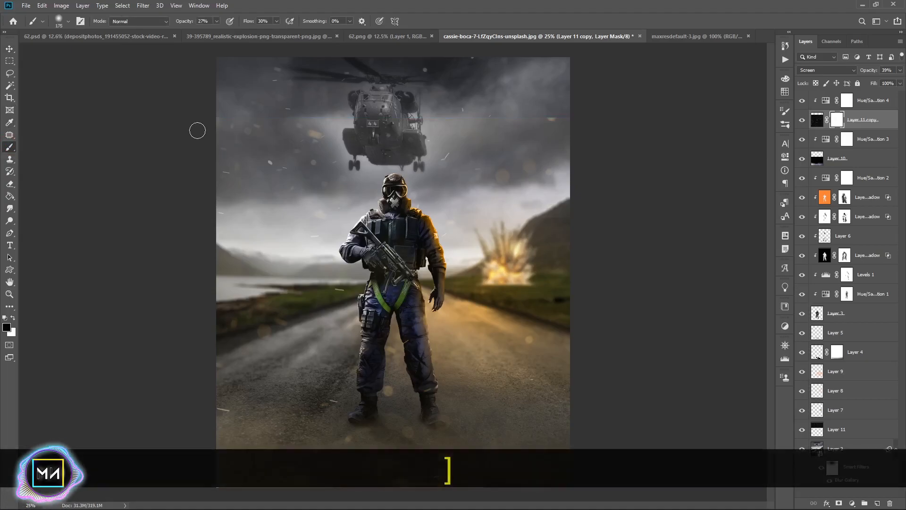
pyautogui.moveTo(692, 132)
pyautogui.mouseDown()
pyautogui.moveTo(502, 144)
pyautogui.moveTo(523, 456)
pyautogui.moveTo(220, 435)
pyautogui.moveTo(657, 392)
pyautogui.mouseUp()
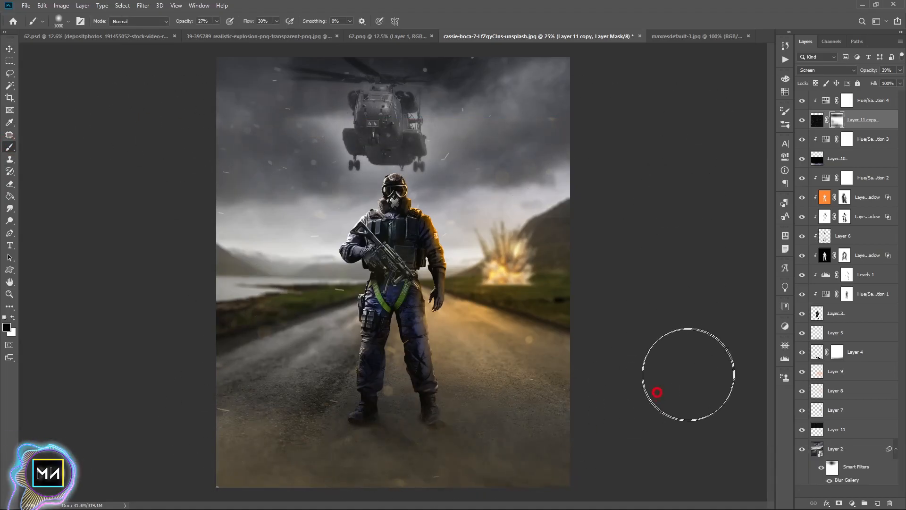
# Add a layer mask to Layer 11 and reduce the brush size for masking it
pyautogui.click(845, 429)
pyautogui.click(839, 503)
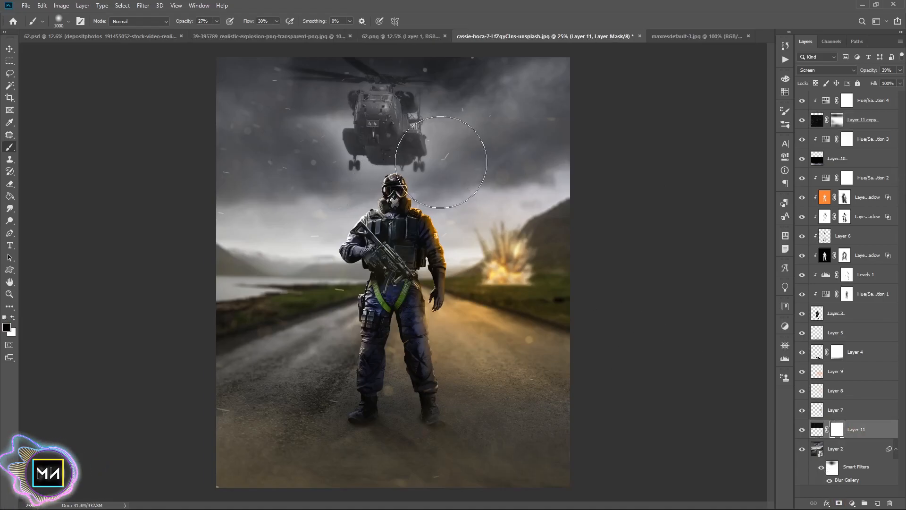
pyautogui.press('[')
pyautogui.press('[')
pyautogui.press('[')
pyautogui.press('[')
pyautogui.press('[')
pyautogui.press('[')
pyautogui.press('[')
pyautogui.press('[')
pyautogui.press('[')
pyautogui.press('[')
pyautogui.press('[')
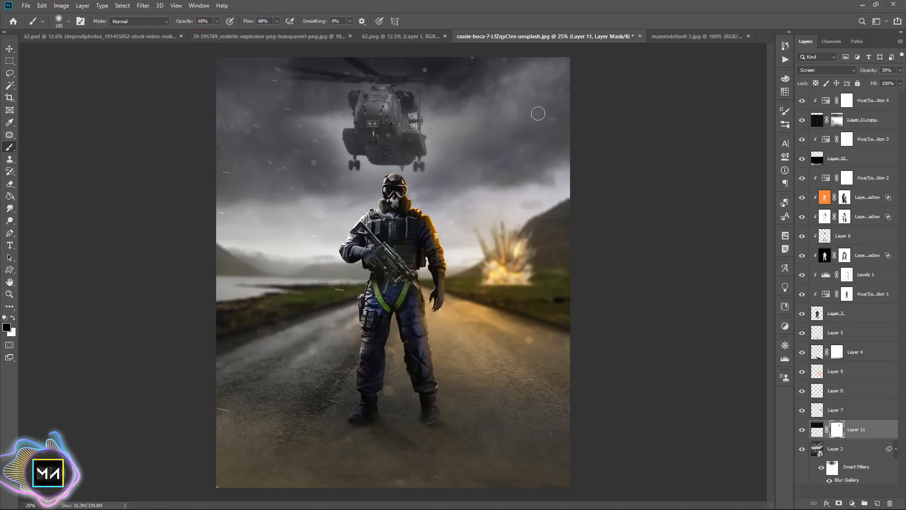
pyautogui.click(833, 120)
pyautogui.press(']')
pyautogui.press(']')
pyautogui.press(']')
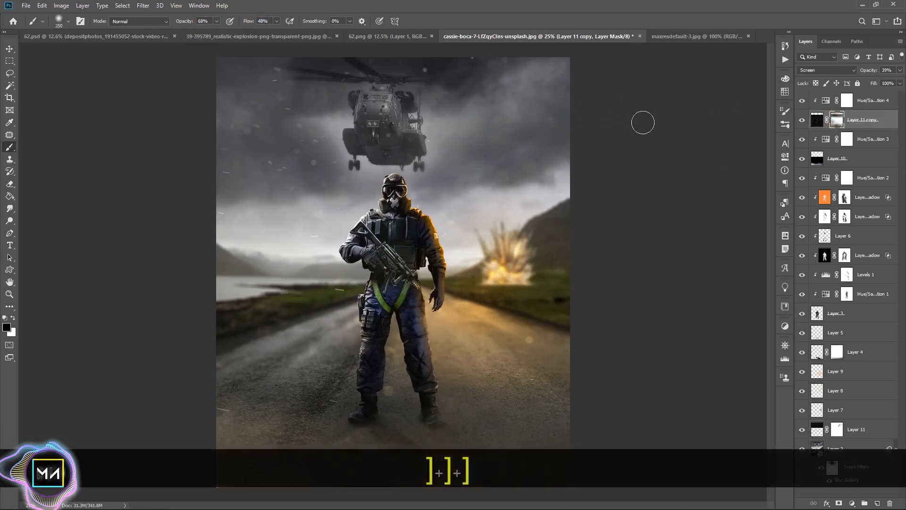
pyautogui.hotkey('ctrl', '-')
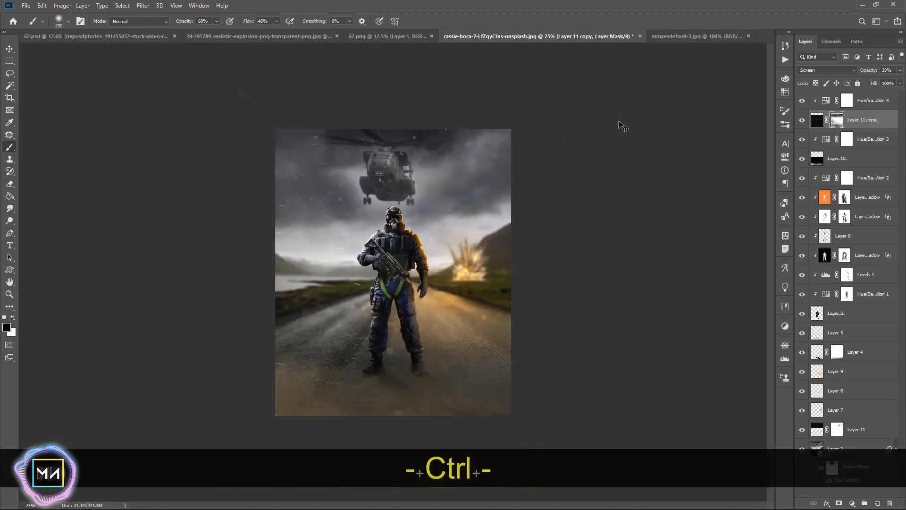
pyautogui.hotkey('ctrl', '0')
pyautogui.click(12, 50)
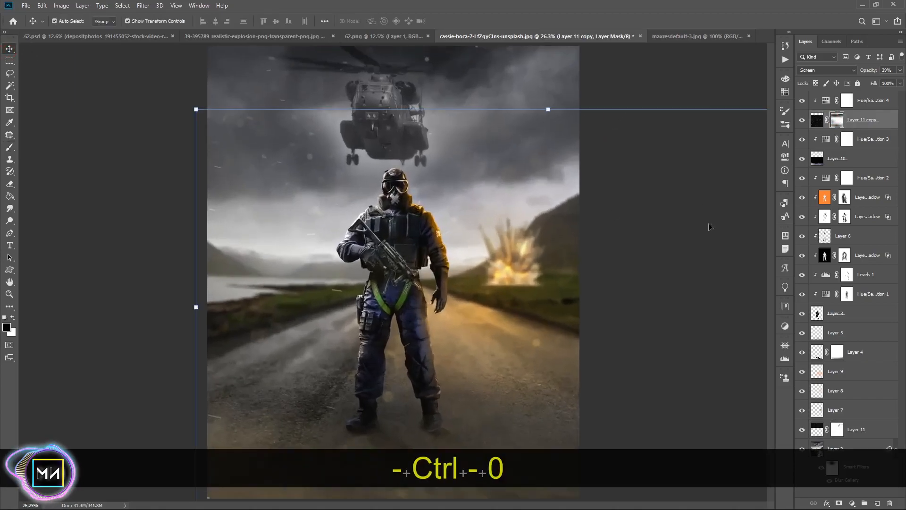
pyautogui.click(679, 82)
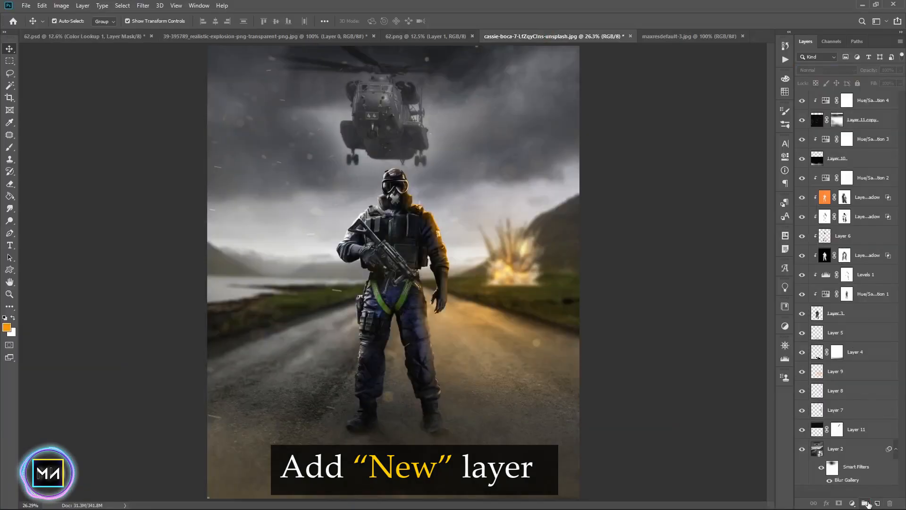
# Create a new layer, paint an orange glow over the explosion with a large soft brush, and set it to Lighten
pyautogui.click(877, 503)
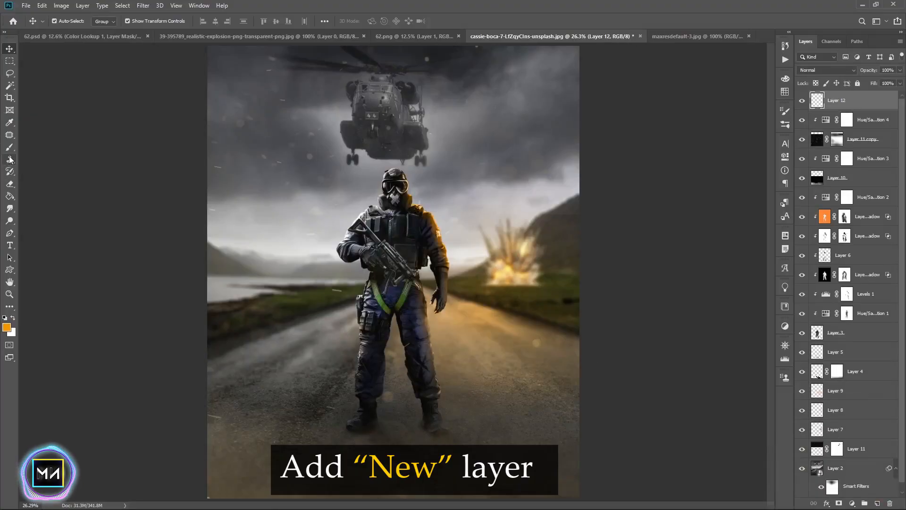
pyautogui.click(9, 147)
pyautogui.press(']')
pyautogui.press(']')
pyautogui.press(']')
pyautogui.press(']')
pyautogui.press(']')
pyautogui.press(']')
pyautogui.press(']')
pyautogui.press(']')
pyautogui.press(']')
pyautogui.press(']')
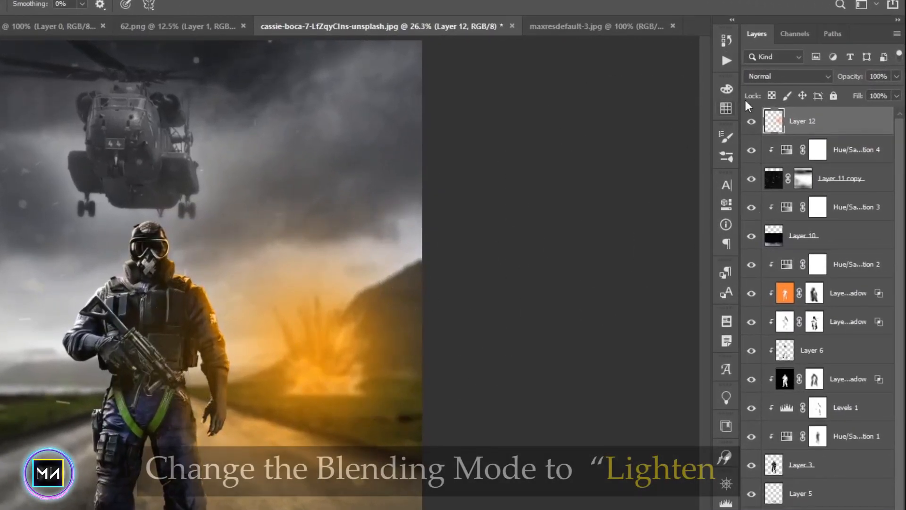
pyautogui.click(822, 71)
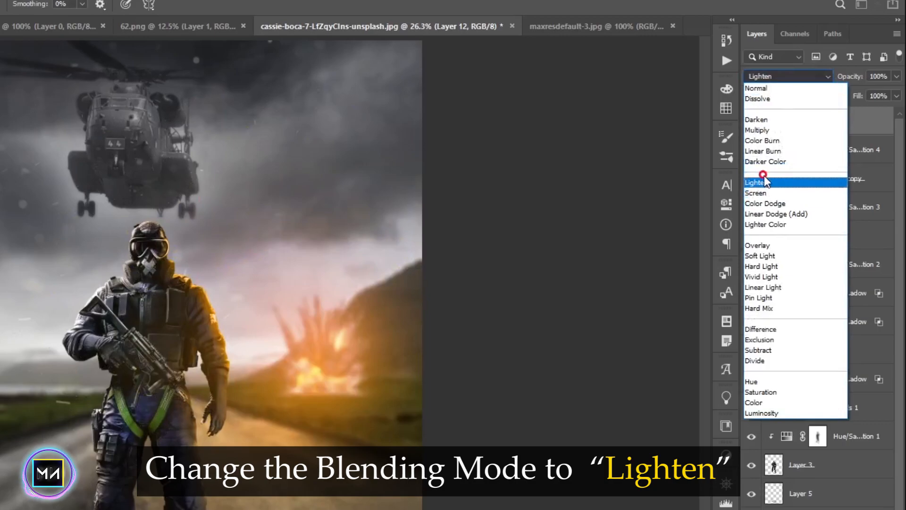
pyautogui.click(760, 183)
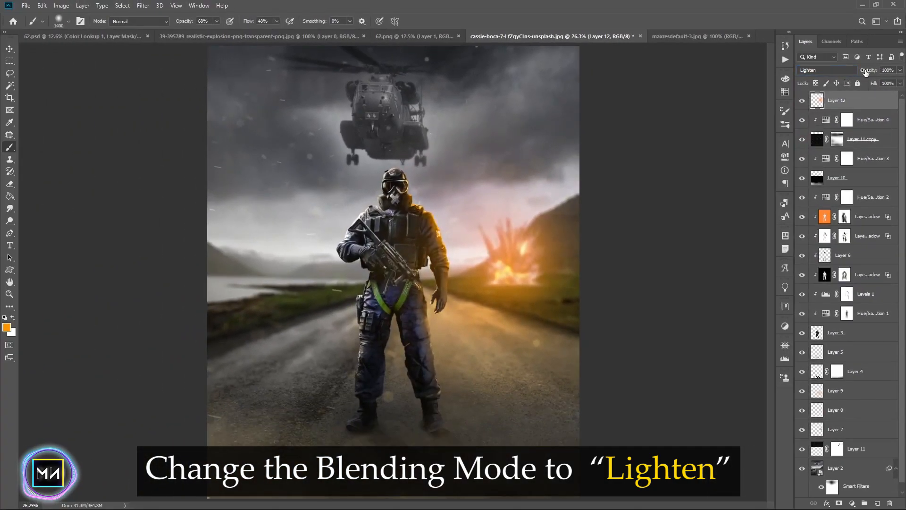
pyautogui.moveTo(858, 75); pyautogui.dragTo(846, 75)
# Create another new layer, paint orange over the explosion, and set it to Overlay at 14% opacity
pyautogui.click(878, 499)
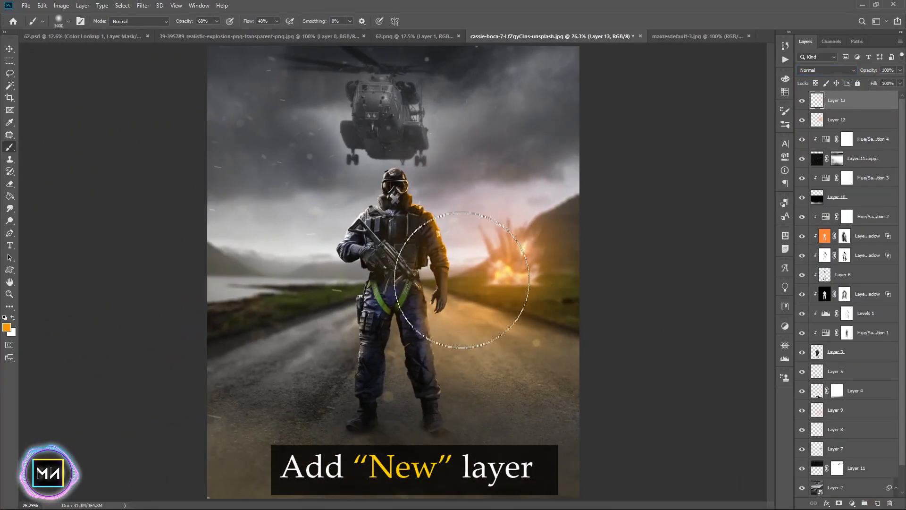
pyautogui.moveTo(491, 247); pyautogui.dragTo(505, 266)
pyautogui.click(826, 70)
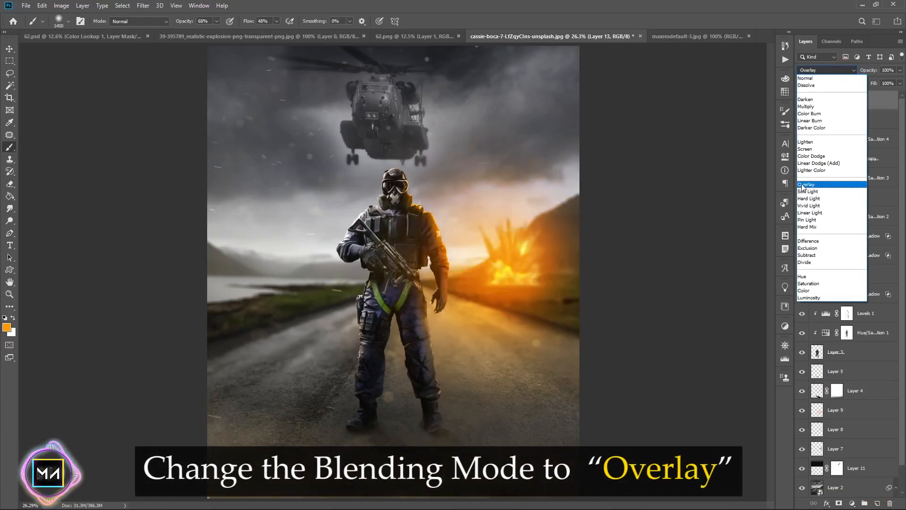
pyautogui.click(805, 184)
pyautogui.moveTo(869, 70); pyautogui.dragTo(808, 70)
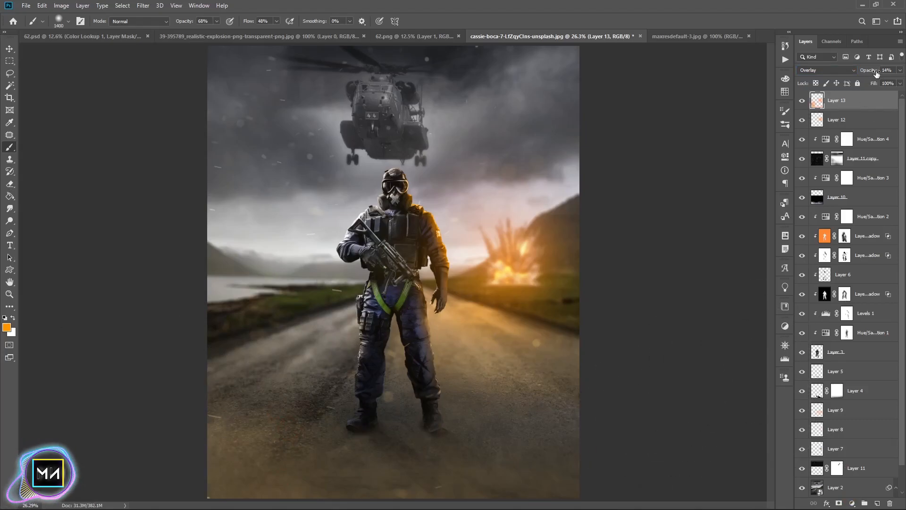
# Keep Layer 12 in Lighten mode and lower its opacity to 55%
pyautogui.click(846, 128)
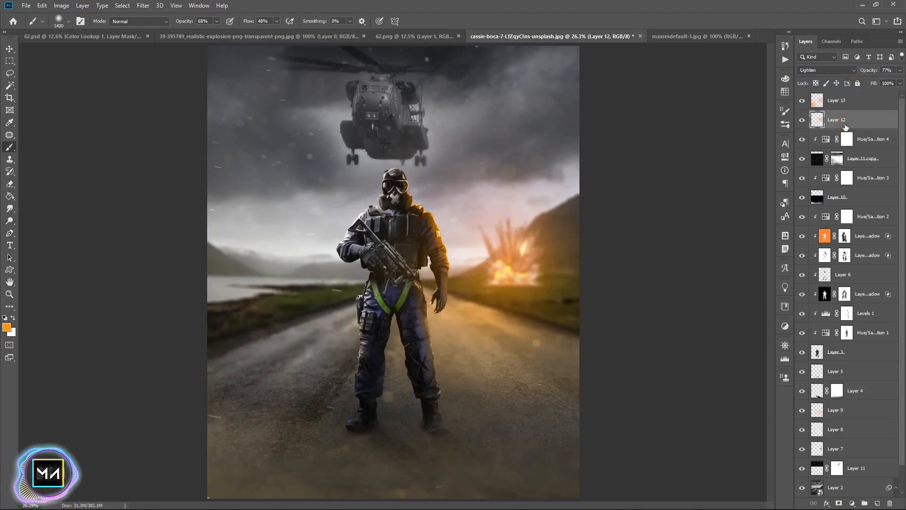
pyautogui.click(852, 70)
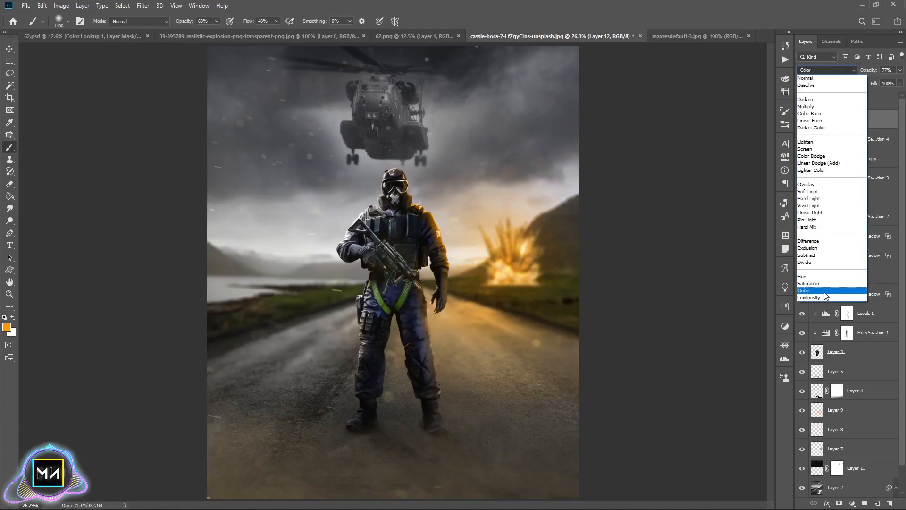
pyautogui.click(806, 142)
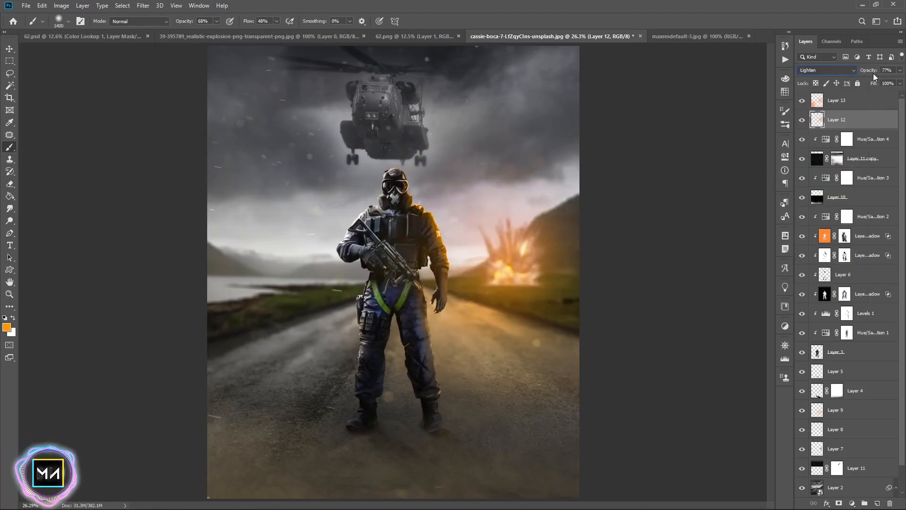
pyautogui.moveTo(861, 73); pyautogui.dragTo(858, 73)
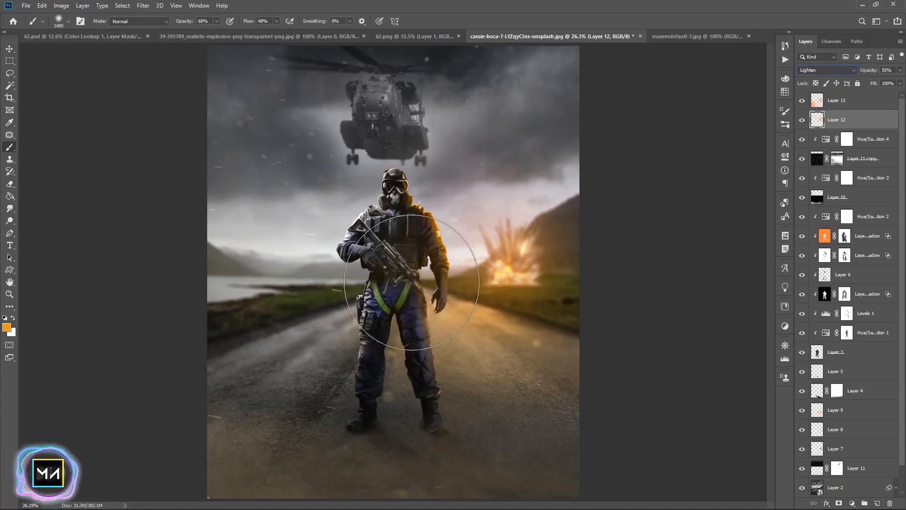
# Open the Layer 2 background smart object for editing
pyautogui.click(9, 48)
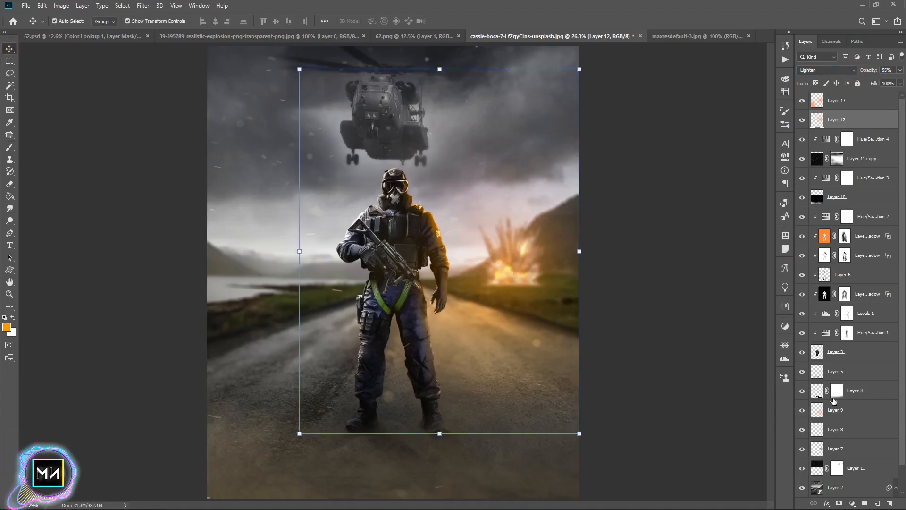
pyautogui.click(717, 269)
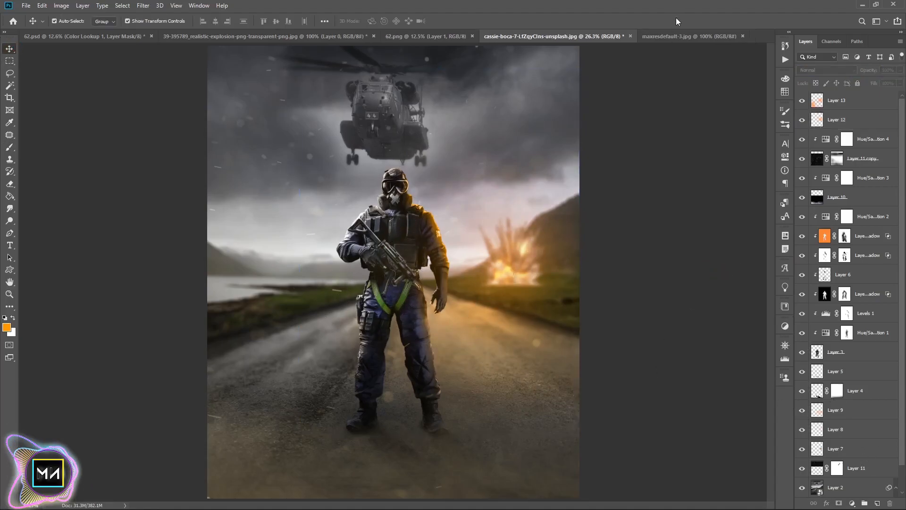
pyautogui.scroll(-1, 824, 467)
pyautogui.doubleClick(822, 466)
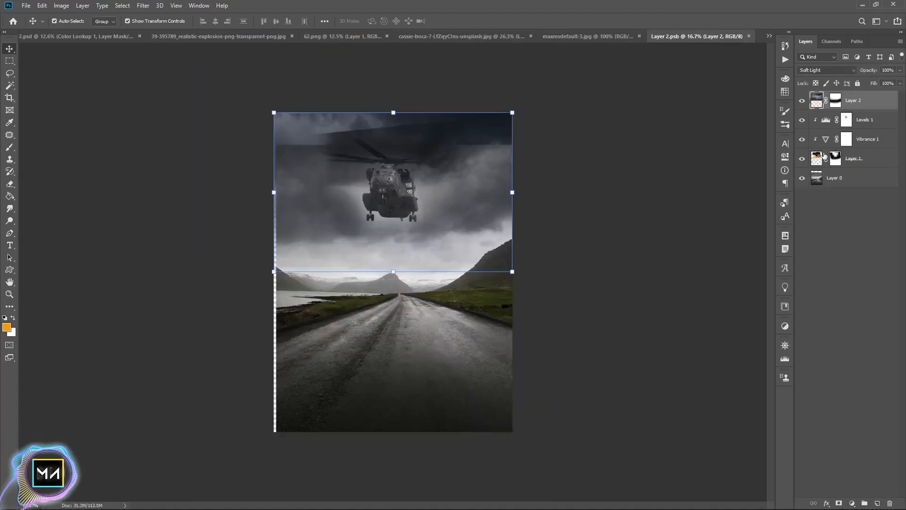
pyautogui.click(822, 161)
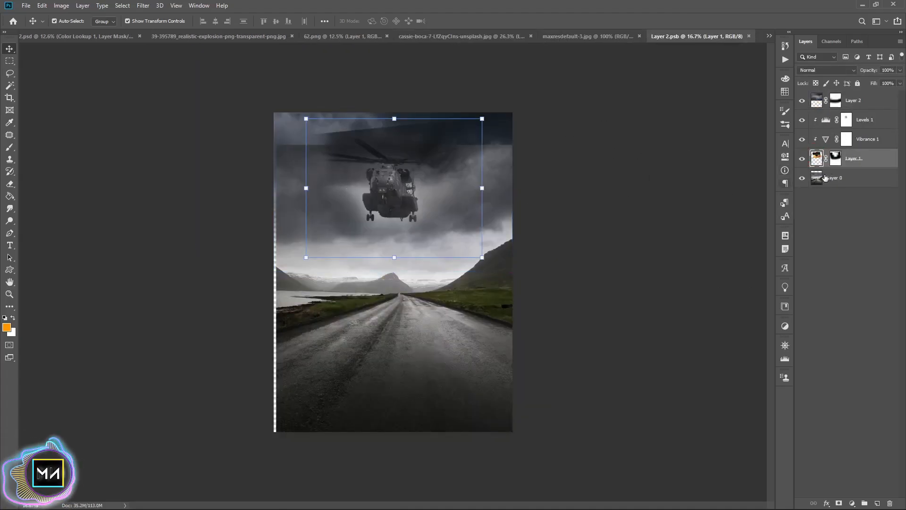
pyautogui.press('b')
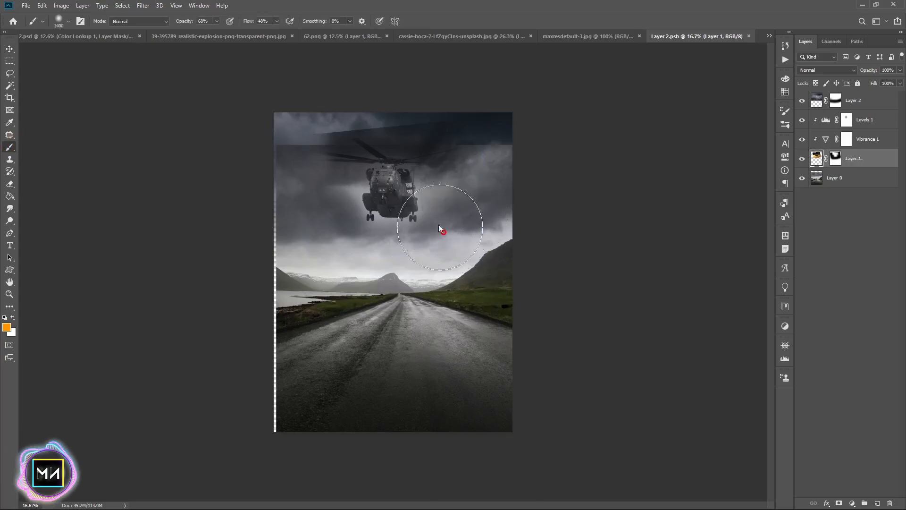
pyautogui.click(392, 198)
pyautogui.hotkey('ctrl', 'z')
pyautogui.hotkey('ctrl', 'z')
pyautogui.press('d')
# Add a new layer clipped above Levels 1 and paint an orange glow behind the helicopter
pyautogui.click(870, 119)
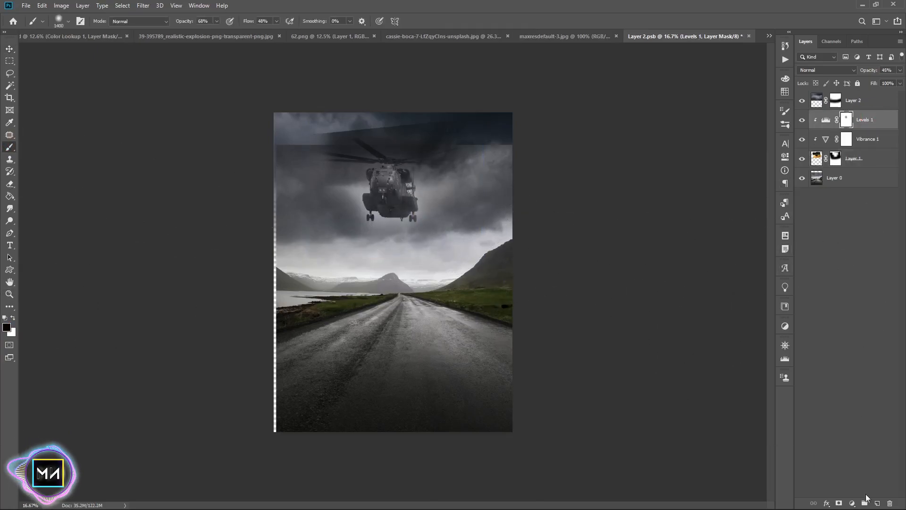
pyautogui.click(877, 503)
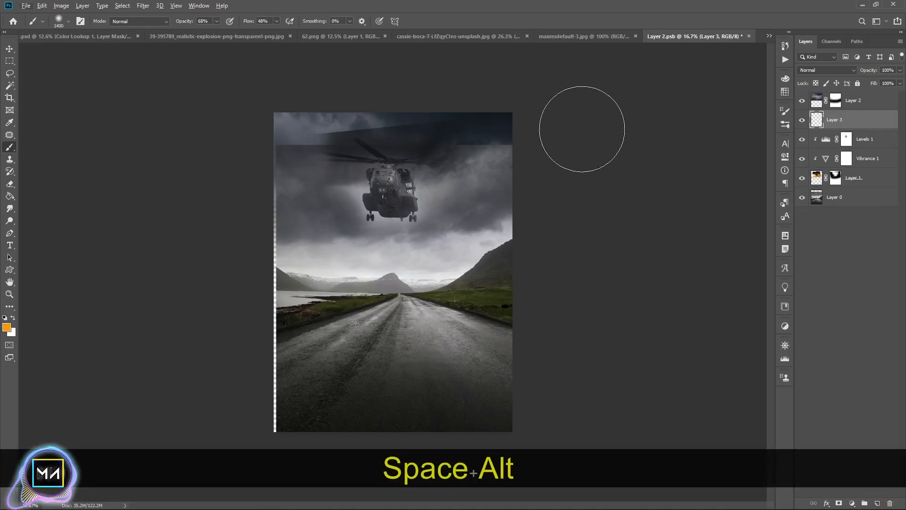
pyautogui.keyDown('alt'); pyautogui.click(852, 129); pyautogui.keyUp('alt')
pyautogui.moveTo(416, 189); pyautogui.dragTo(387, 228)
# Set the helicopter glow layer to Overlay at 74% opacity
pyautogui.click(821, 70)
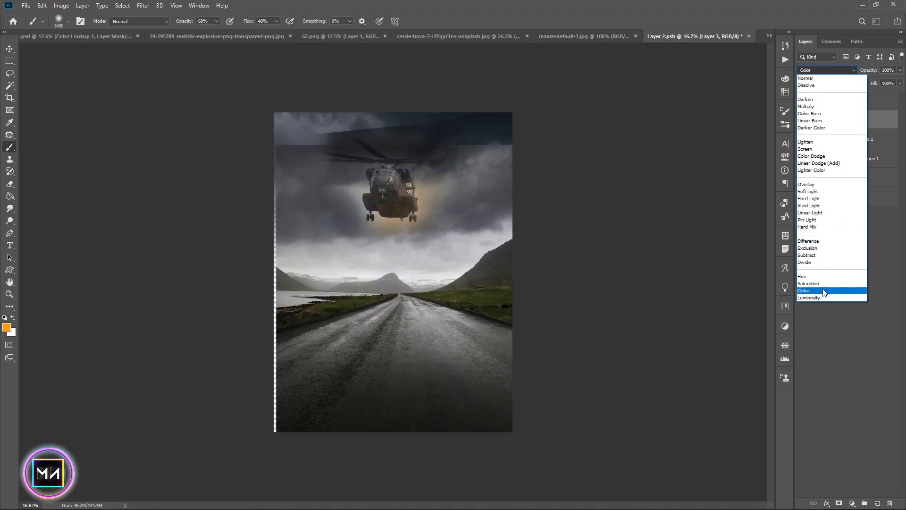
pyautogui.click(805, 186)
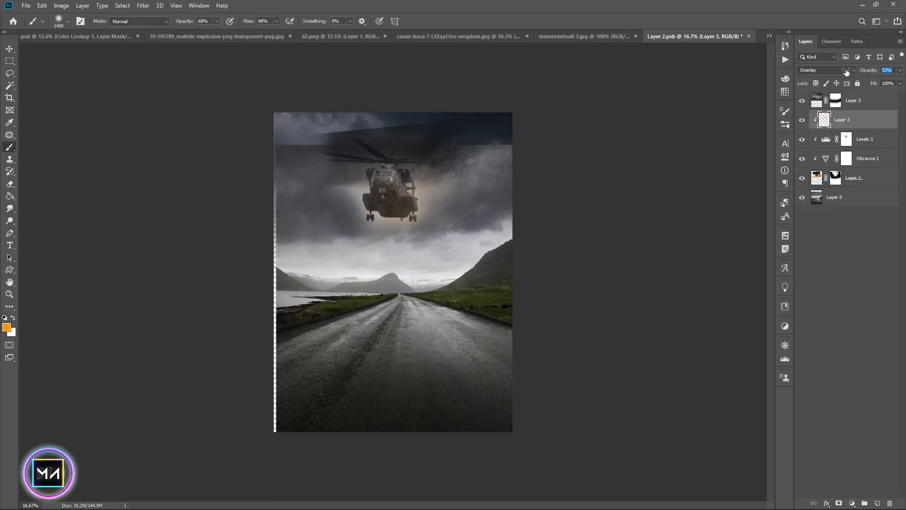
pyautogui.moveTo(851, 71); pyautogui.dragTo(854, 71)
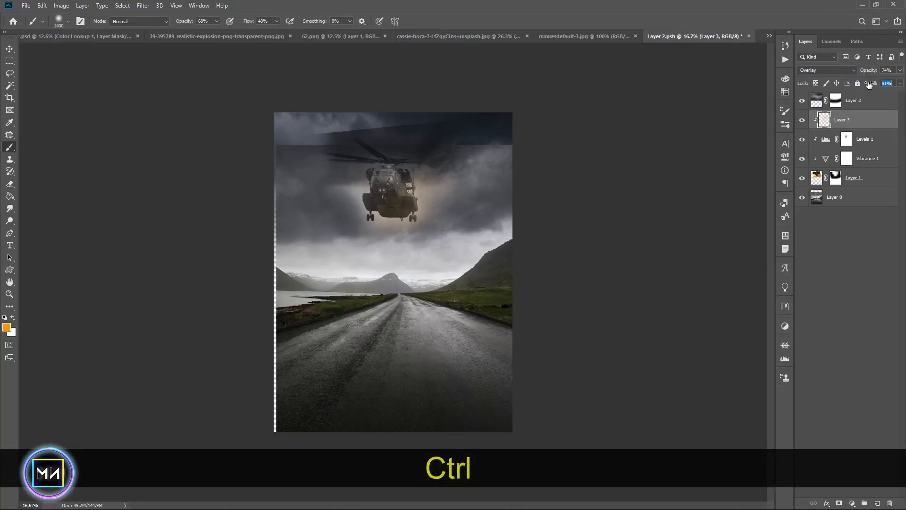
# Shrink the brush and paint a small extra orange glow on the helicopter's right side
pyautogui.press('[')
pyautogui.press('[')
pyautogui.press('[')
pyautogui.press('[')
pyautogui.press('[')
pyautogui.press('[')
pyautogui.press('[')
pyautogui.press('[')
pyautogui.press('[')
pyautogui.press('[')
pyautogui.press('[')
pyautogui.press('[')
pyautogui.press('[')
pyautogui.press('[')
pyautogui.press('[')
pyautogui.press('[')
pyautogui.press('[')
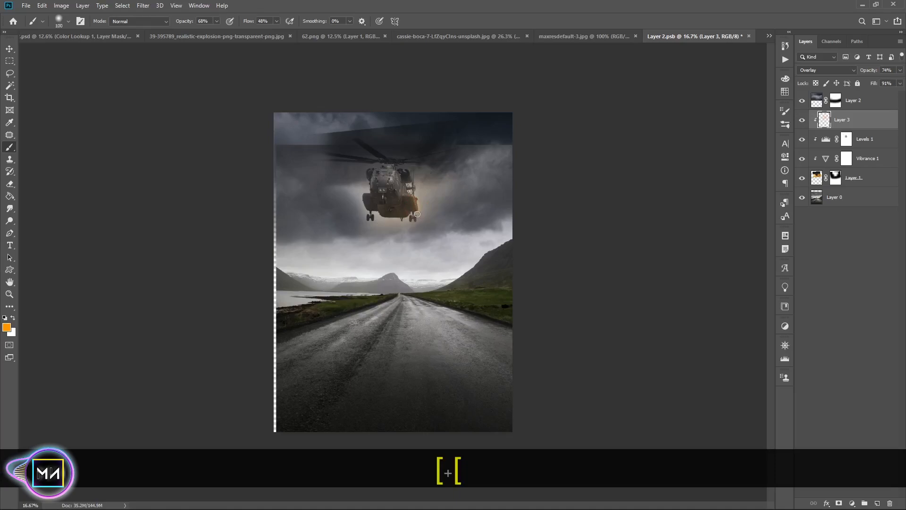
pyautogui.click(414, 220)
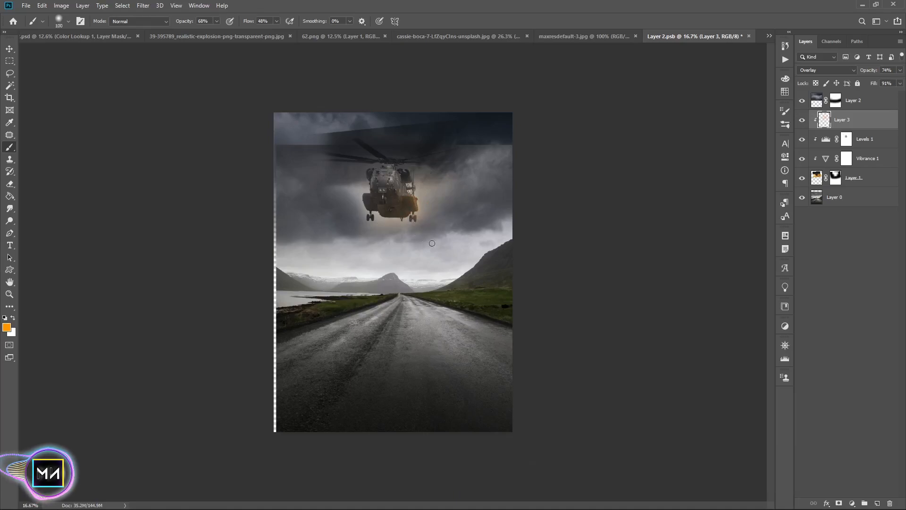
# Save the edited background smart object and return to the main composite document
pyautogui.click(801, 121)
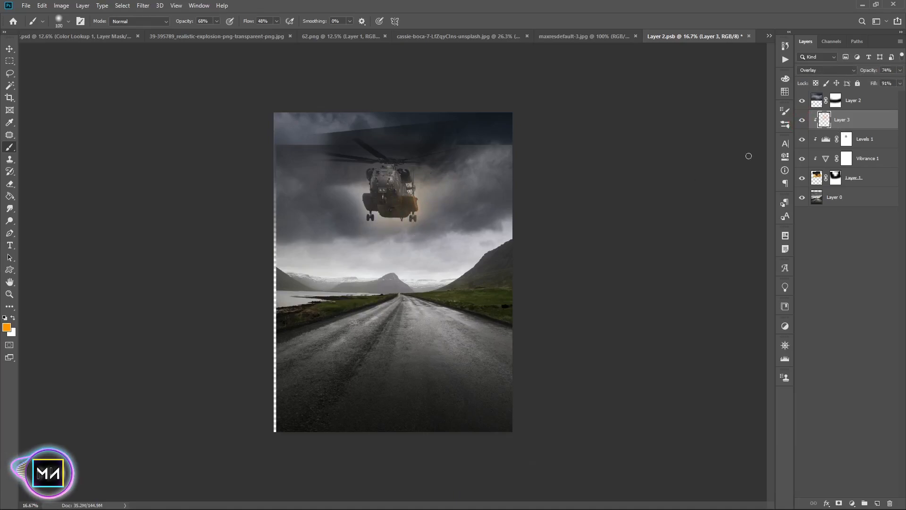
pyautogui.hotkey('ctrl', 's')
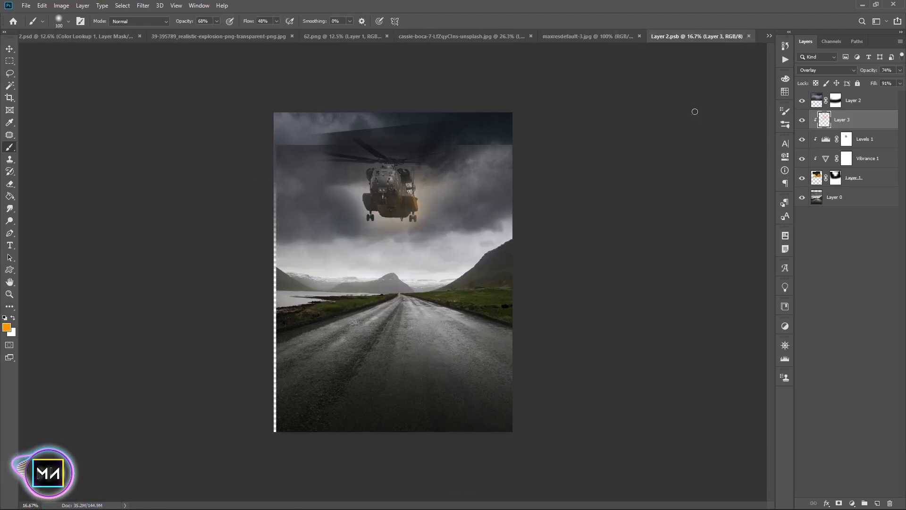
pyautogui.click(749, 36)
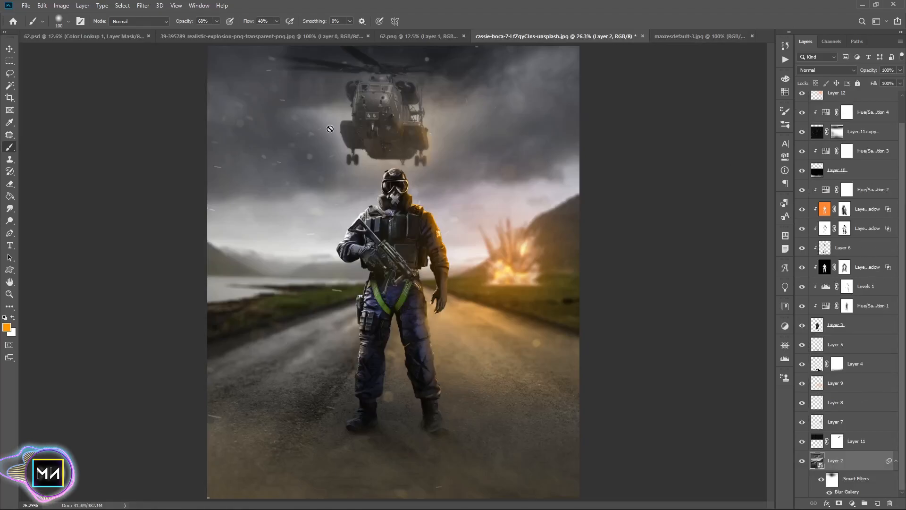
# Create a new top layer and stamp the whole visible composite into it with Apply Image
pyautogui.click(9, 47)
pyautogui.click(874, 96)
pyautogui.hotkey('ctrl', 'shift', 'alt', 'n')
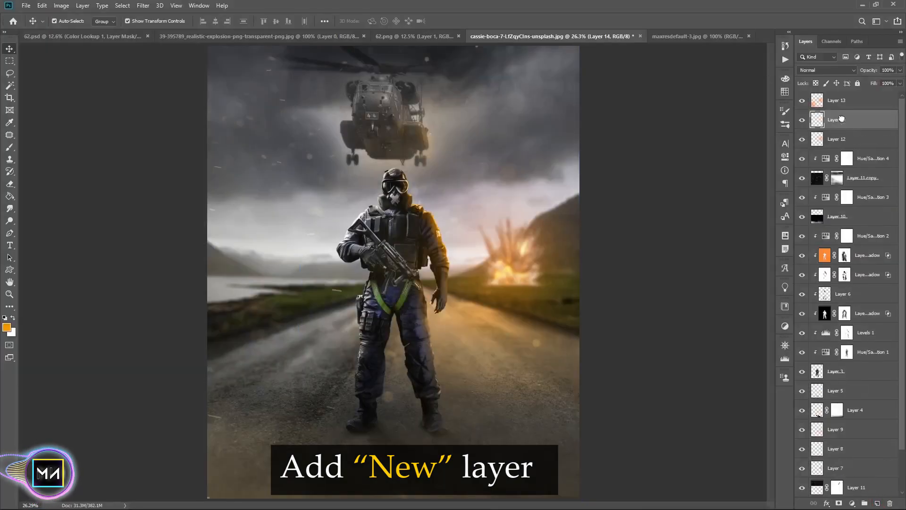
pyautogui.moveTo(841, 119); pyautogui.dragTo(839, 99)
pyautogui.click(61, 5)
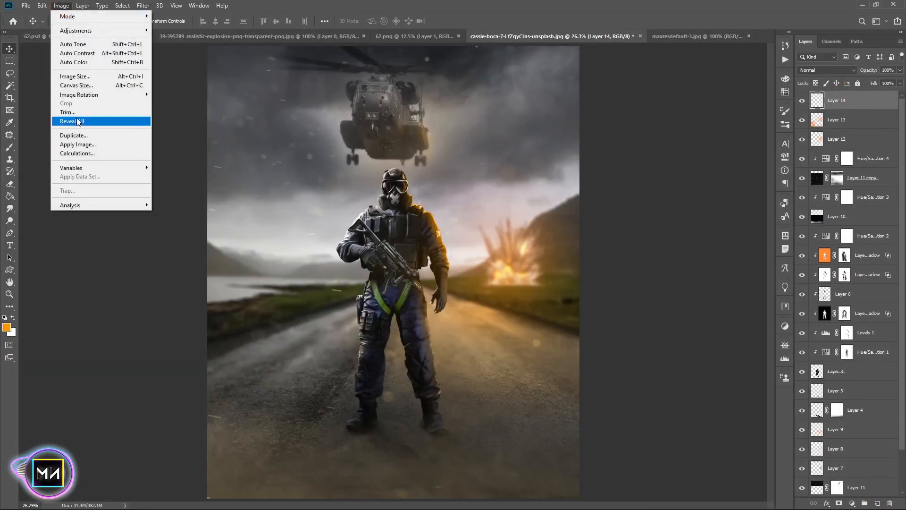
pyautogui.click(77, 144)
pyautogui.click(534, 110)
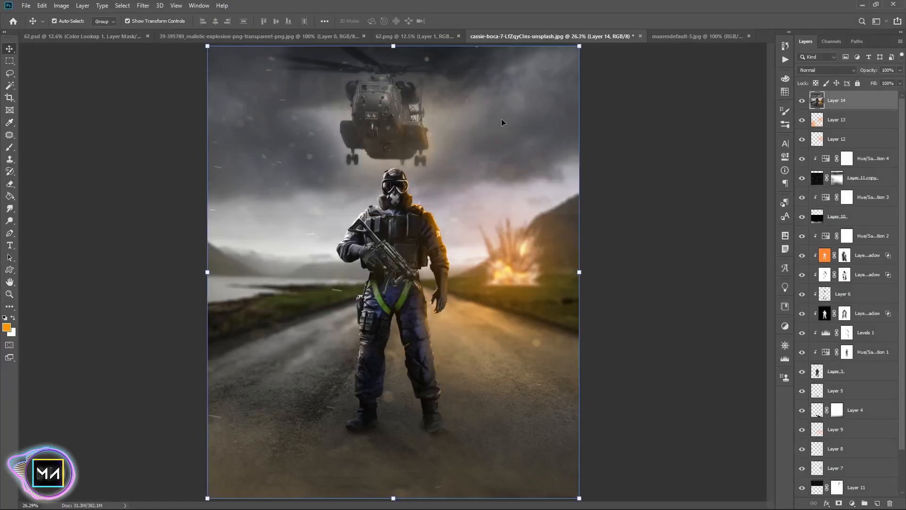
# Apply a Camera Raw Filter to the stamped layer: Temperature -6, Highlights -100, Whites +36, Texture +15, Clarity +47, Dehaze -8
pyautogui.click(160, 5)
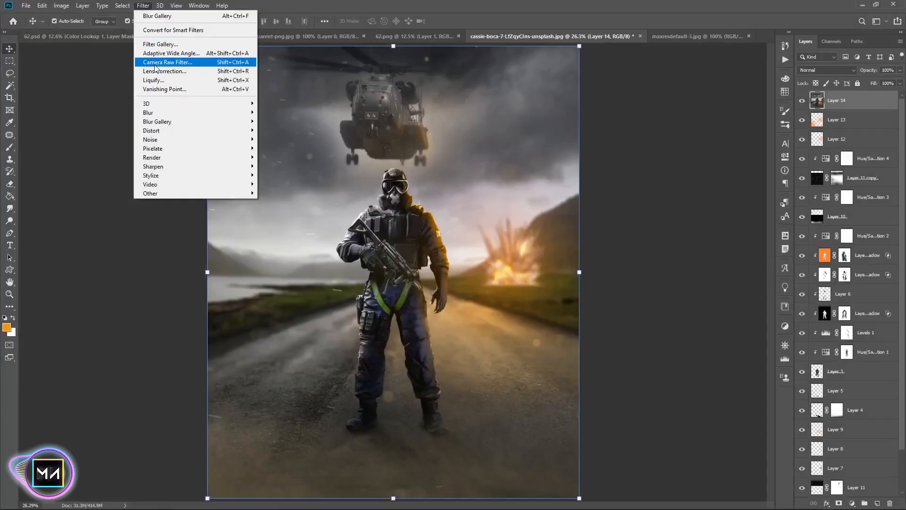
pyautogui.click(170, 59)
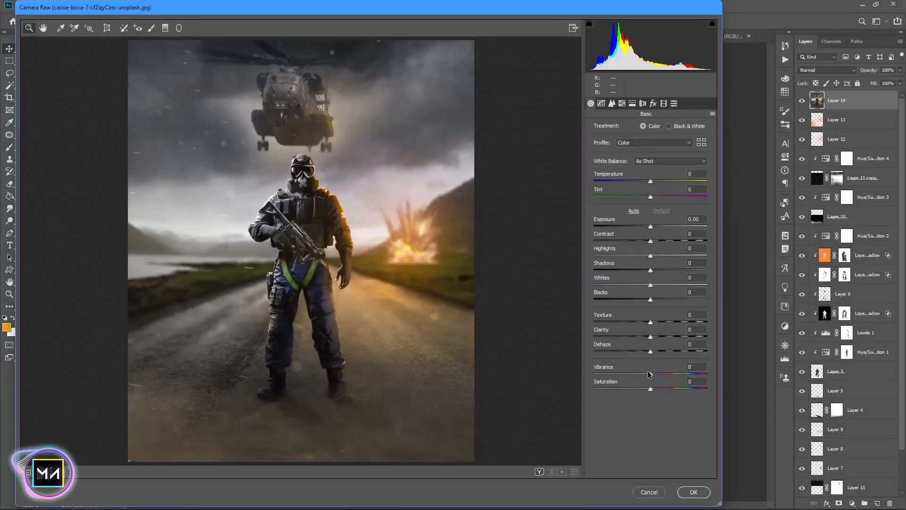
pyautogui.moveTo(722, 370); pyautogui.dragTo(881, 381)
pyautogui.click(807, 374)
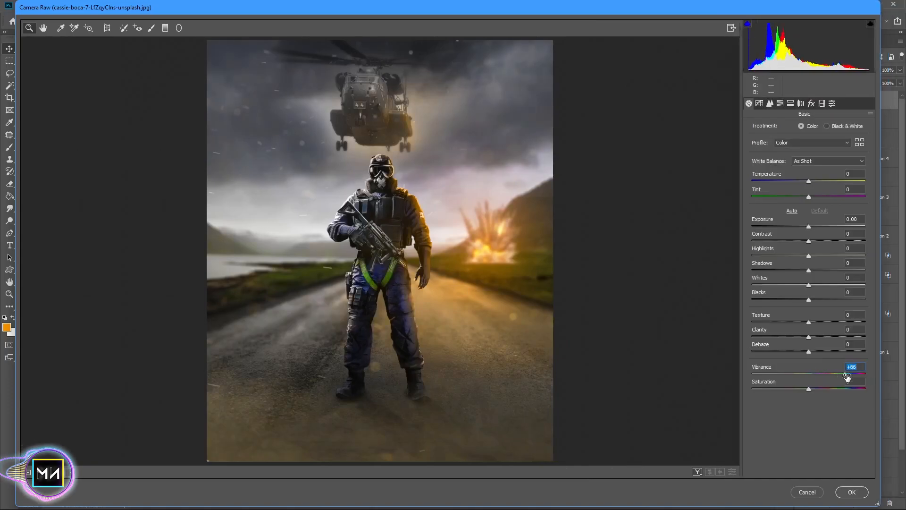
pyautogui.click(850, 336)
pyautogui.moveTo(850, 335); pyautogui.dragTo(836, 337)
pyautogui.moveTo(857, 351); pyautogui.dragTo(817, 323)
pyautogui.click(809, 322)
pyautogui.moveTo(808, 300)
pyautogui.mouseDown()
pyautogui.moveTo(845, 294)
pyautogui.moveTo(804, 299)
pyautogui.mouseUp()
pyautogui.moveTo(808, 285); pyautogui.dragTo(751, 264)
pyautogui.moveTo(808, 241); pyautogui.dragTo(806, 240)
pyautogui.moveTo(808, 182); pyautogui.dragTo(805, 181)
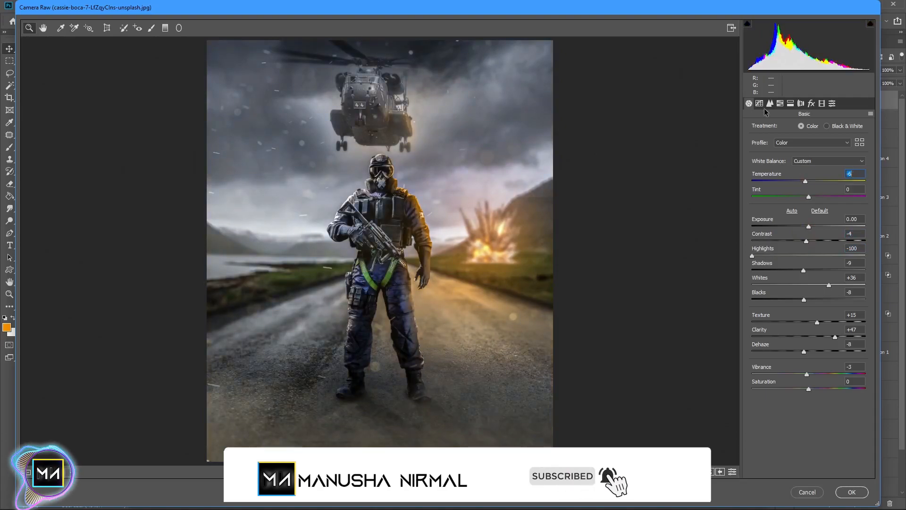
# Set the parametric Tone Curve to Highlights -17, Lights +27, Darks -9 and Shadows -7
pyautogui.click(759, 104)
pyautogui.moveTo(808, 324); pyautogui.dragTo(799, 282)
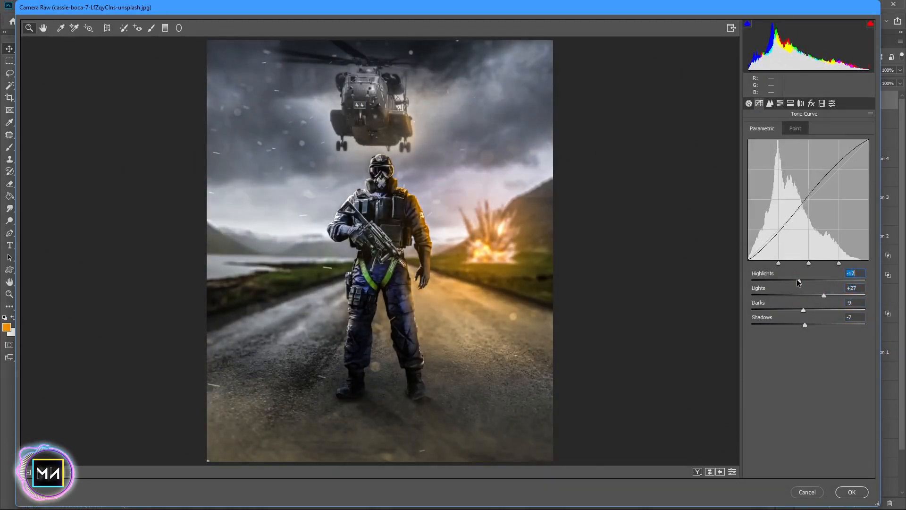
# In HSL Adjustments, shift the Yellows hue to -21 and raise the Oranges luminance
pyautogui.click(781, 104)
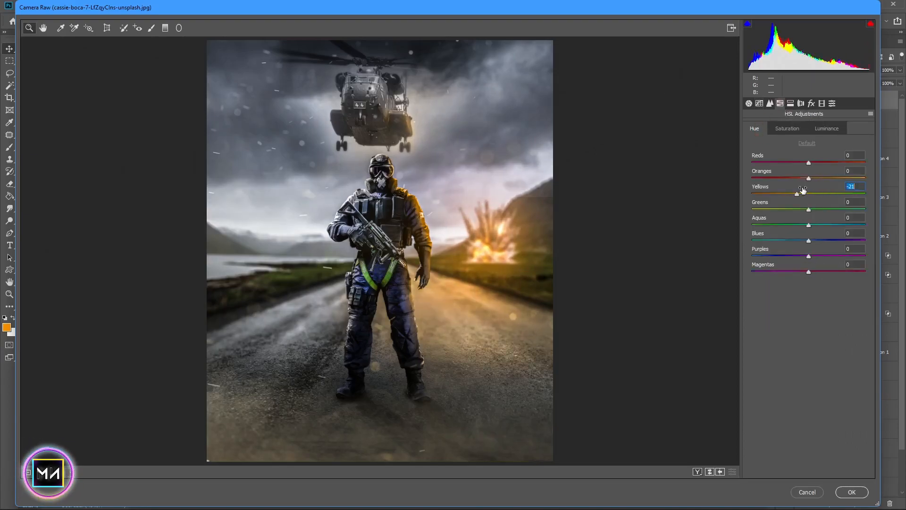
pyautogui.click(827, 128)
pyautogui.moveTo(808, 178); pyautogui.dragTo(850, 178)
pyautogui.moveTo(850, 178); pyautogui.dragTo(862, 179)
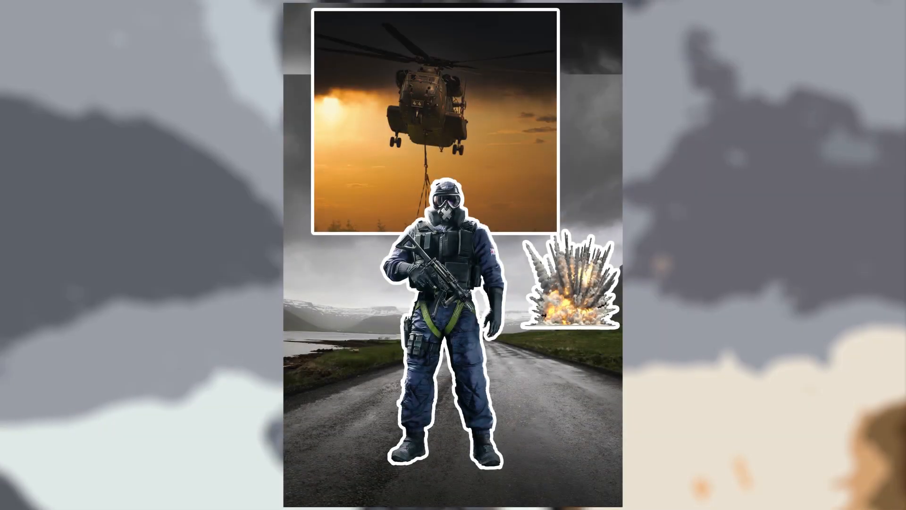